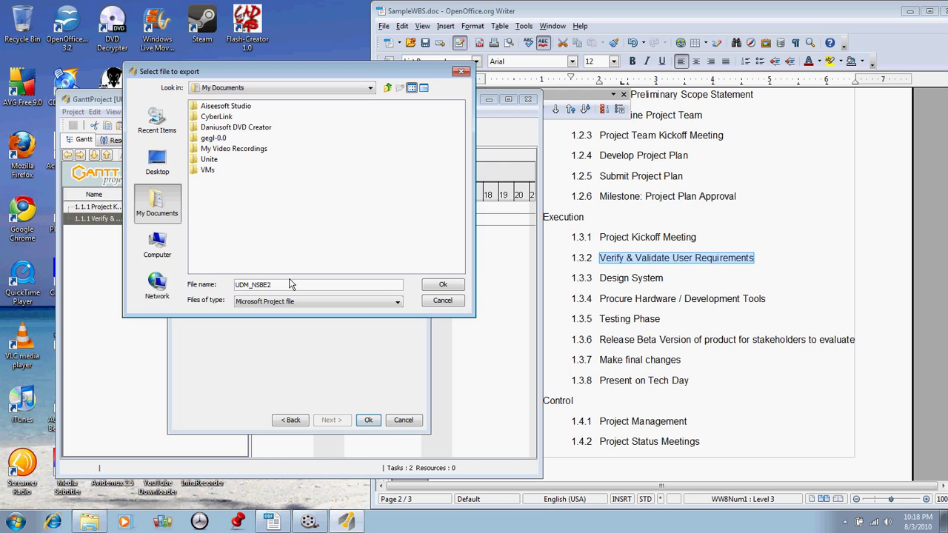
Export the Gantt project to My Documents as a Microsoft Project file named UDM_NSBE2010
text(010)
click(443, 285)
click(368, 420)
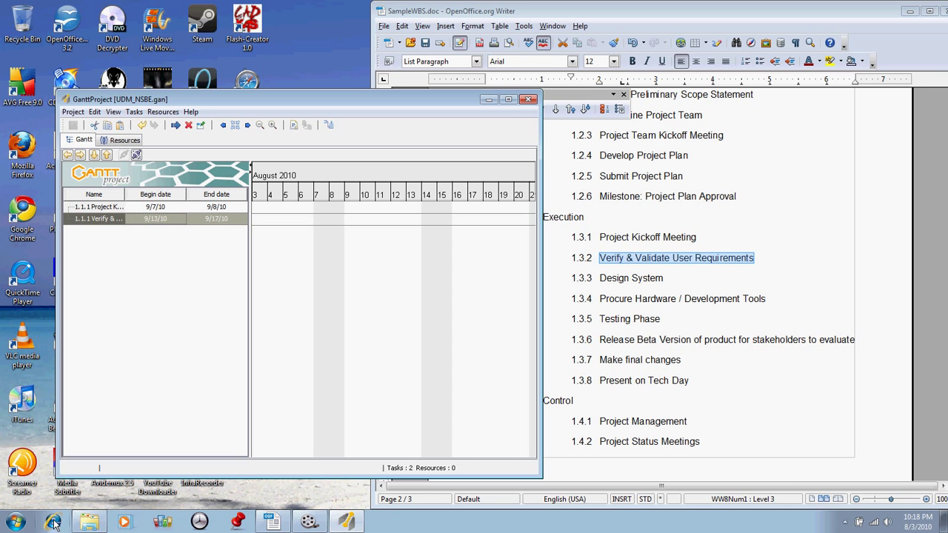
Quit GanttProject, leaving the desktop and the SampleWBS document open
click(142, 425)
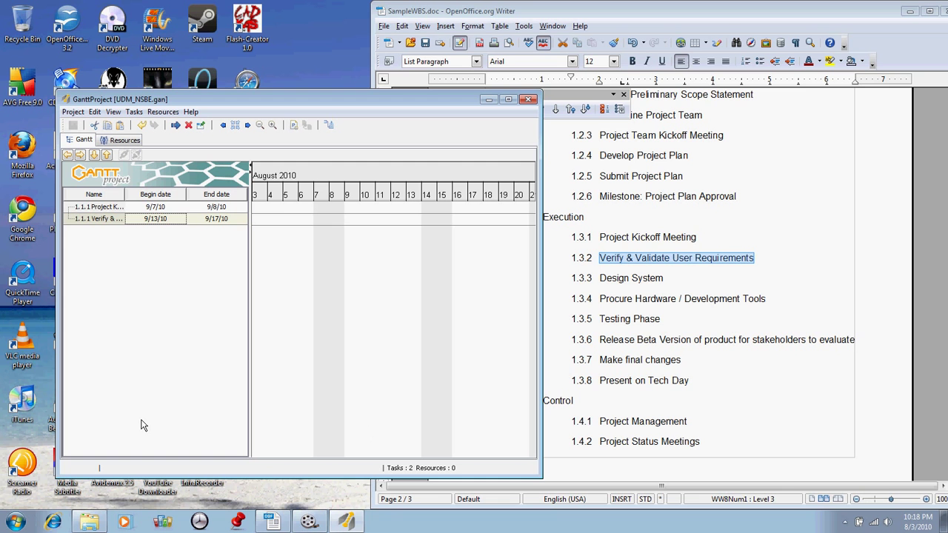
click(15, 522)
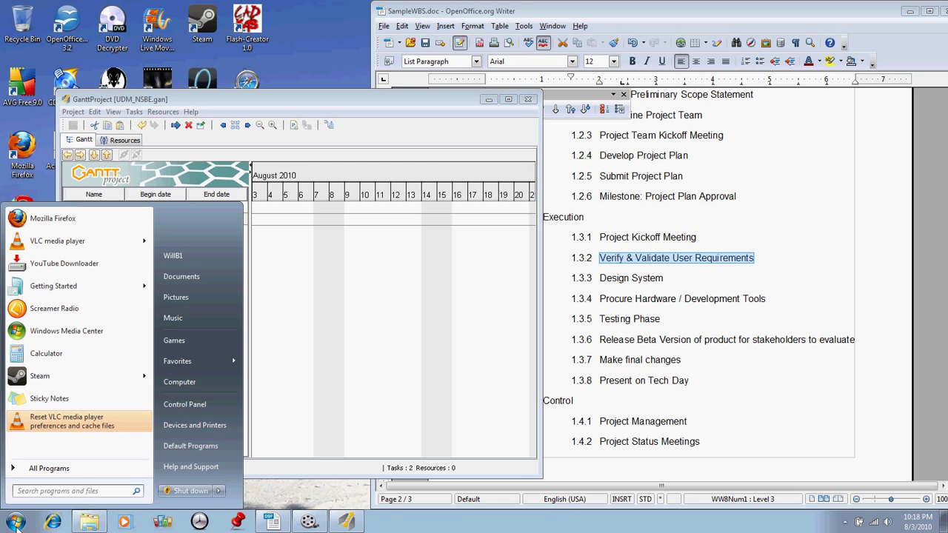
click(15, 522)
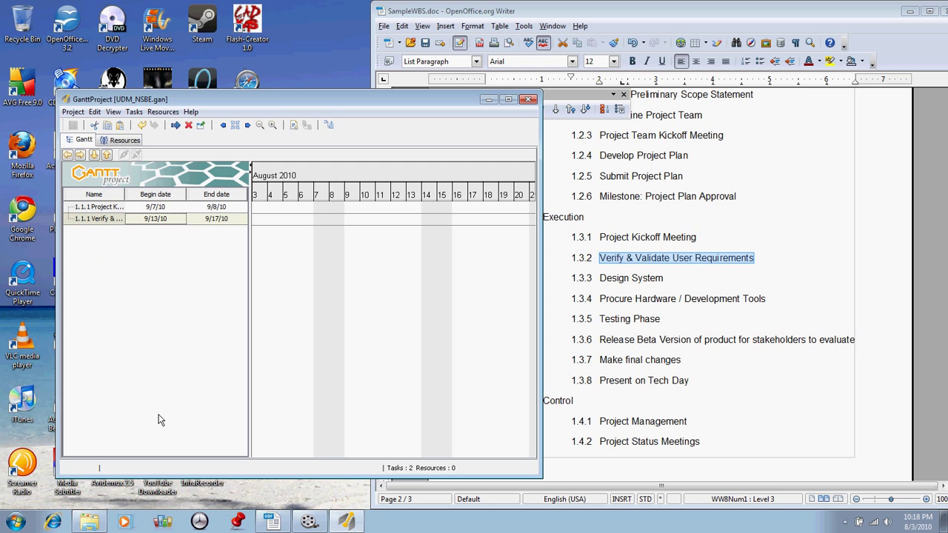
click(72, 111)
click(115, 287)
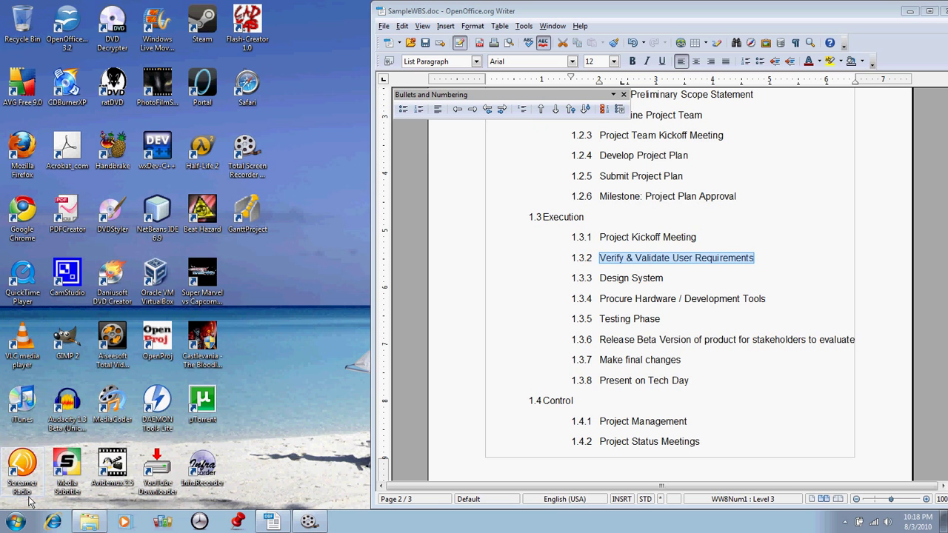
Launch Microsoft Project 2010 from the Microsoft Office program group
click(15, 524)
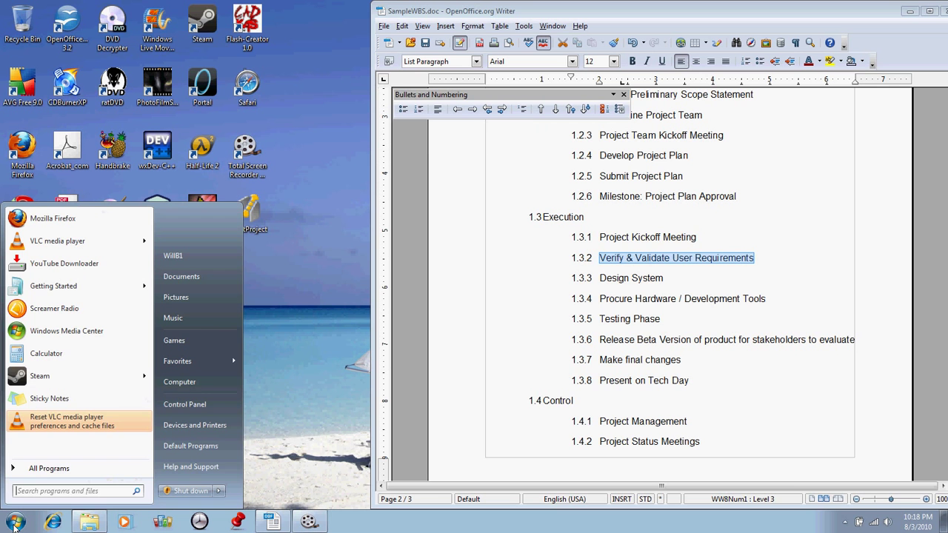
click(42, 469)
scroll(82, 419, down, 2)
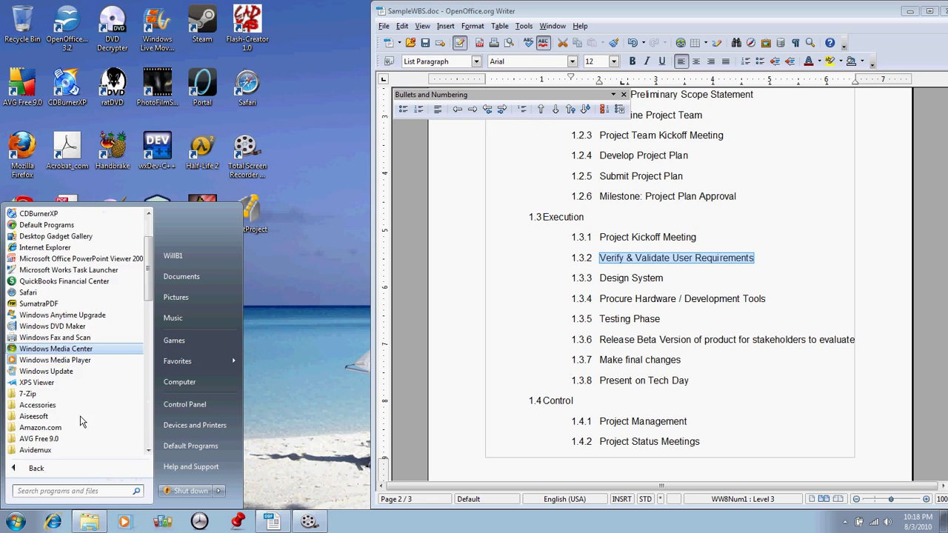
scroll(81, 421, down, 12)
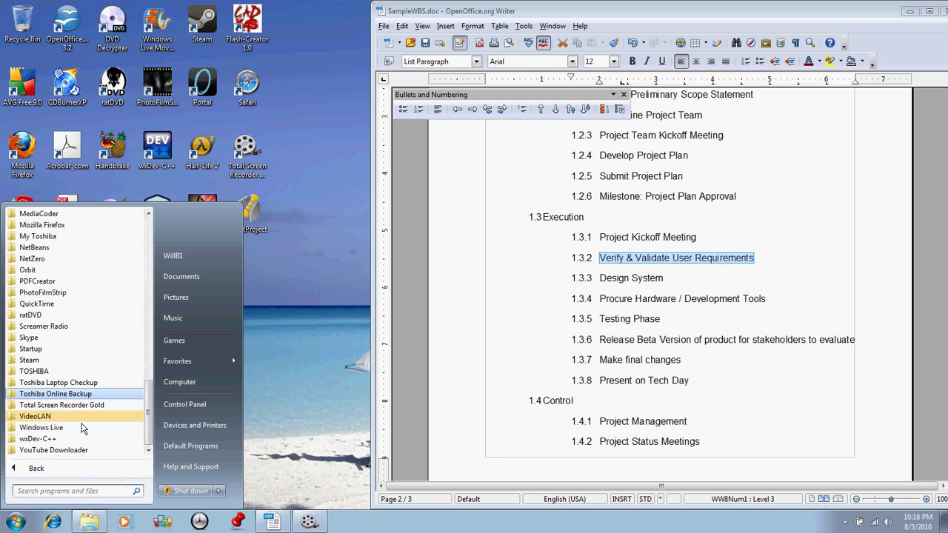
scroll(94, 433, up, 3)
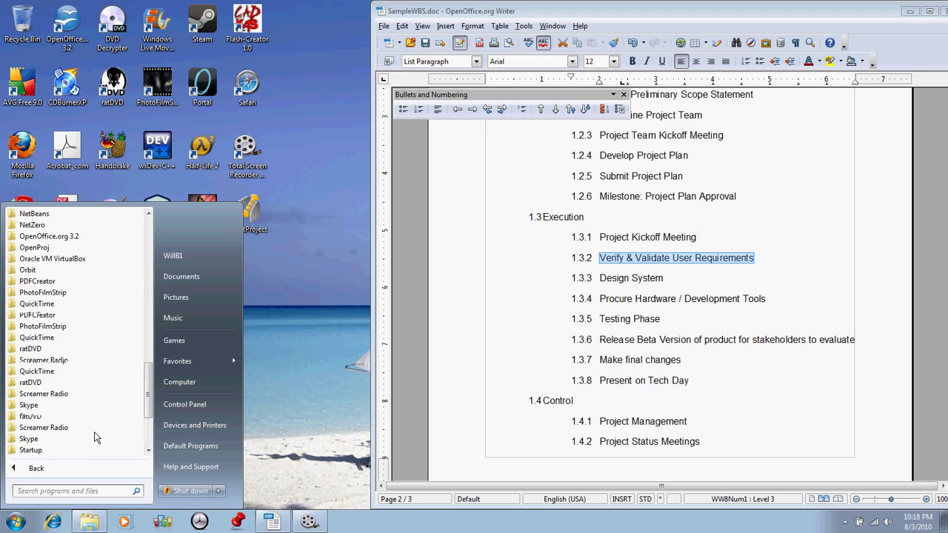
scroll(94, 437, up, 5)
click(67, 292)
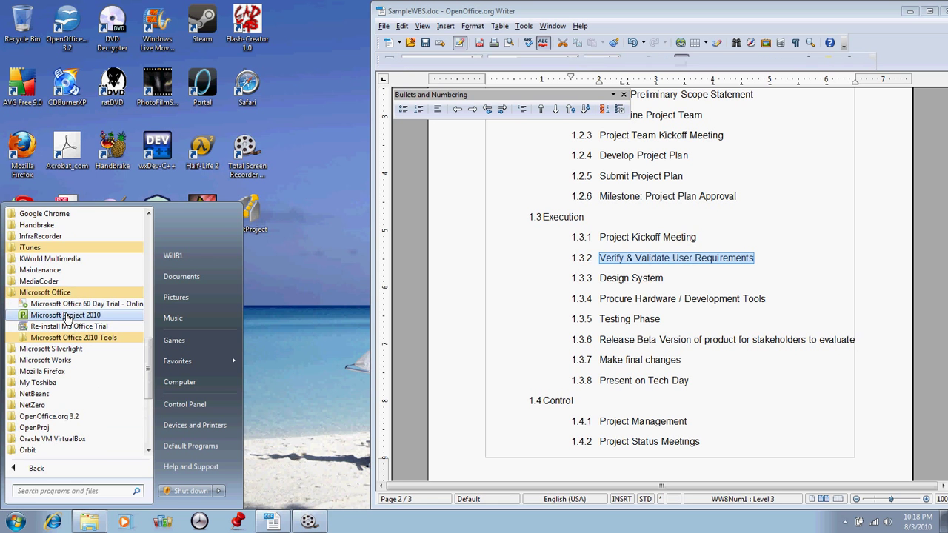
click(67, 315)
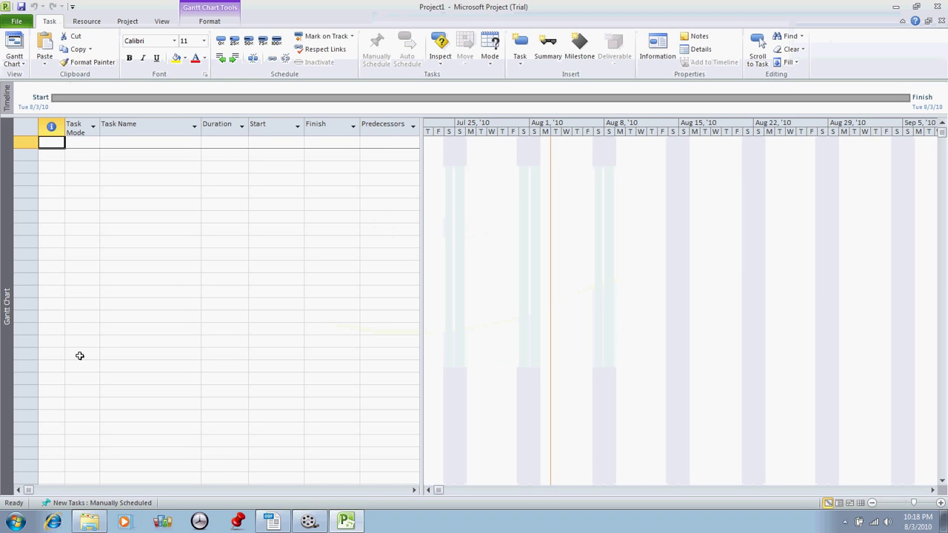
Browse the Documents library for the exported project file, with all file types shown
click(18, 23)
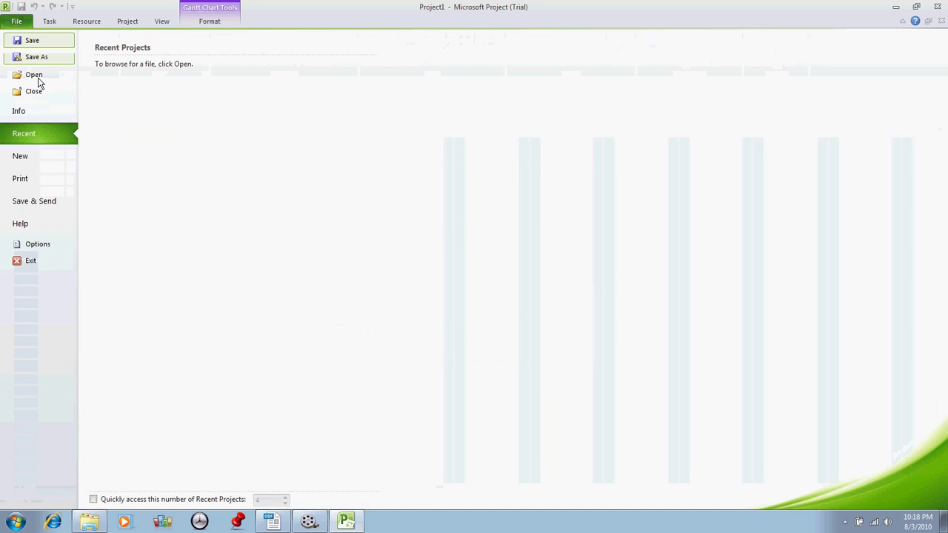
key(Escape)
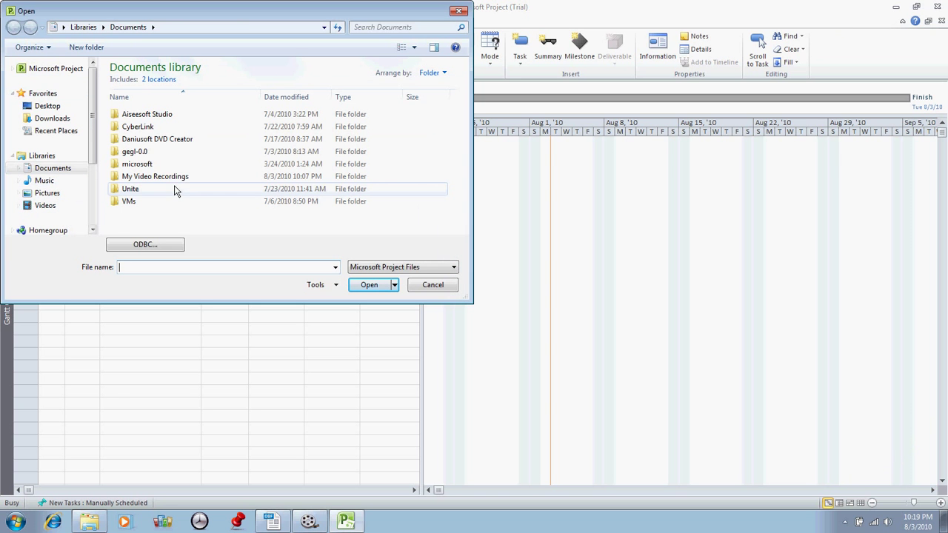
click(335, 267)
click(335, 267)
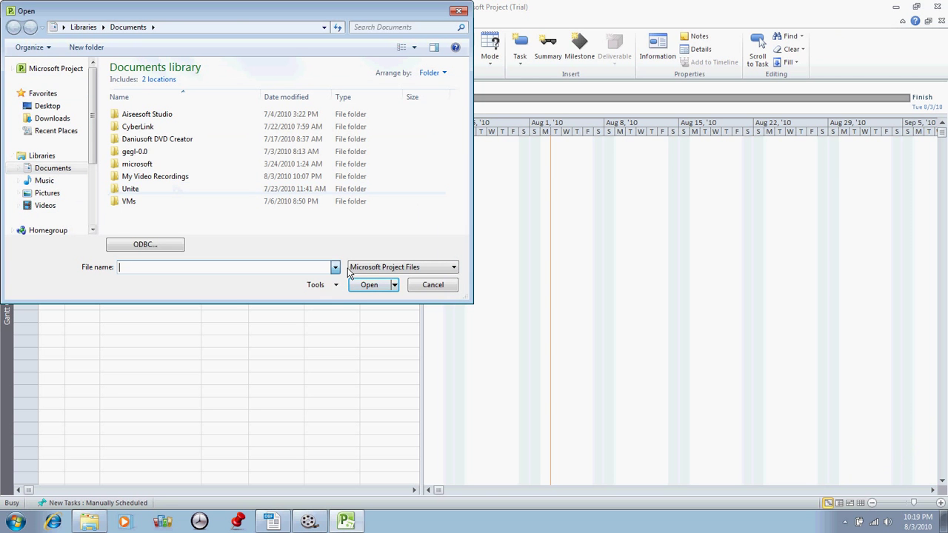
click(369, 271)
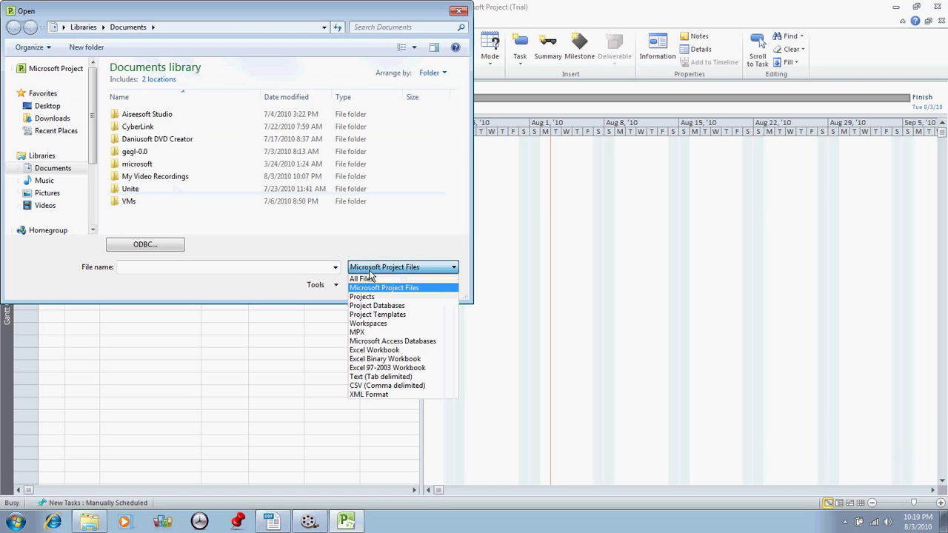
click(363, 279)
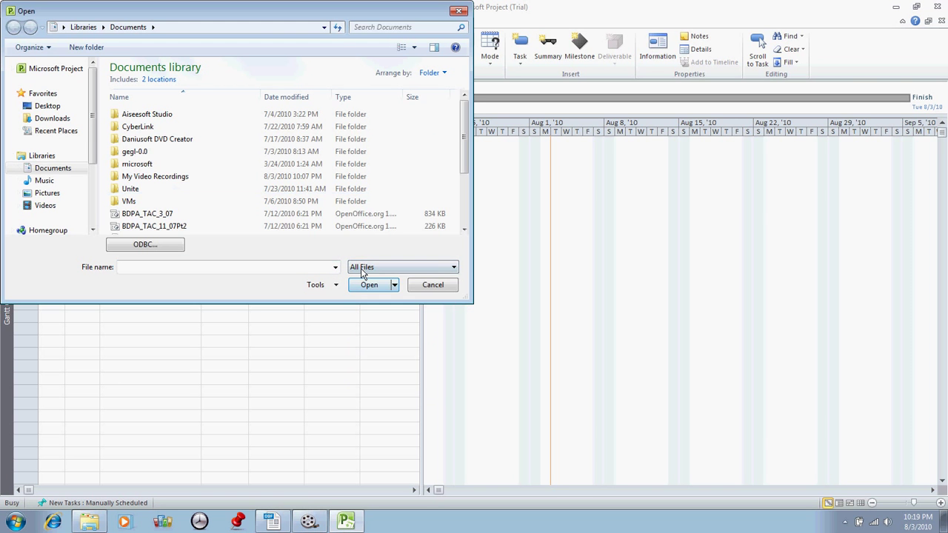
click(170, 214)
scroll(181, 222, down, 2)
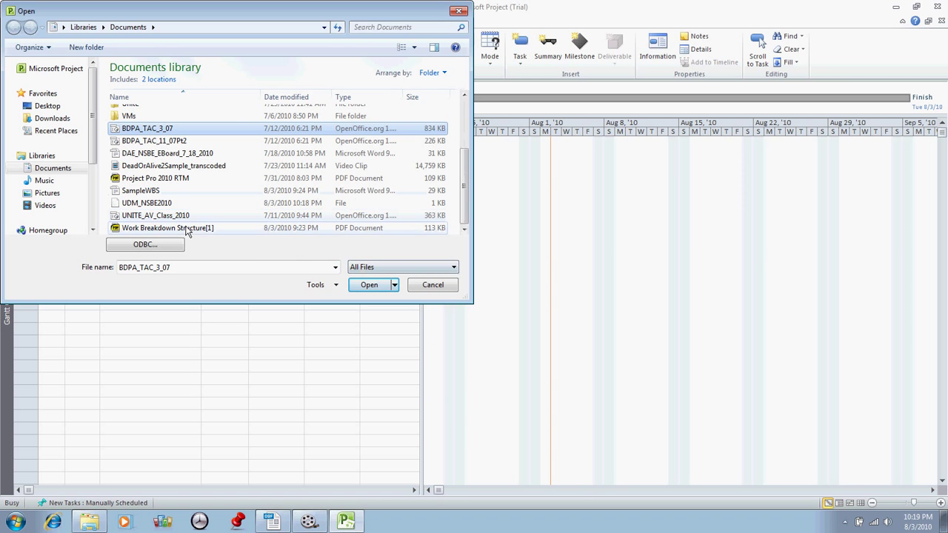
scroll(186, 229, up, 2)
scroll(186, 230, down, 1)
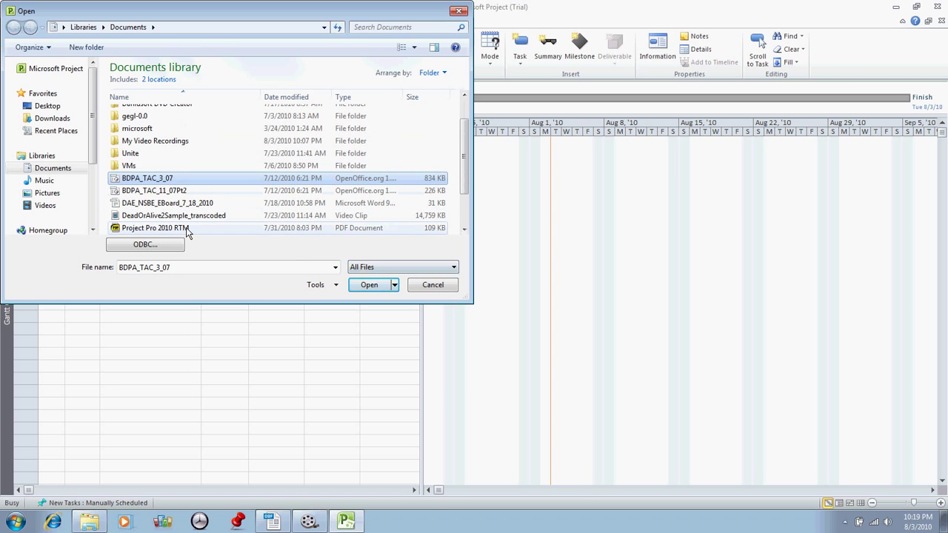
scroll(186, 227, up, 1)
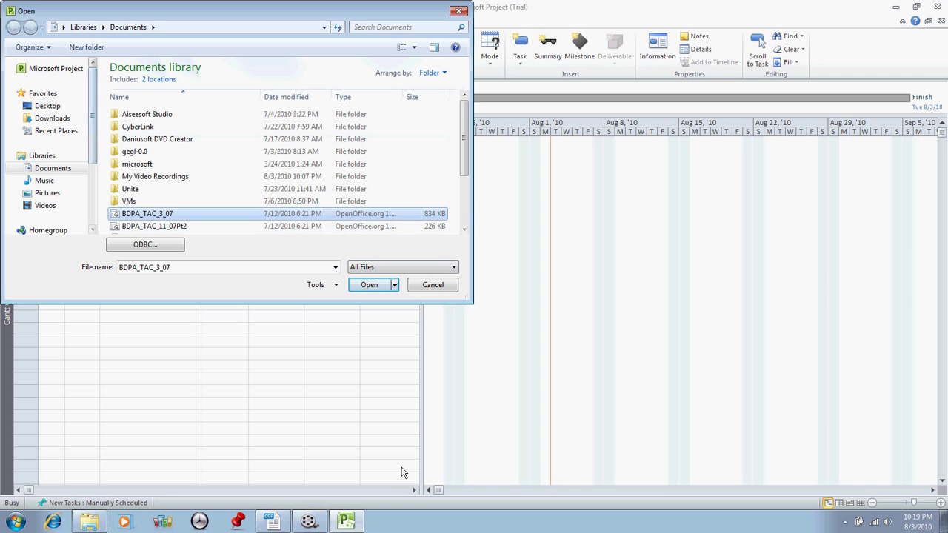
click(309, 522)
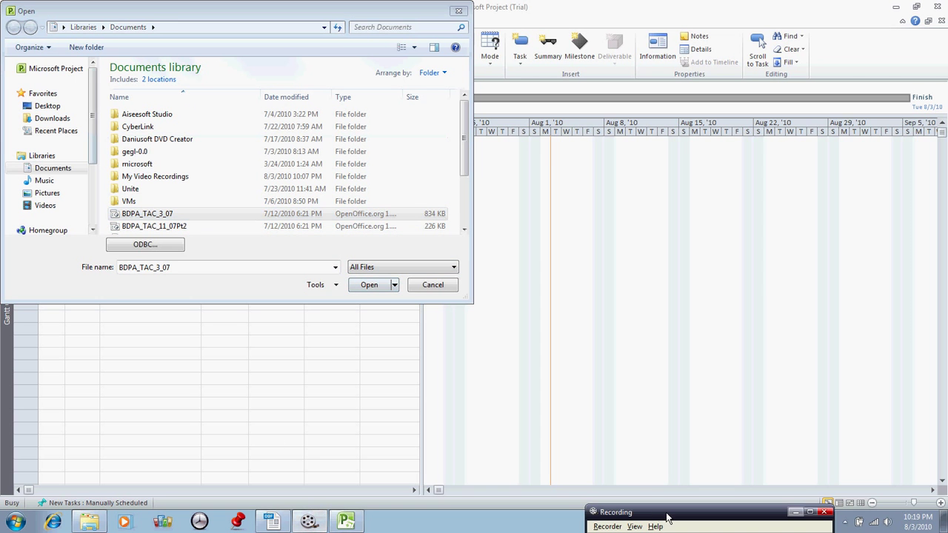
drag(666, 518, 525, 272)
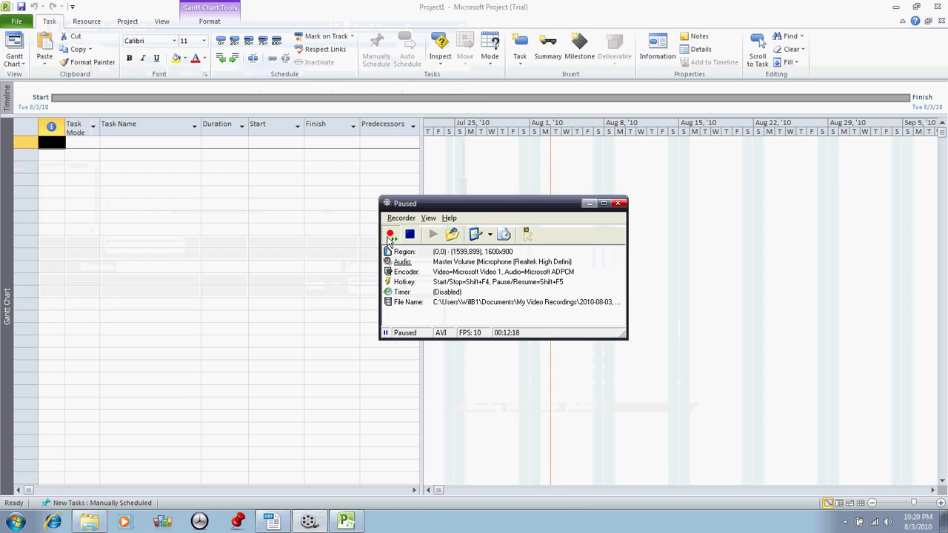
click(389, 237)
click(337, 228)
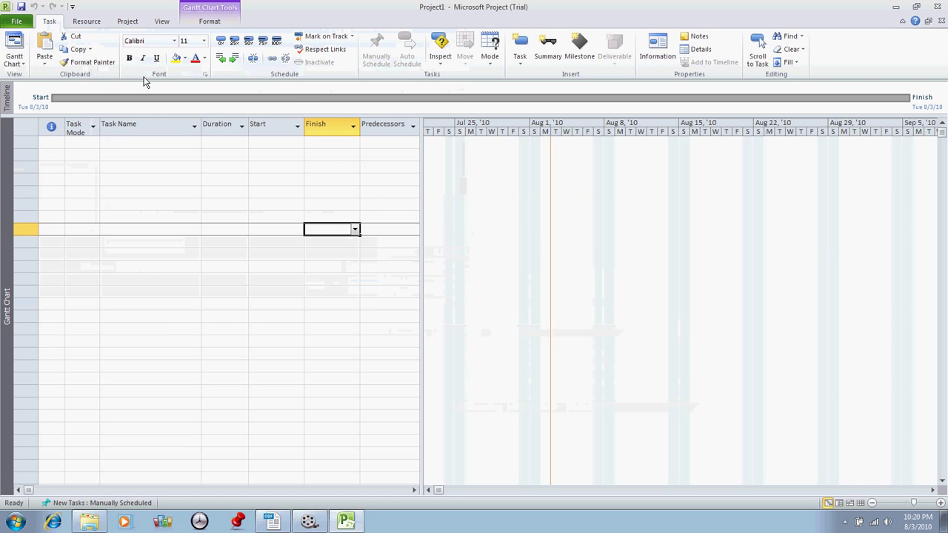
click(21, 8)
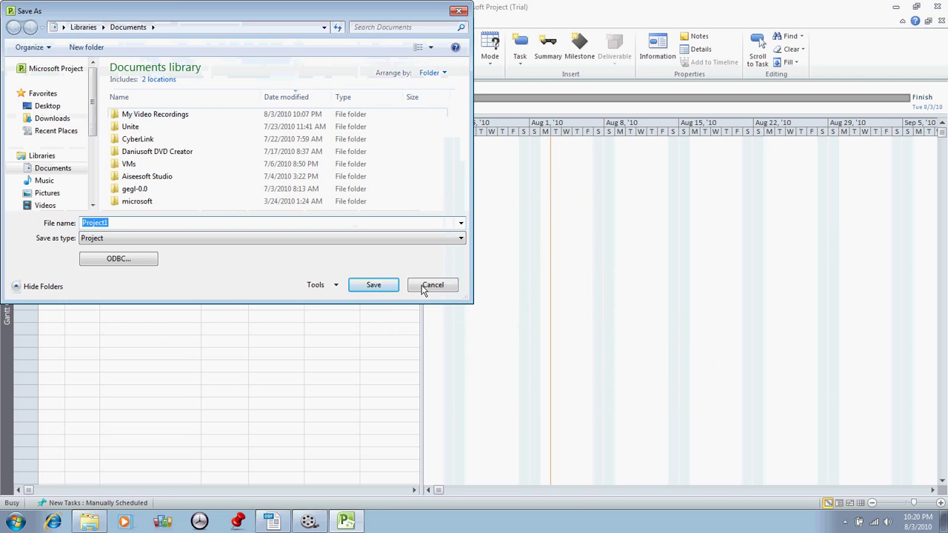
click(427, 287)
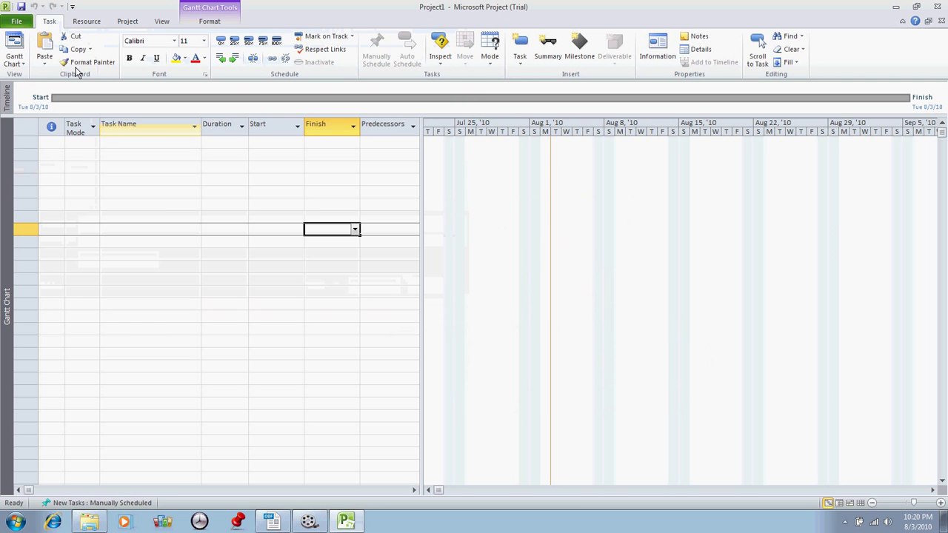
Try to open the exported file UDM_NSBE2010 from the Documents library using the All Files filter, declining to open it as text only
click(15, 22)
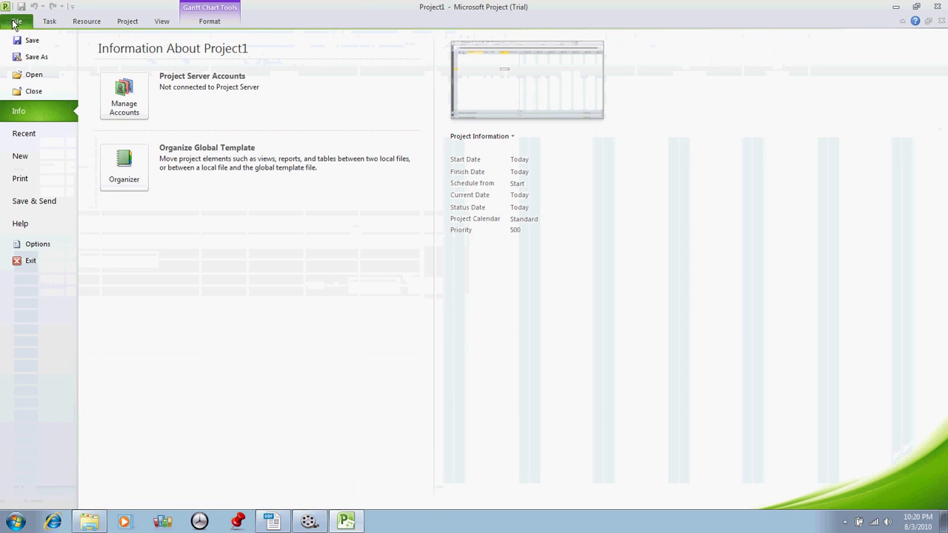
click(28, 74)
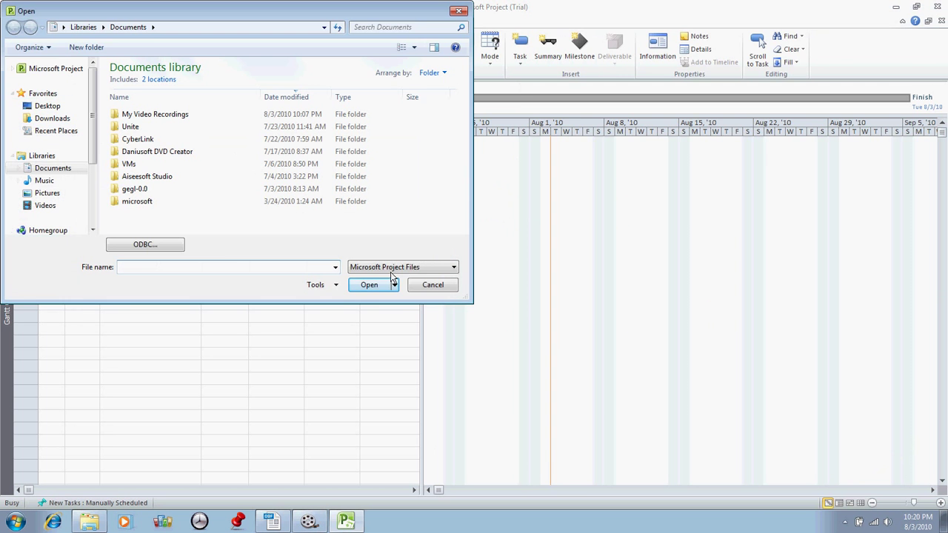
click(385, 268)
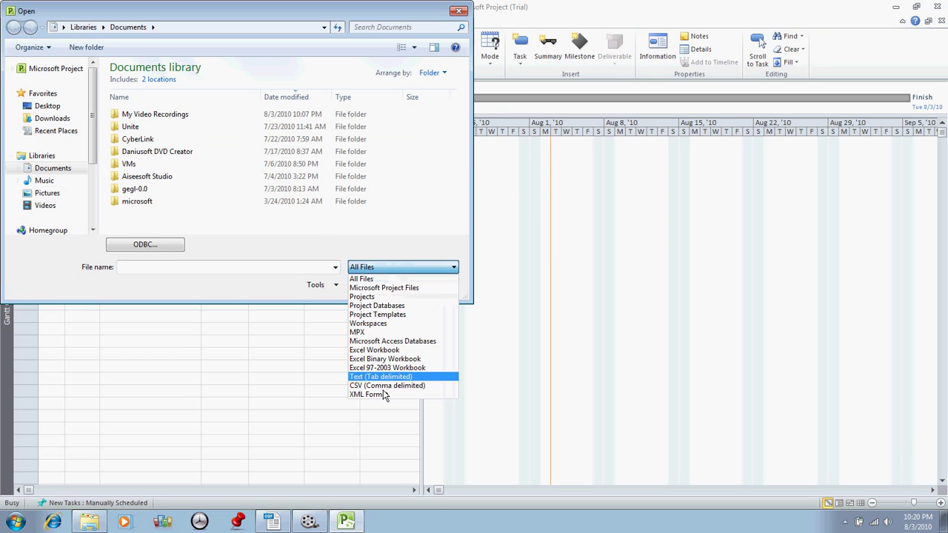
click(363, 278)
click(191, 214)
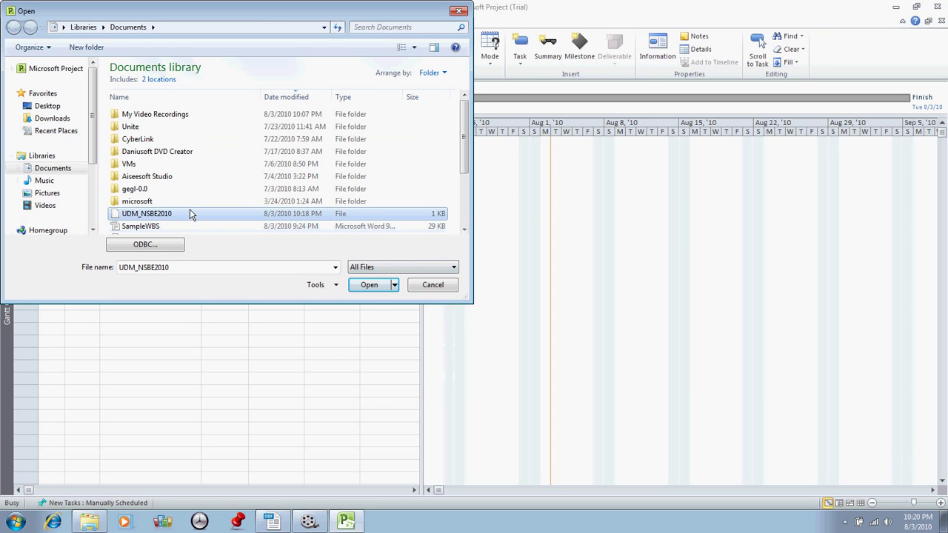
click(368, 287)
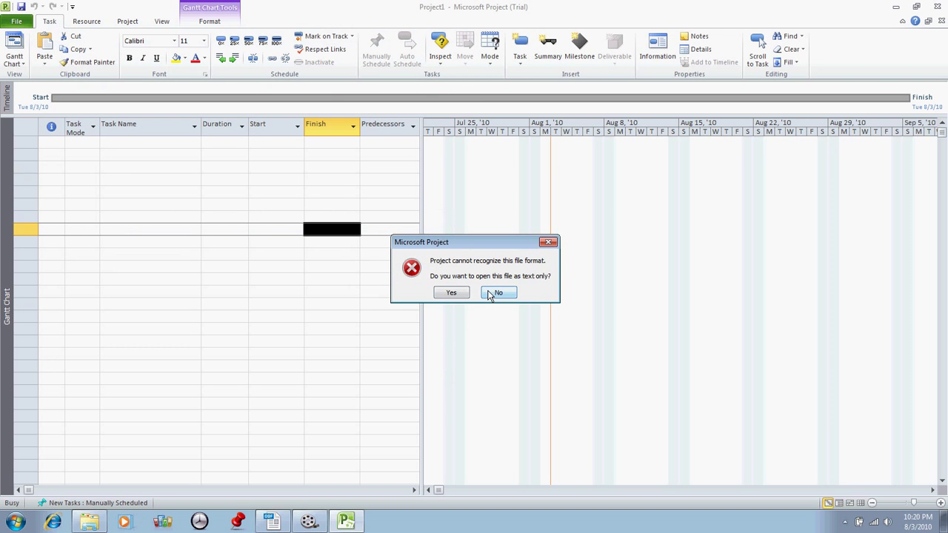
click(489, 294)
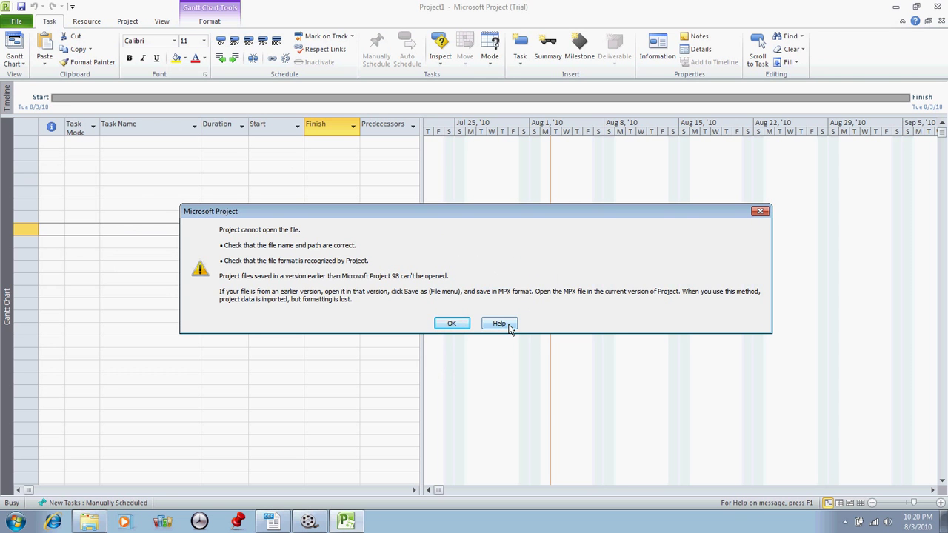
click(453, 324)
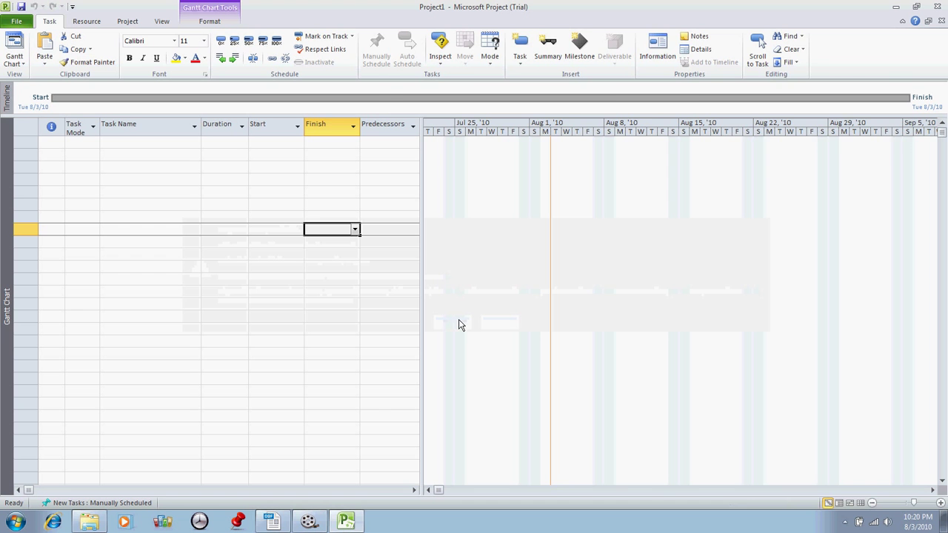
Copy "Project Kickoff Meeting" from item 1.3.1 of the SampleWBS document into the first task name cell in Microsoft Project
click(274, 522)
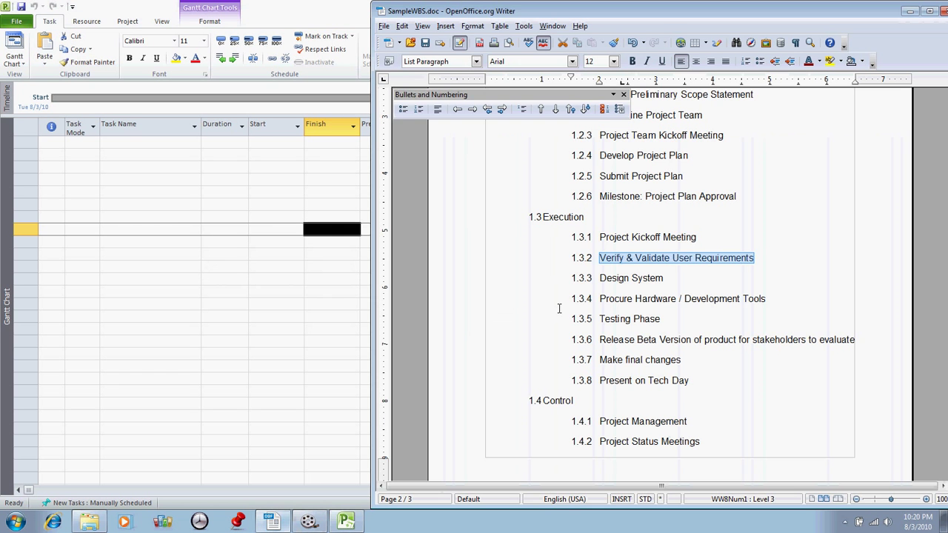
triple_click(620, 237)
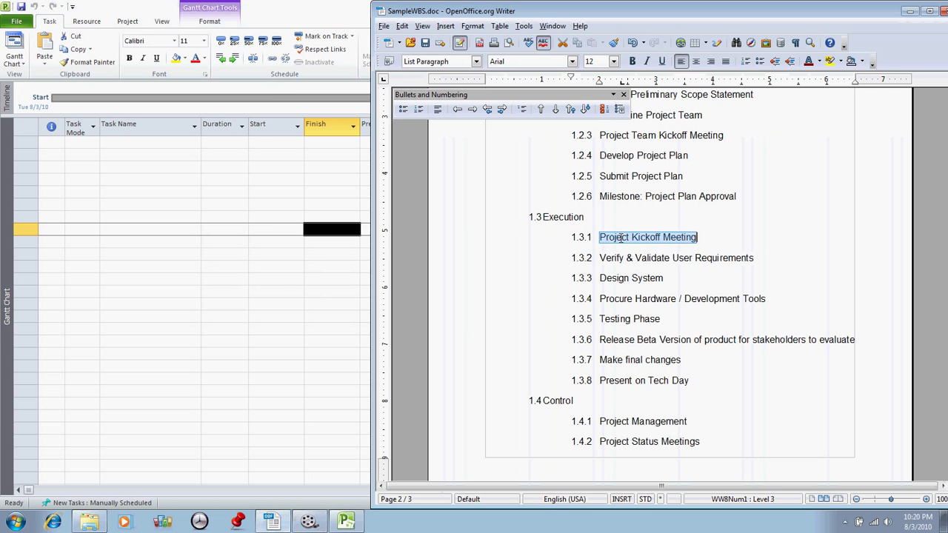
right_click(620, 237)
click(644, 493)
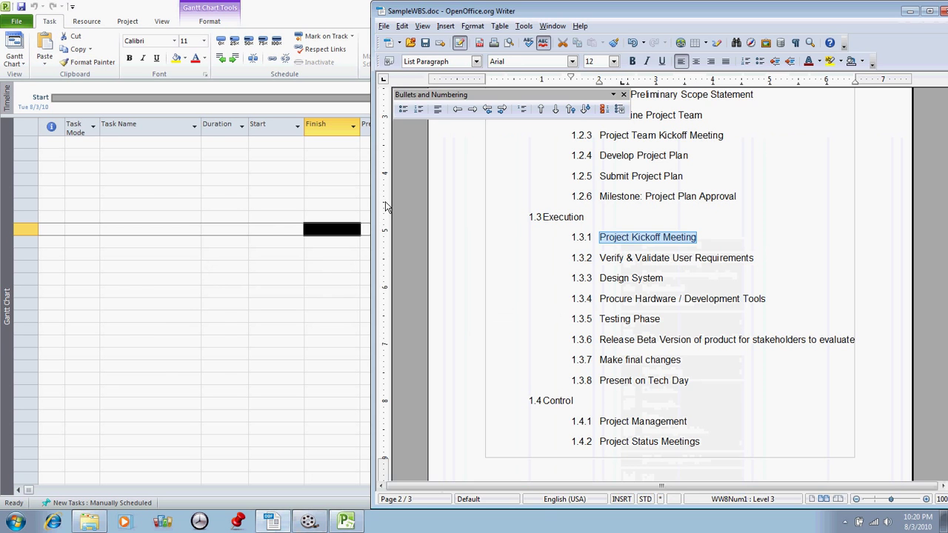
click(119, 141)
right_click(119, 143)
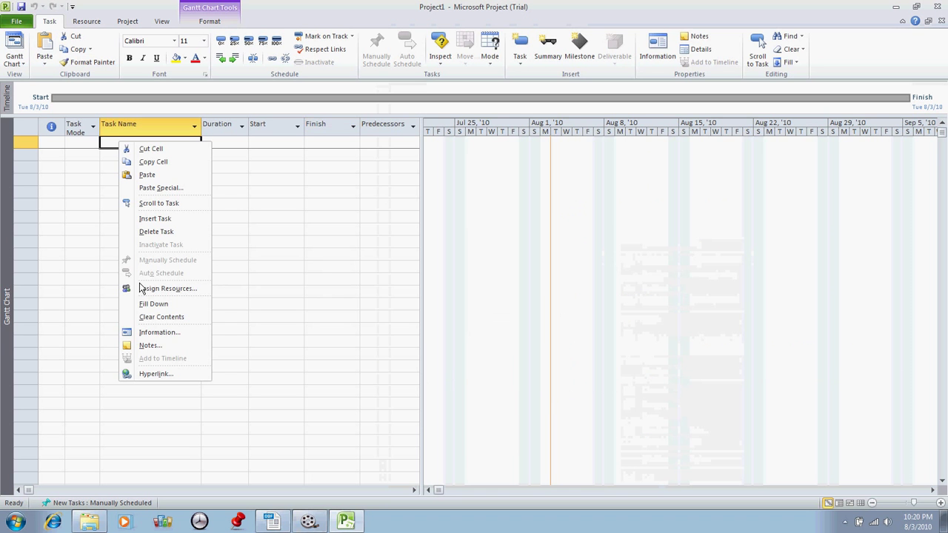
click(159, 177)
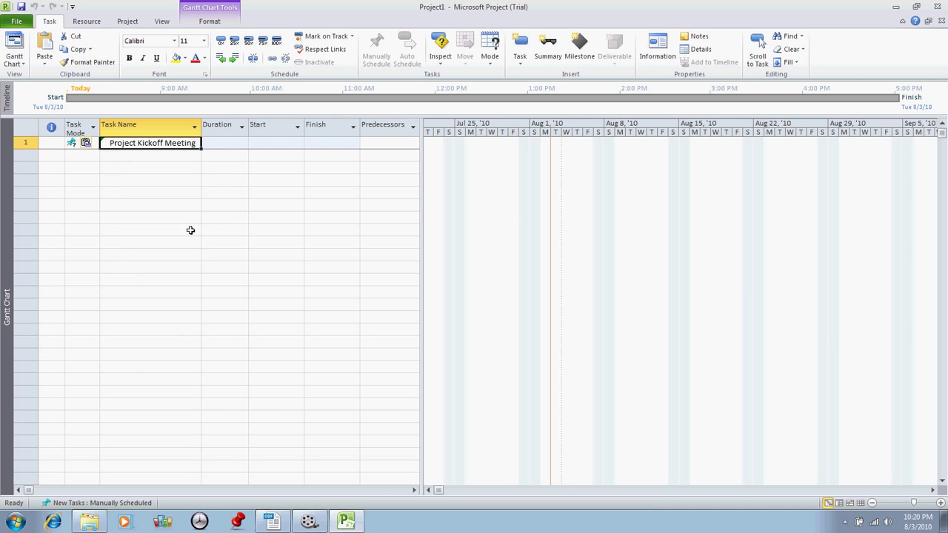
Copy "Verify & Validate User Requirements" from item 1.3.2 of SampleWBS into the second task name cell in Microsoft Project
click(273, 522)
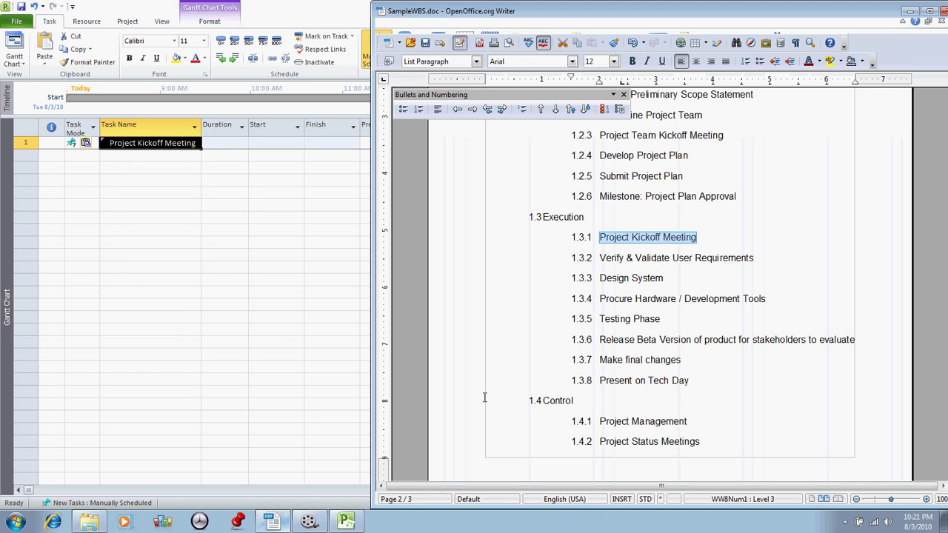
triple_click(692, 258)
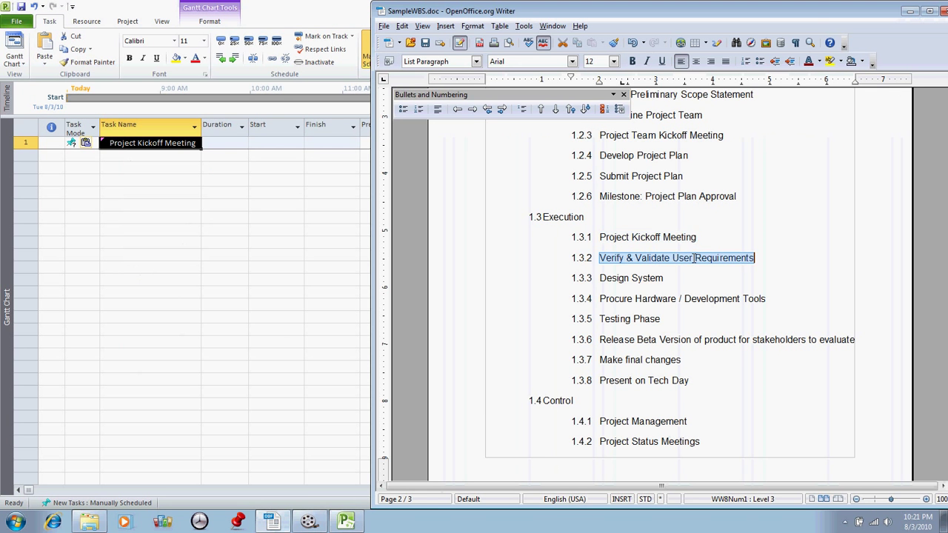
right_click(694, 257)
click(726, 250)
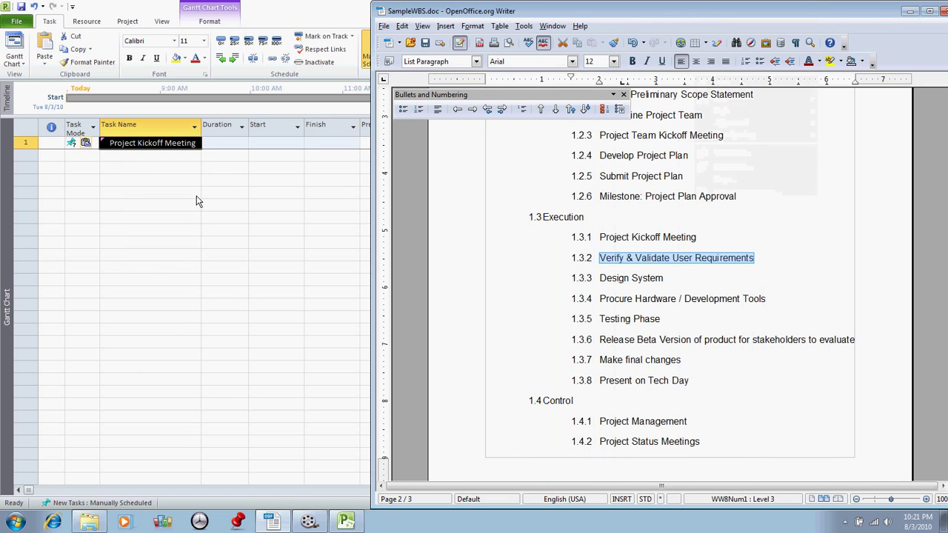
click(148, 156)
double_click(148, 156)
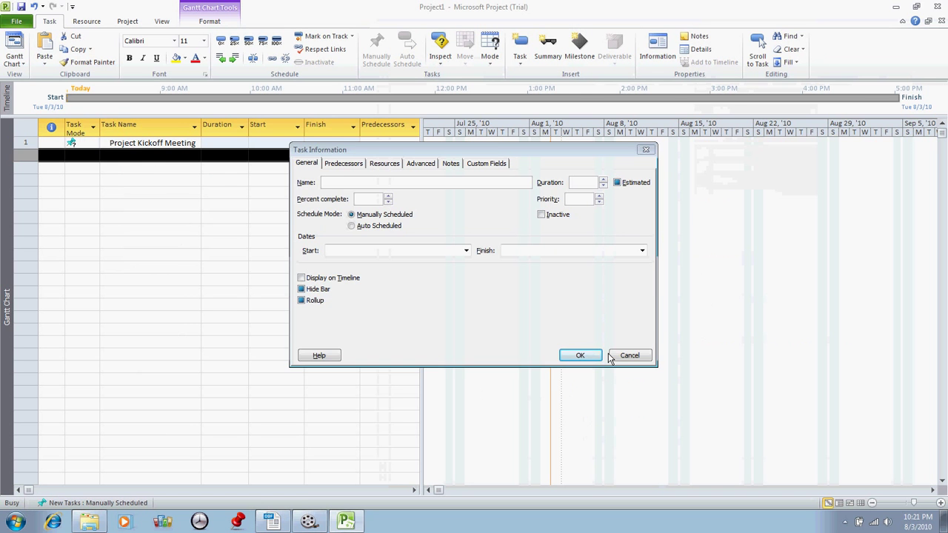
key(Escape)
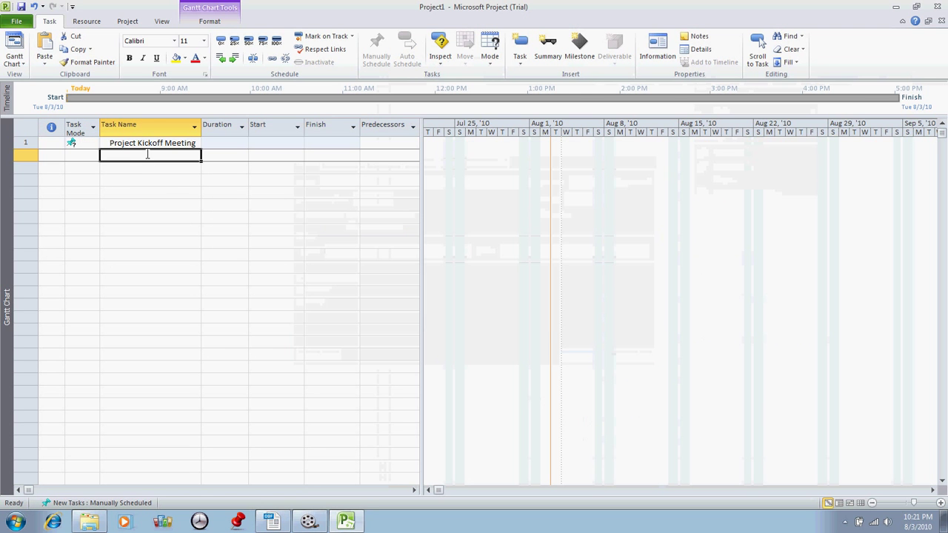
right_click(148, 154)
click(176, 188)
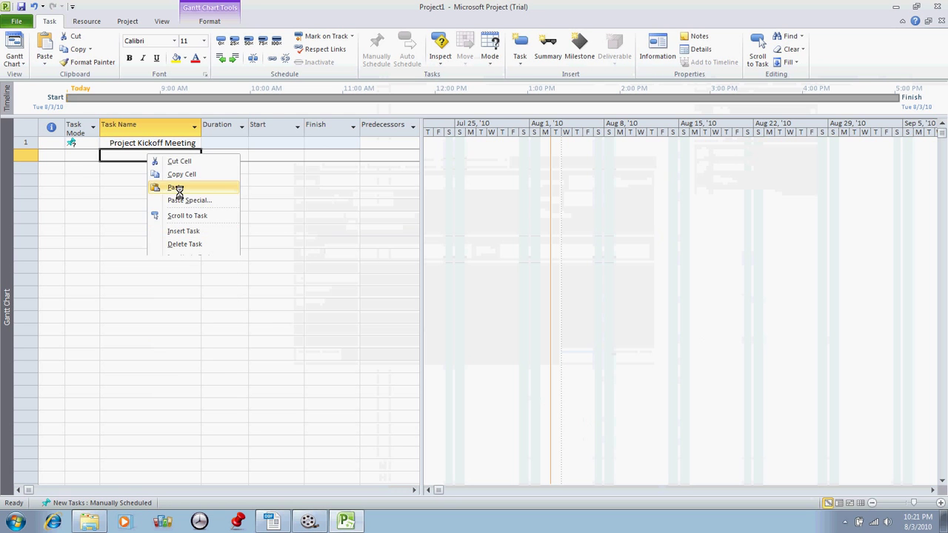
Copy "Design System" from item 1.3.3 of SampleWBS into the third task name cell in Microsoft Project
click(171, 197)
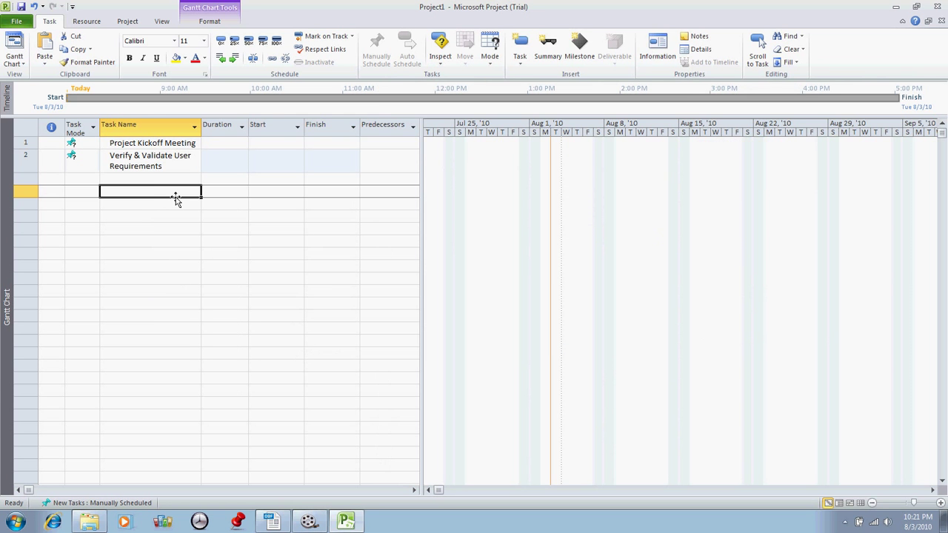
key(Up)
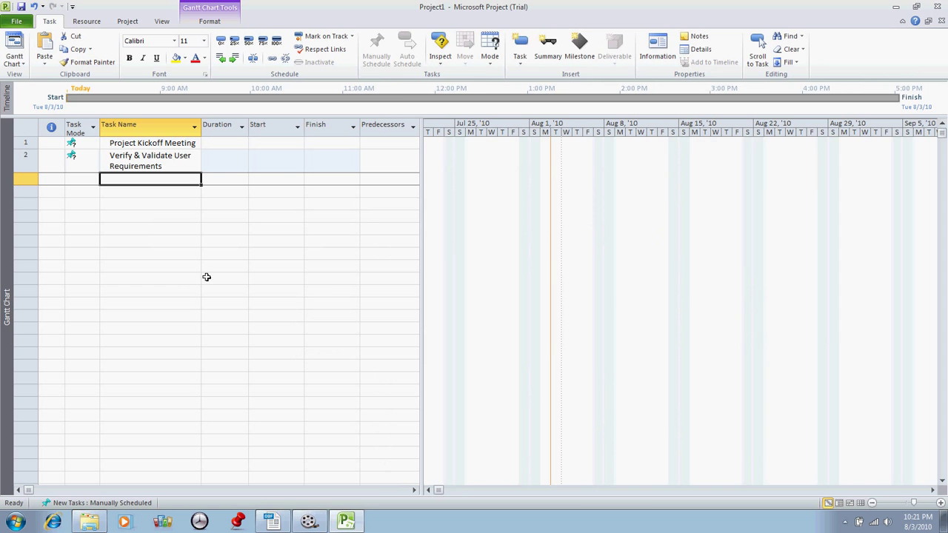
click(304, 522)
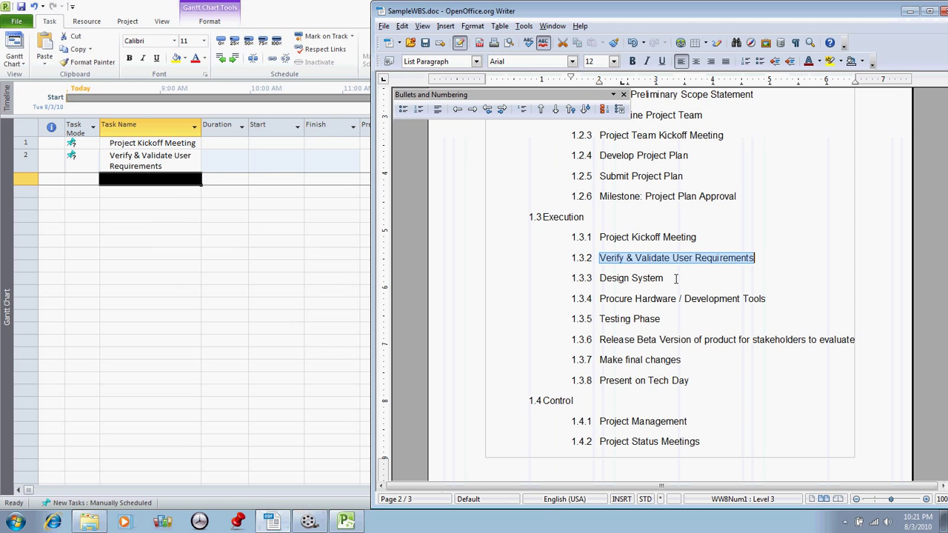
drag(676, 278, 609, 278)
right_click(609, 279)
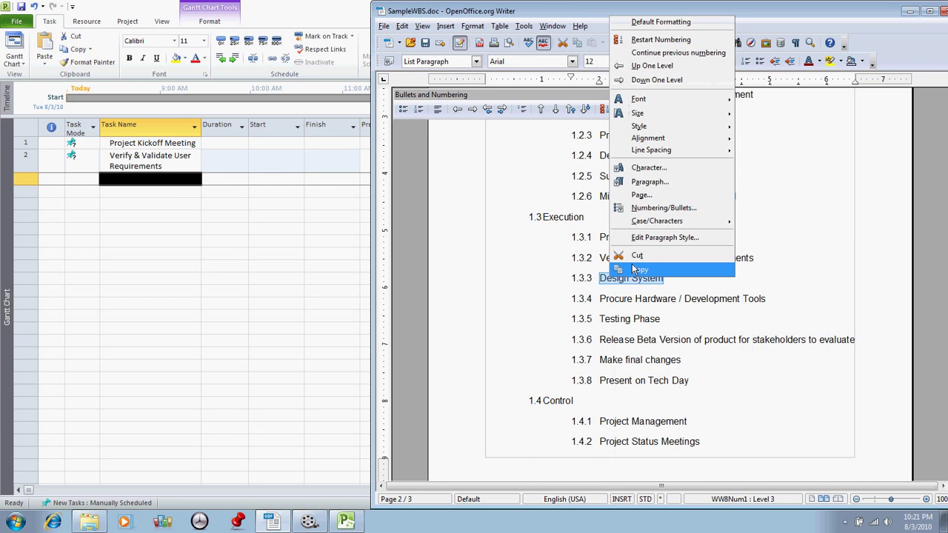
click(636, 269)
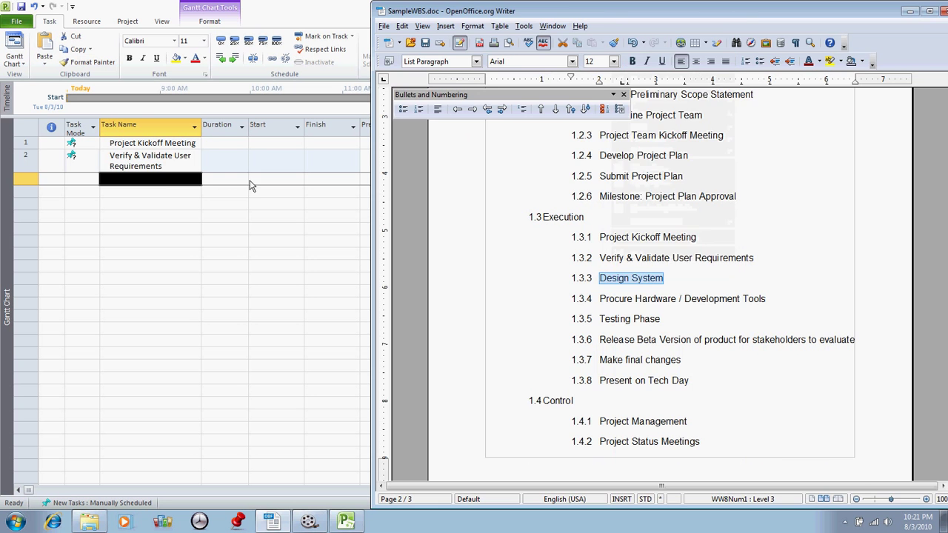
click(169, 182)
right_click(171, 179)
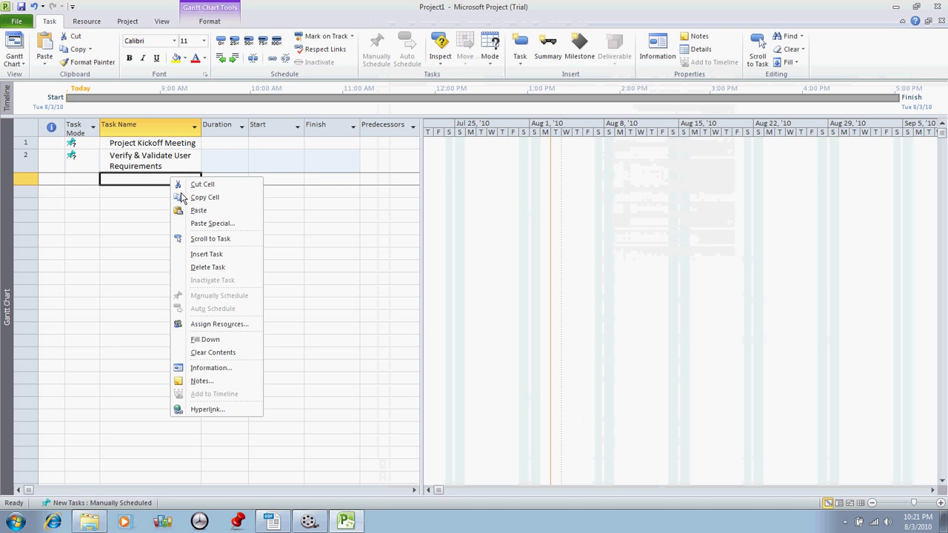
click(225, 211)
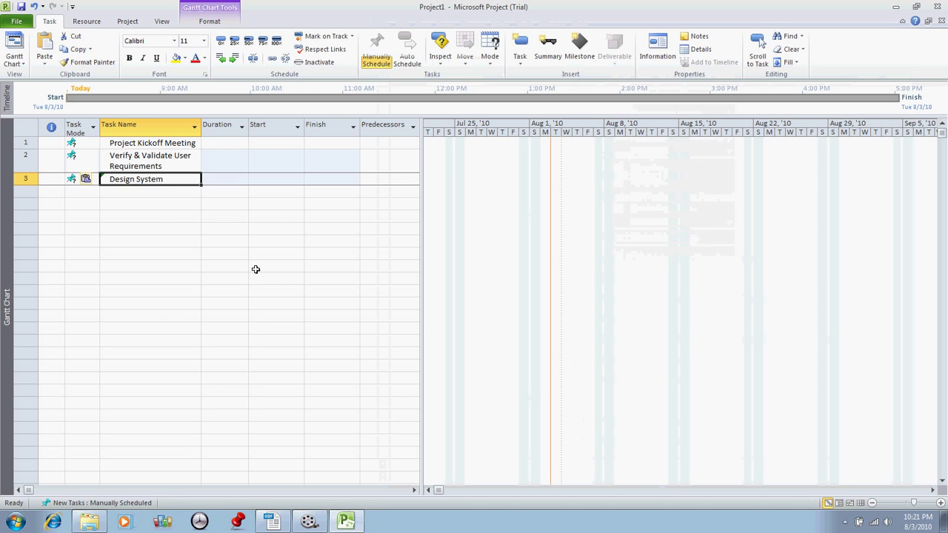
Copy the text "Procure Hardware / Development Tools" from item 1.3.4 of the SampleWBS document
click(143, 192)
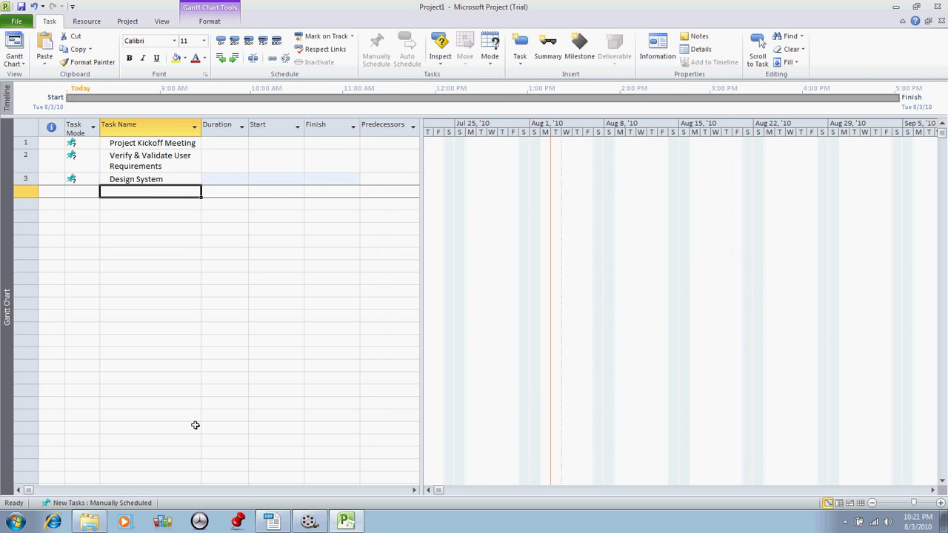
click(346, 513)
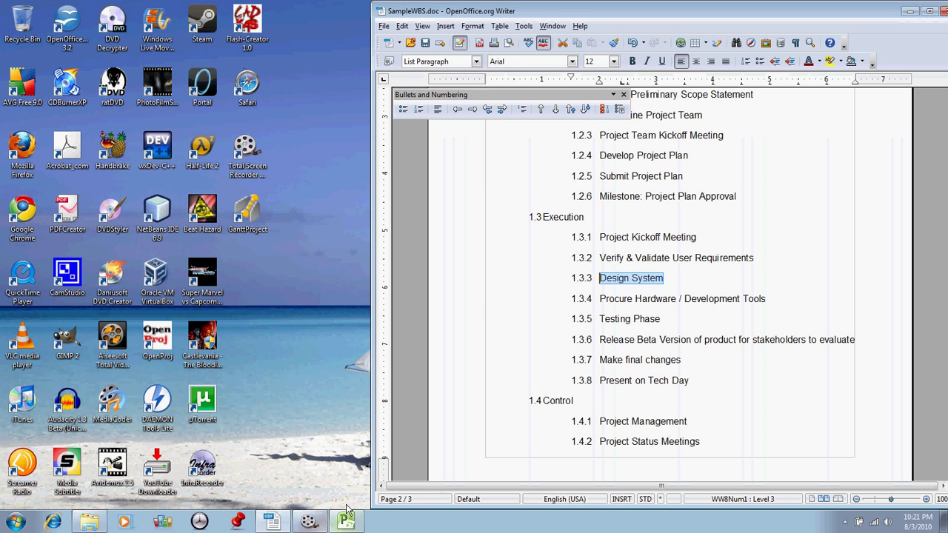
triple_click(624, 299)
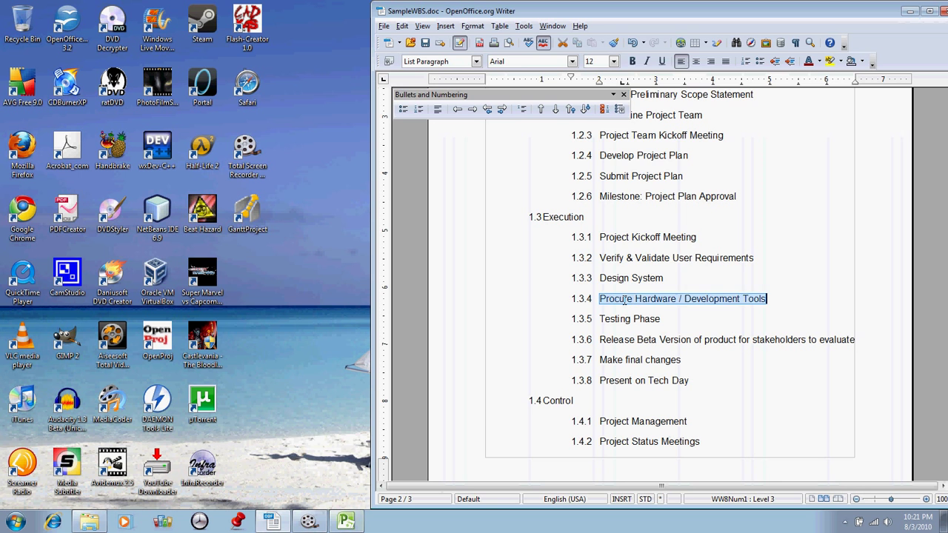
right_click(624, 299)
click(629, 296)
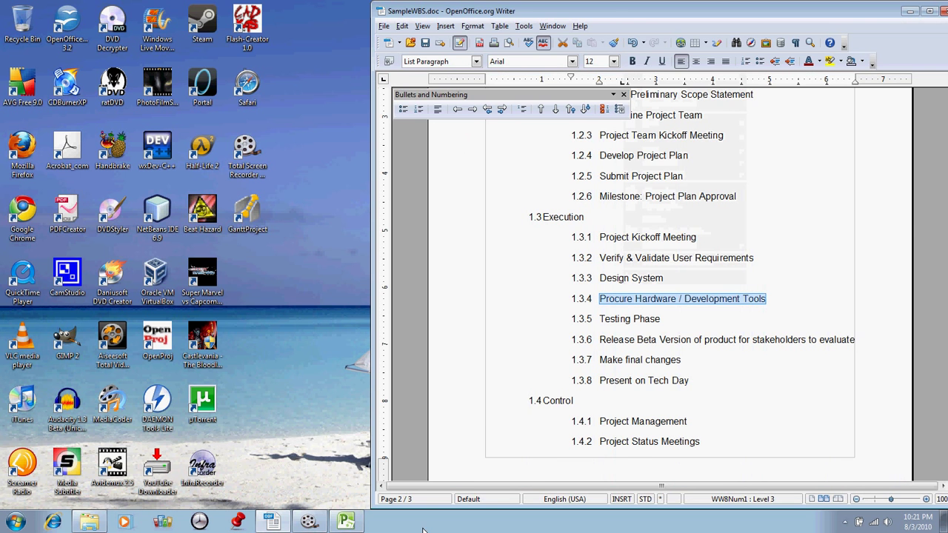
click(266, 527)
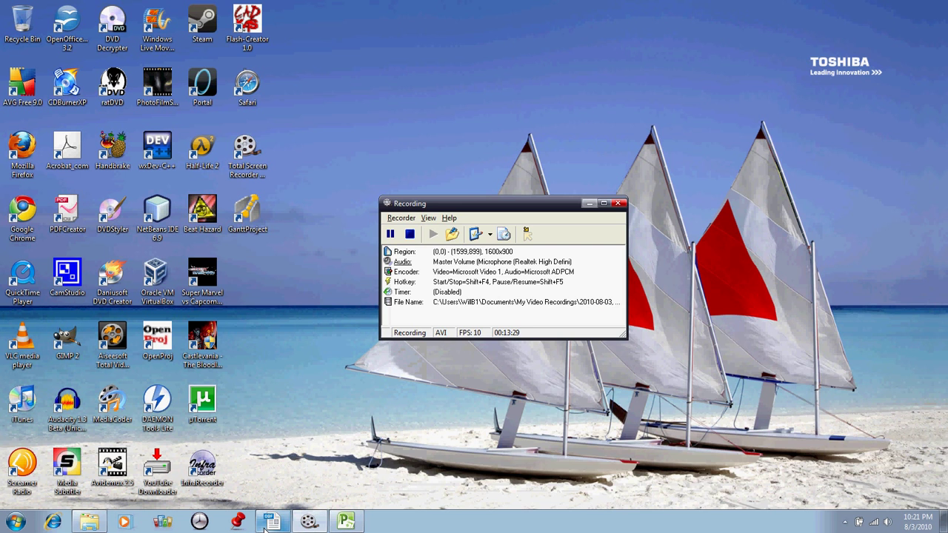
click(267, 527)
In Microsoft Project, paste "Procure Hardware / Development Tools" as the fourth task's name in Task Information, removing the 1.1.1 prefix
click(346, 522)
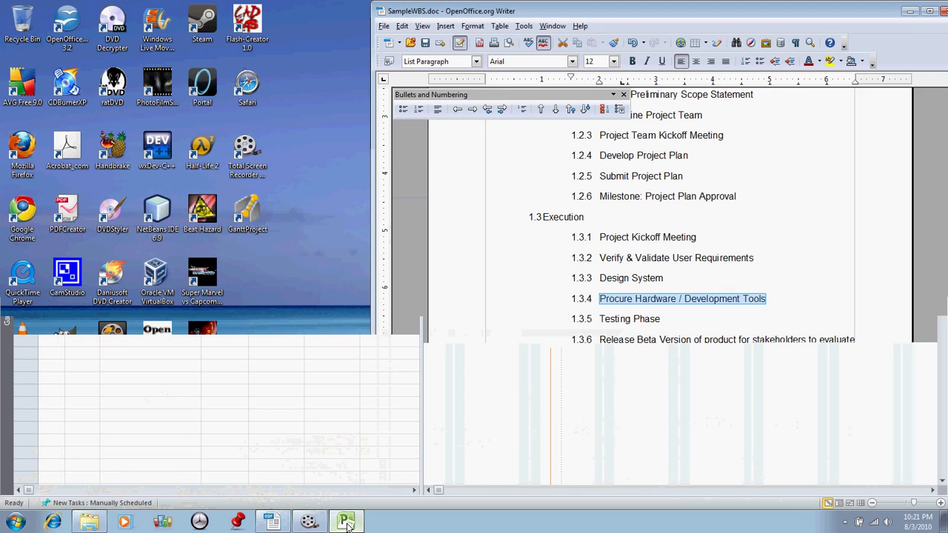
double_click(134, 193)
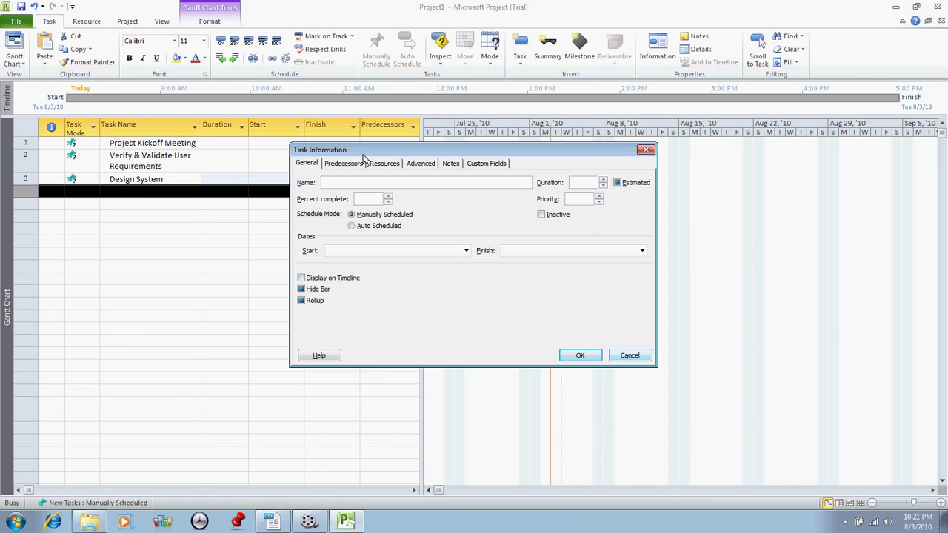
right_click(370, 183)
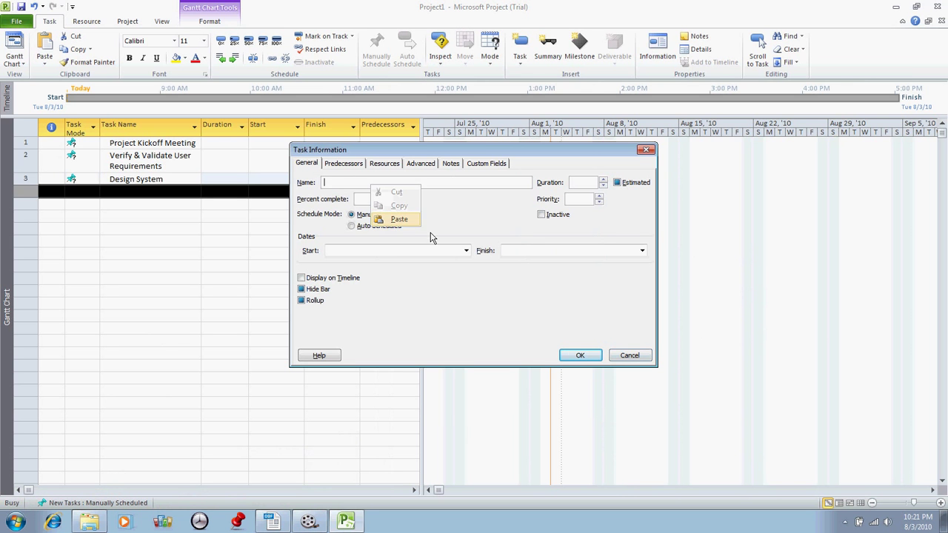
click(396, 218)
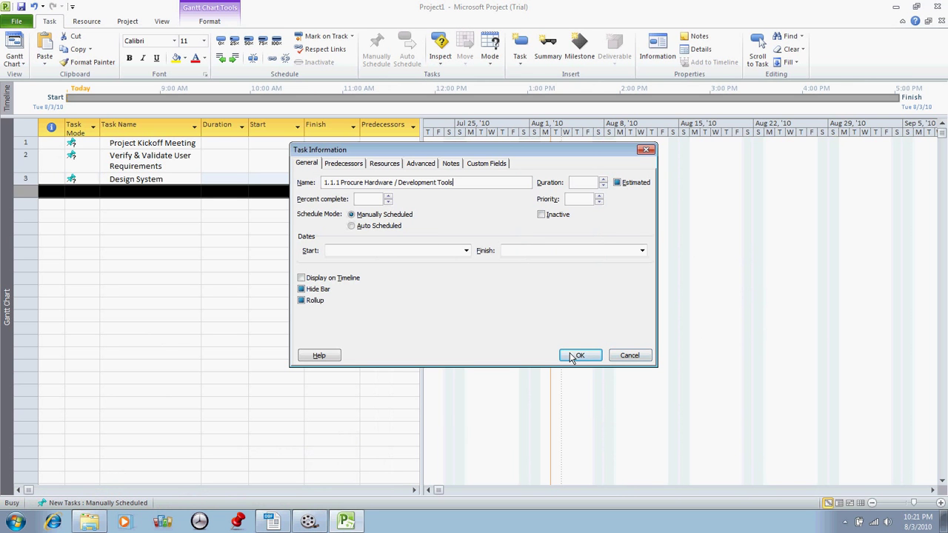
click(342, 182)
key(shift+Home)
key(BackSpace)
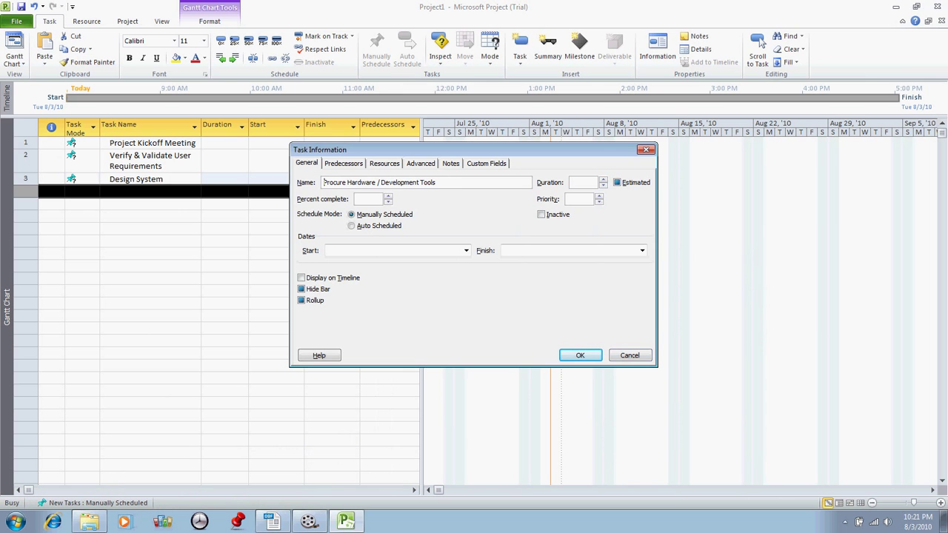
click(576, 356)
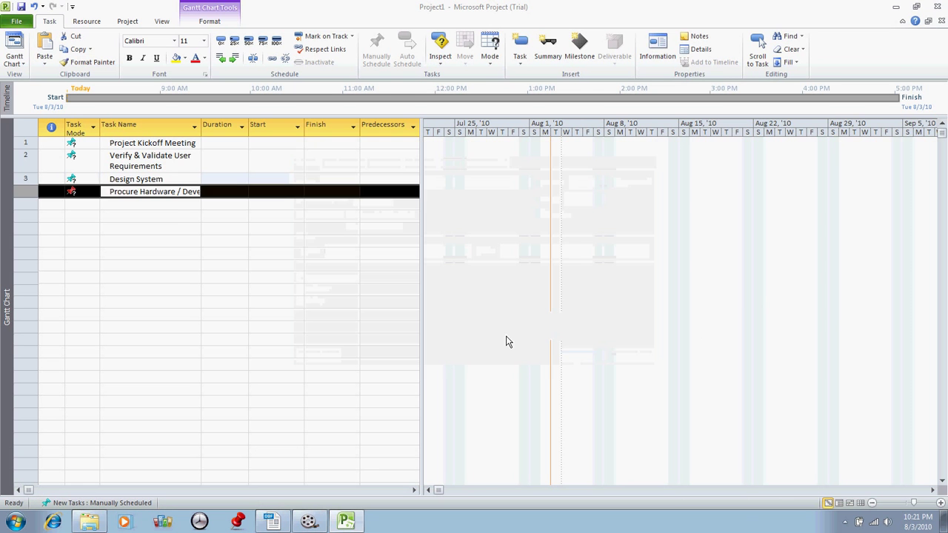
Copy the text "Testing Phase" from item 1.3.5 of the SampleWBS document
click(178, 227)
click(273, 522)
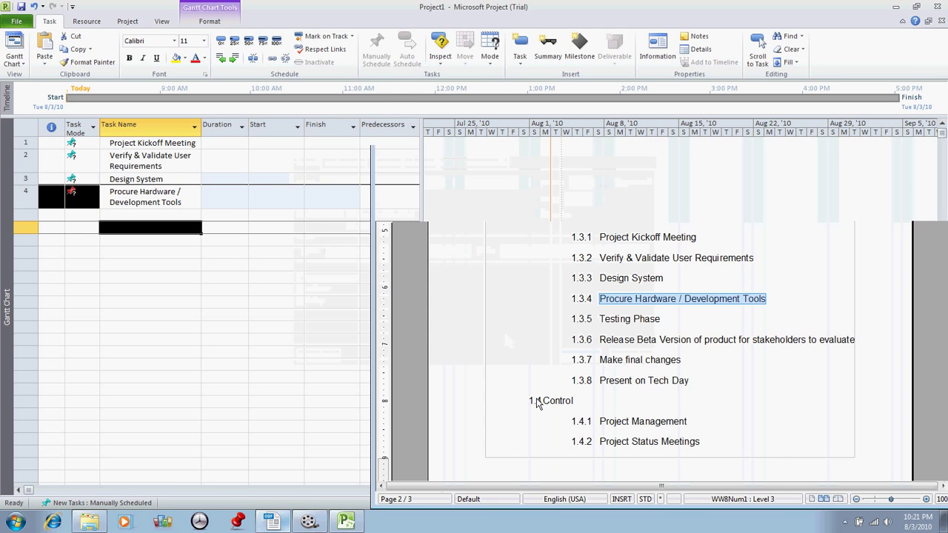
drag(658, 320, 600, 319)
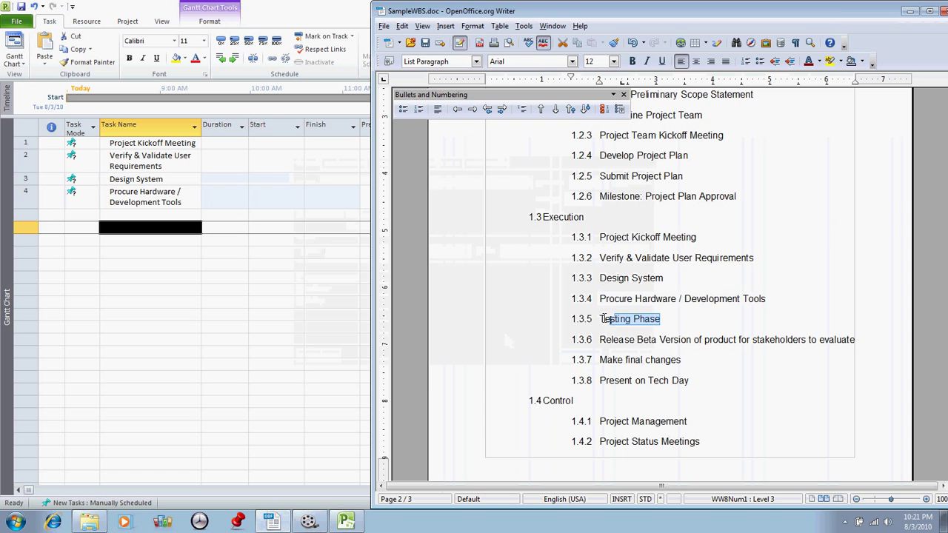
right_click(620, 328)
click(644, 312)
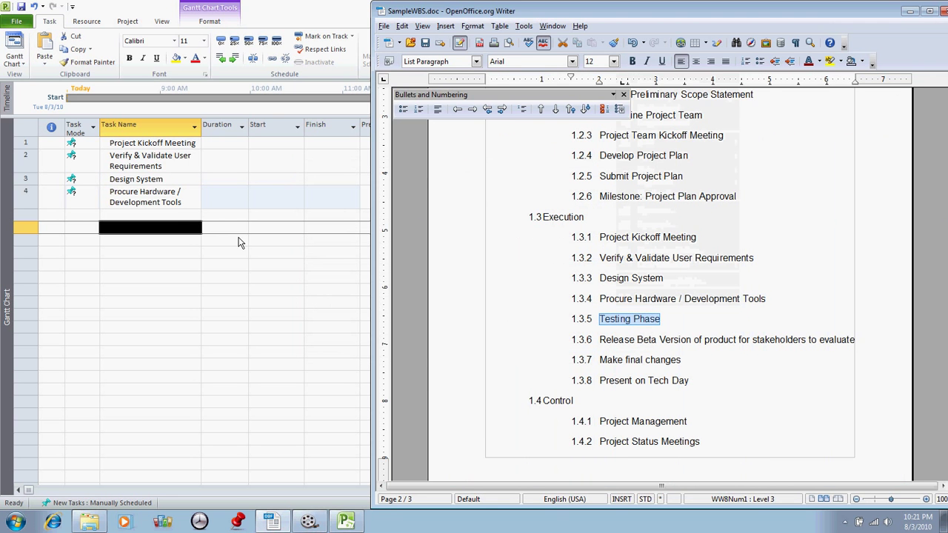
In Microsoft Project, paste "Testing Phase" as the fifth task's name in Task Information, removing the 1.1.1 prefix
click(172, 214)
double_click(172, 215)
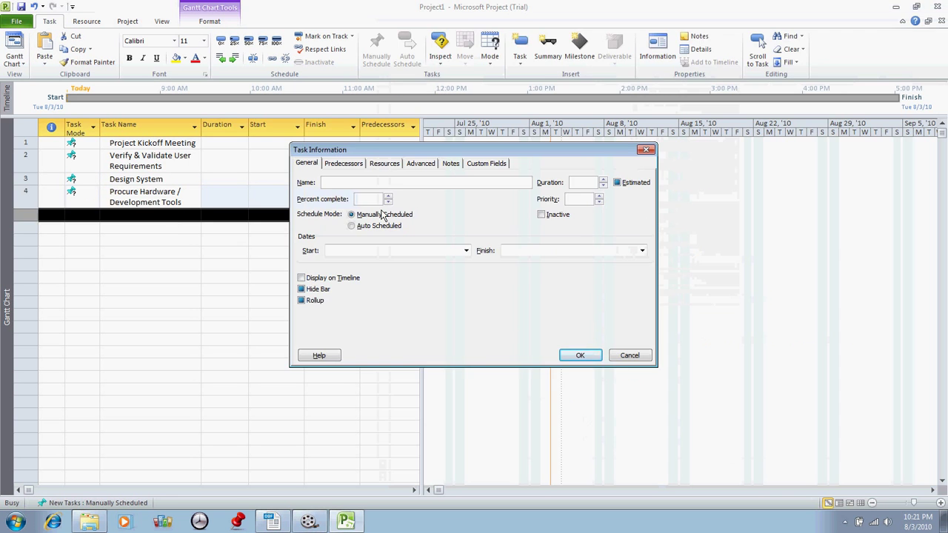
right_click(360, 182)
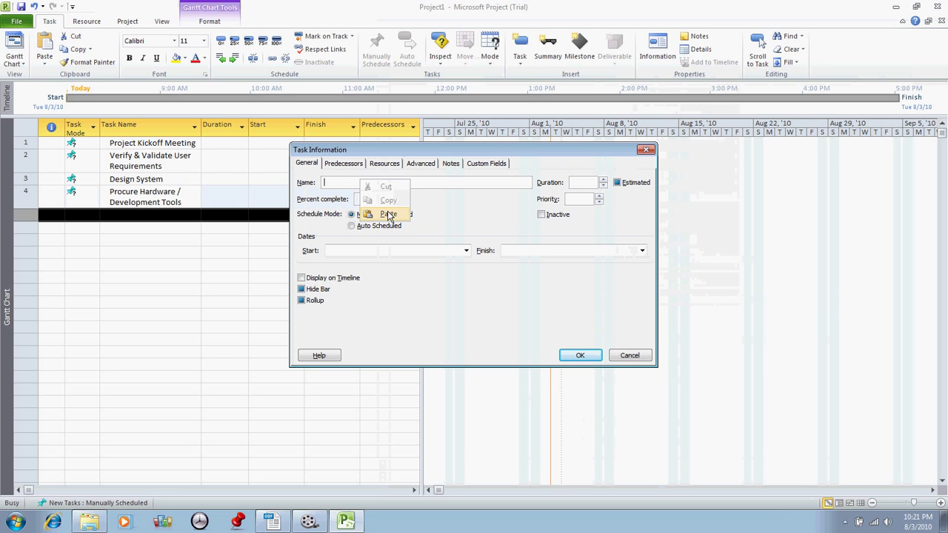
click(380, 214)
drag(341, 183, 300, 186)
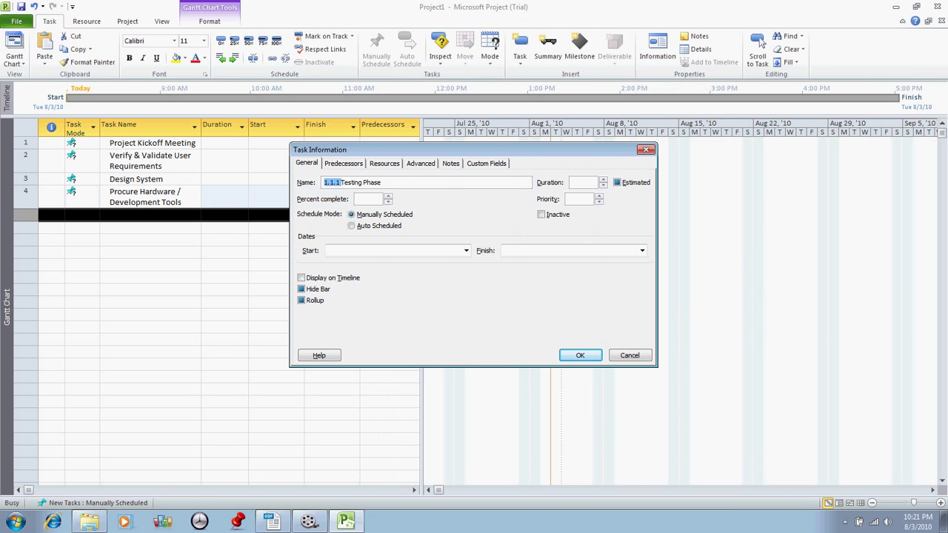
key(Delete)
click(579, 355)
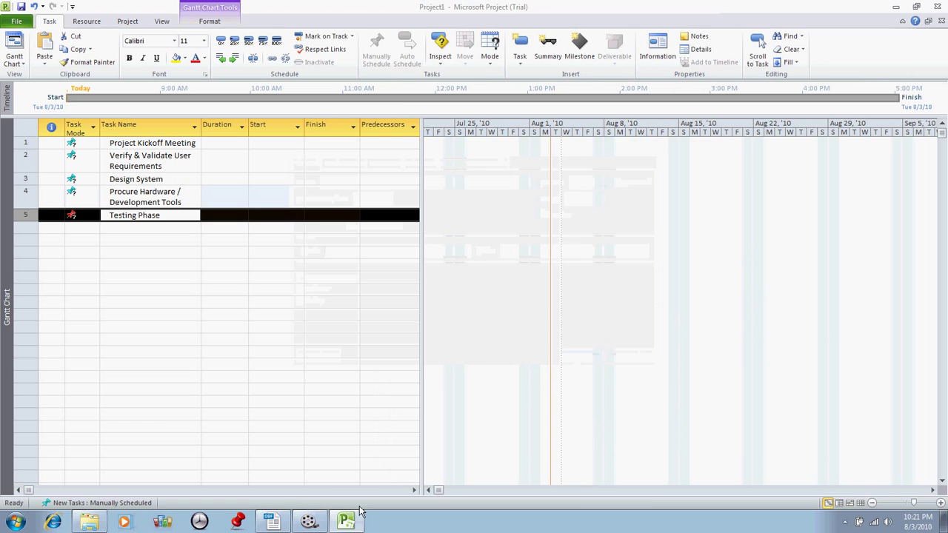
Copy the text "Release Beta Version of product for stakeholders to evaluate" from item 1.3.6 of the SampleWBS document
click(274, 524)
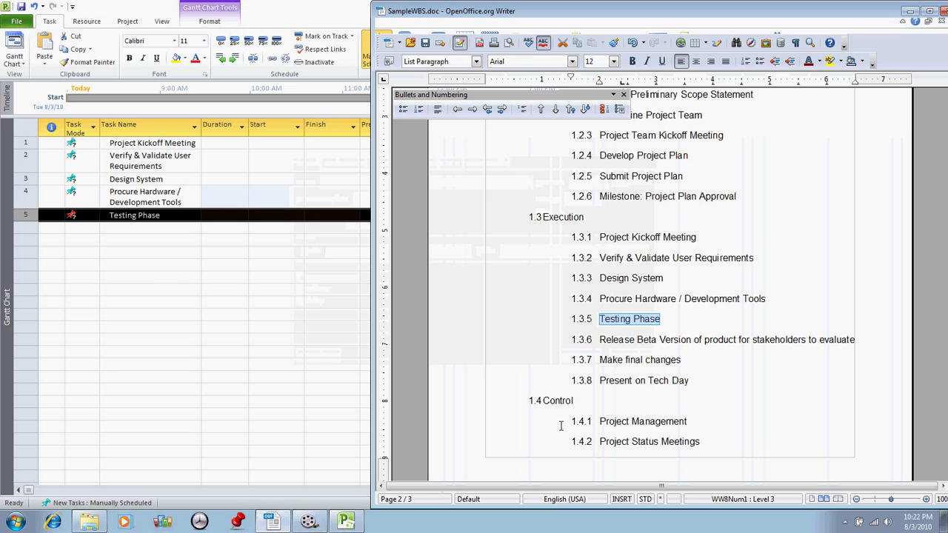
triple_click(638, 339)
right_click(639, 339)
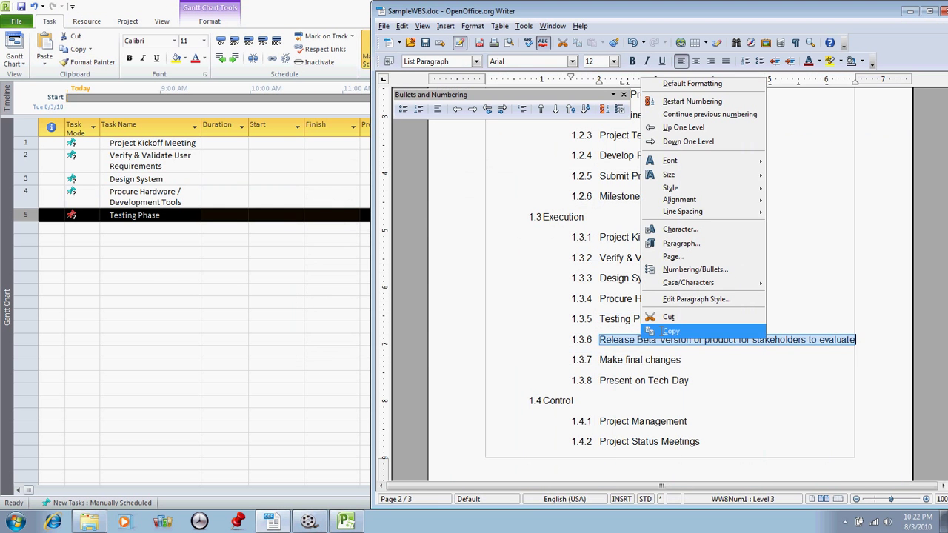
click(673, 331)
Paste "Release Beta Version of product for stakeholders to evaluate" into the sixth task name cell in Microsoft Project
click(164, 227)
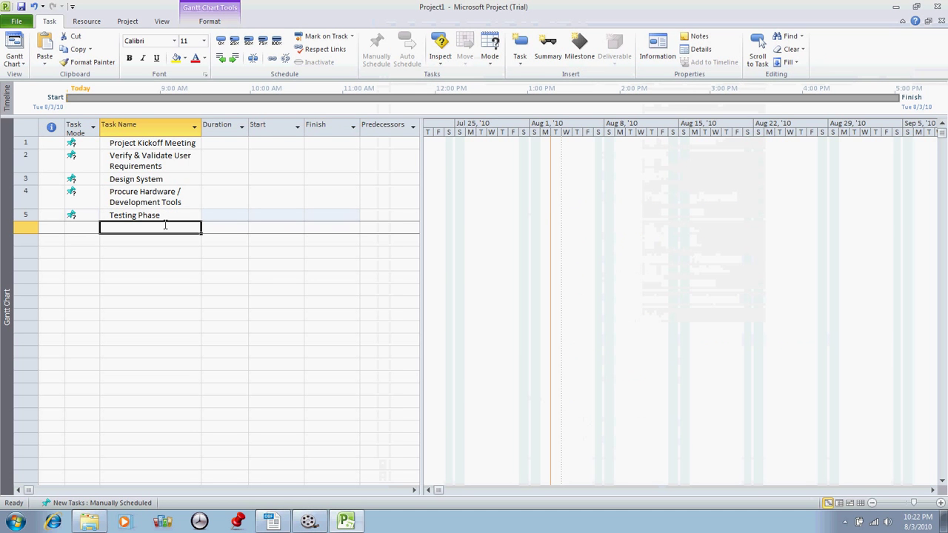
key(ctrl+v)
click(220, 274)
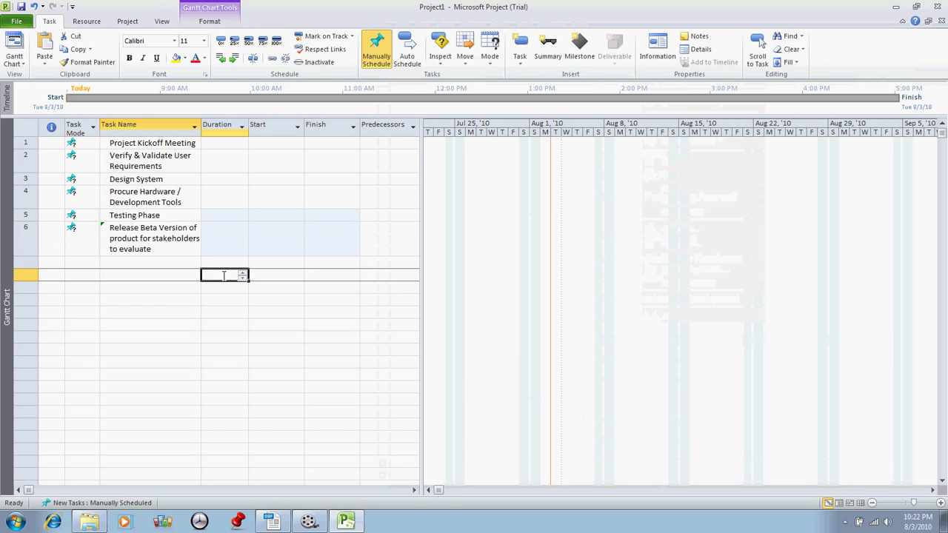
click(177, 246)
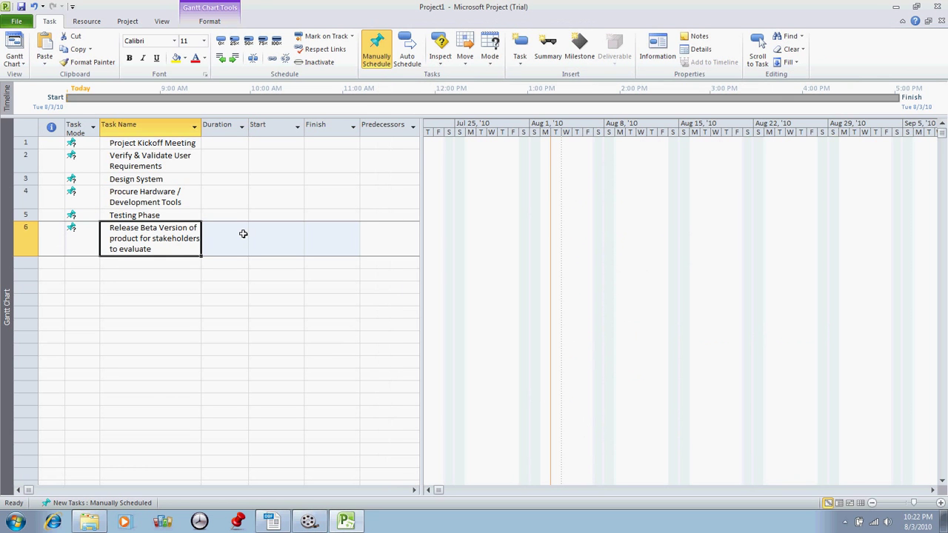
Set both the start and finish dates of the Project Kickoff Meeting task to Tue 9/7/10
click(166, 143)
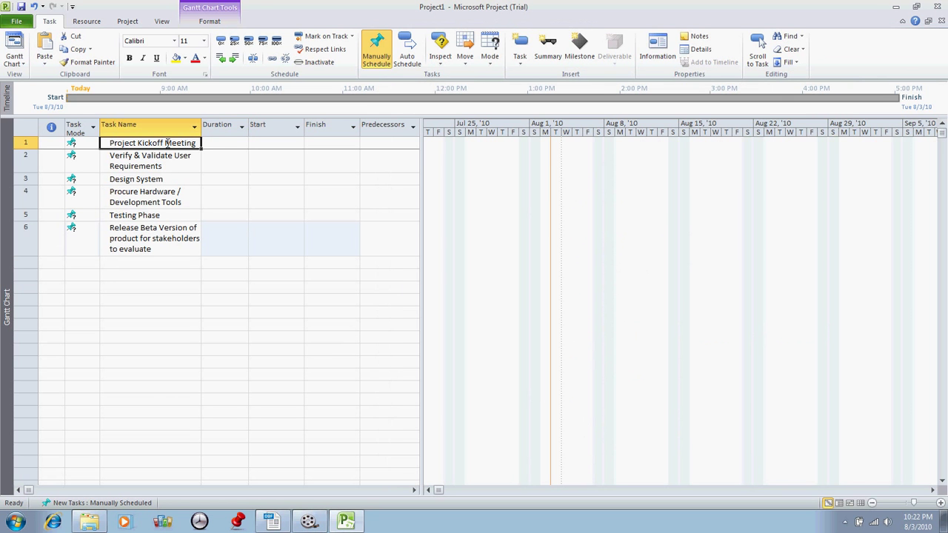
double_click(166, 143)
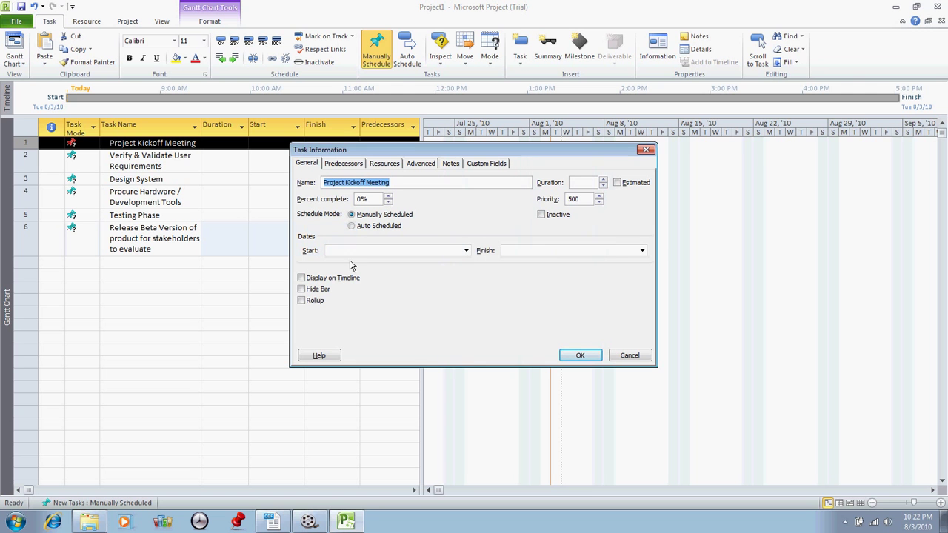
click(465, 251)
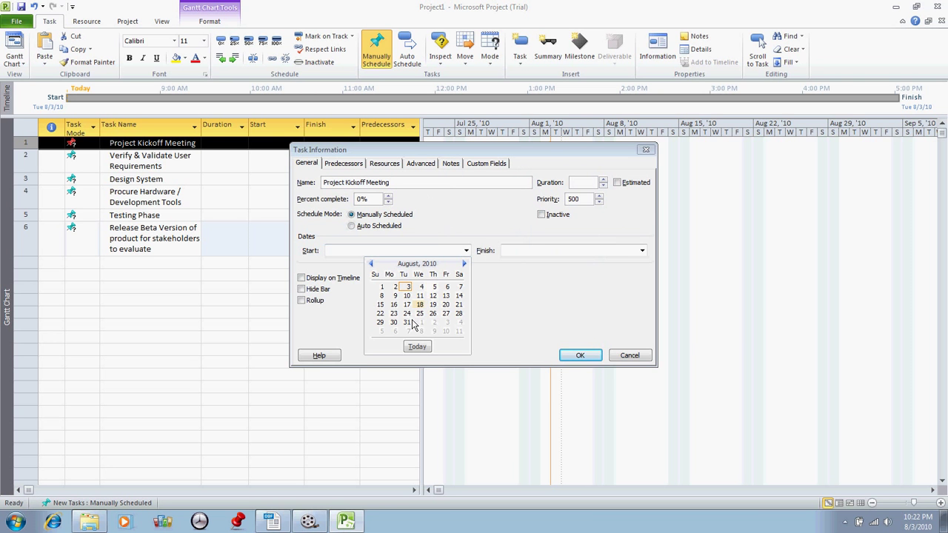
click(407, 333)
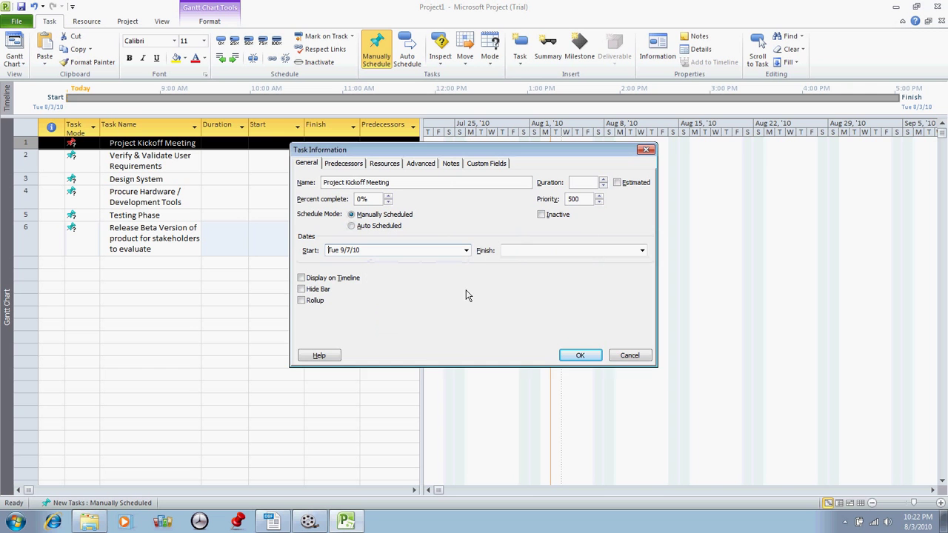
click(641, 250)
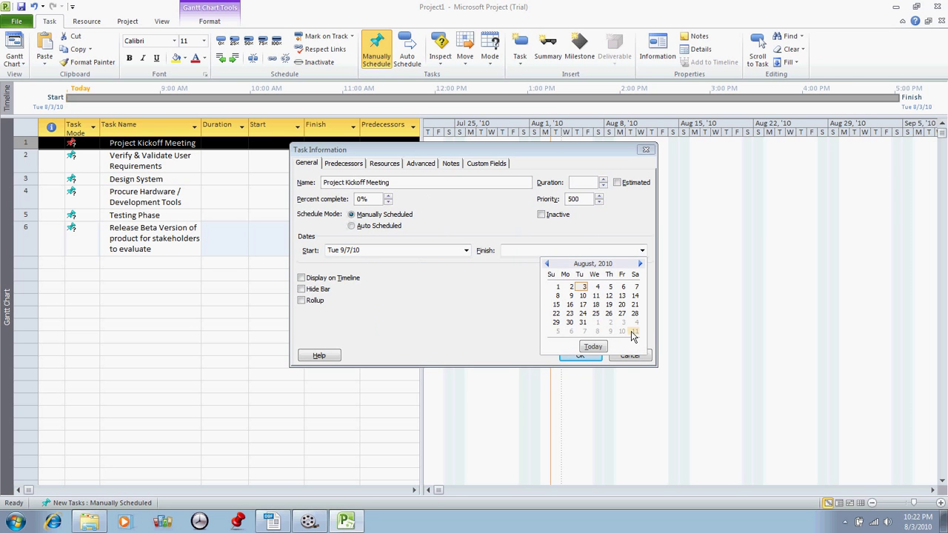
click(583, 332)
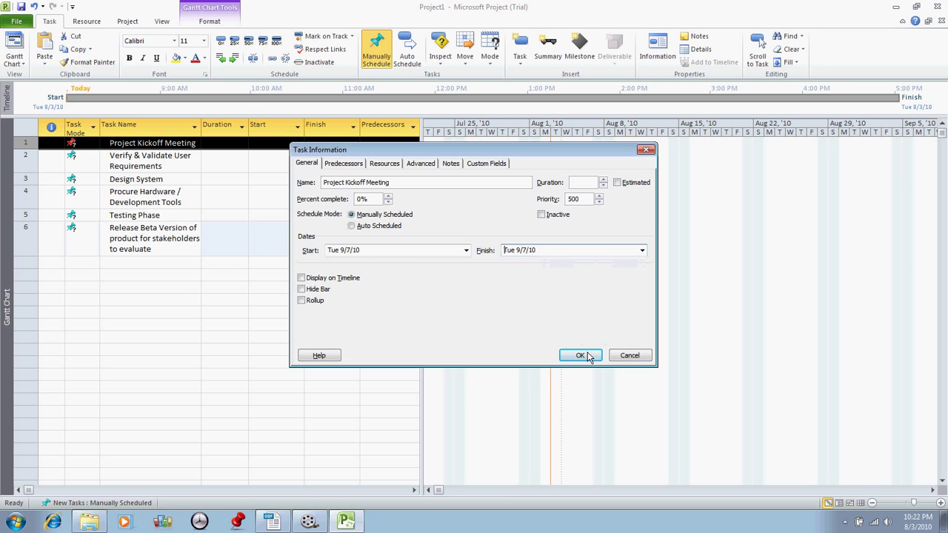
click(580, 355)
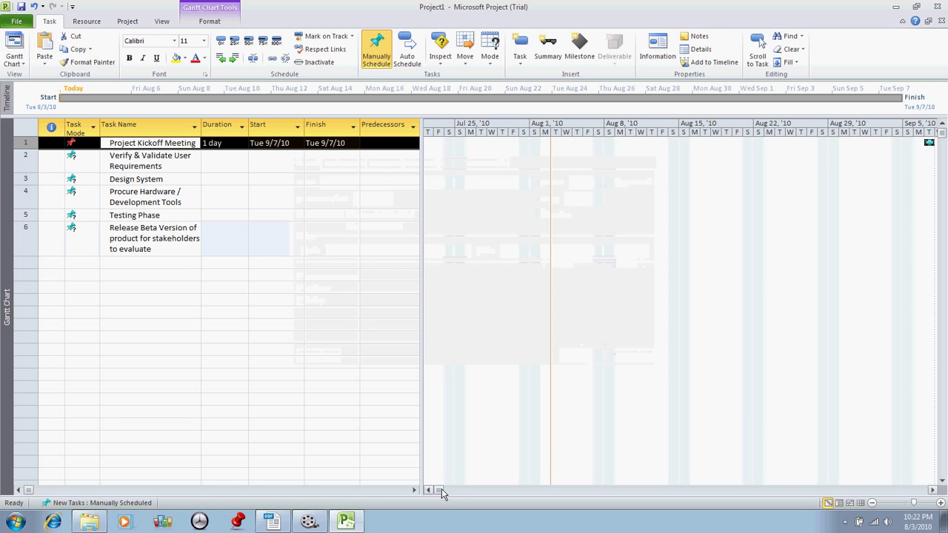
Examine the Project Kickoff Meeting bar in the Gantt chart around the week of Sep 5, '10
drag(444, 493, 752, 489)
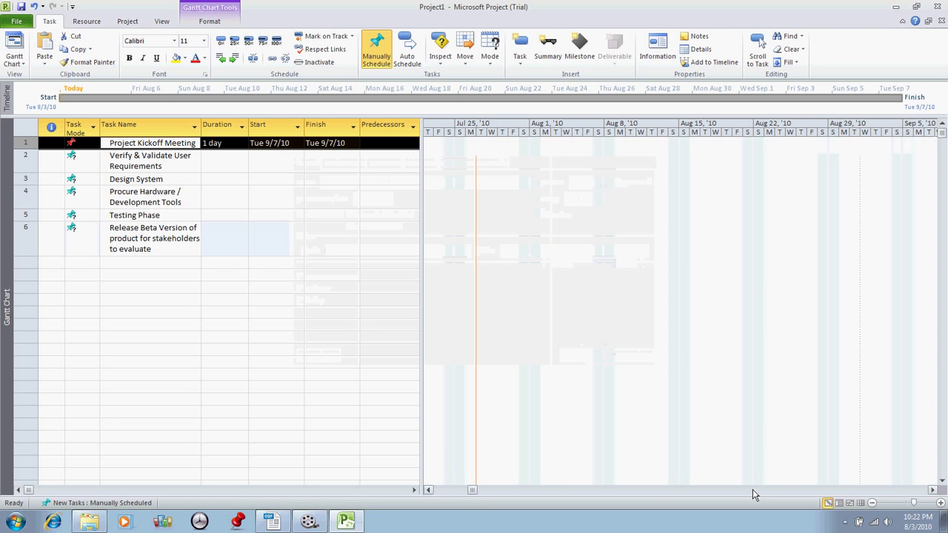
click(930, 491)
click(929, 492)
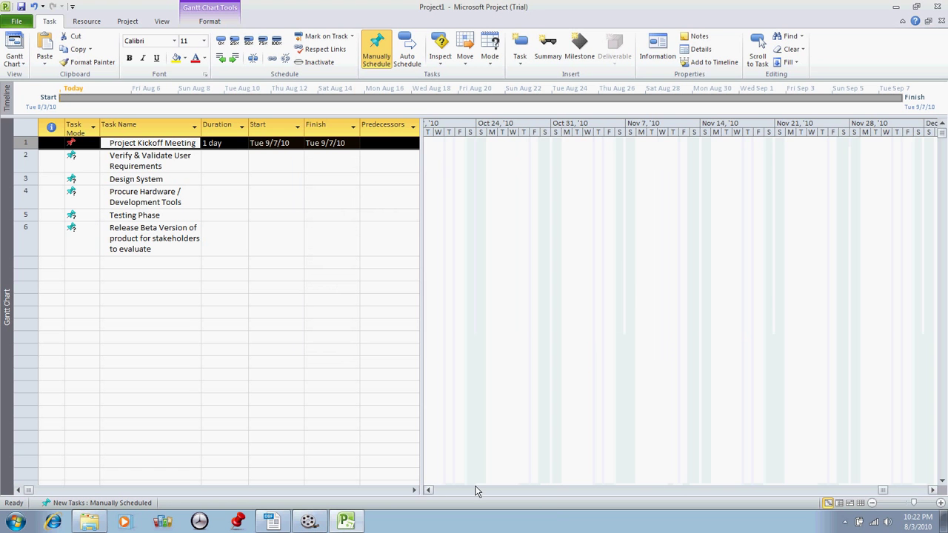
click(428, 490)
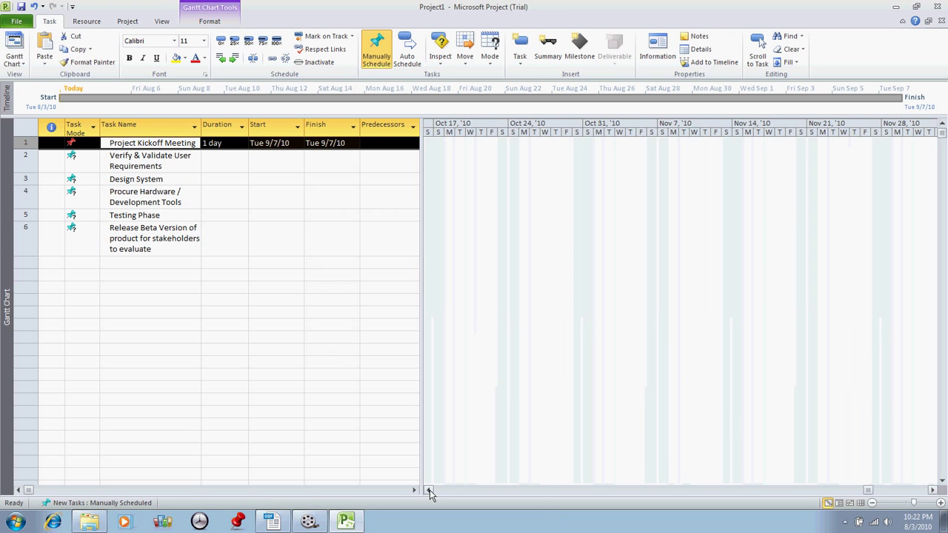
click(429, 491)
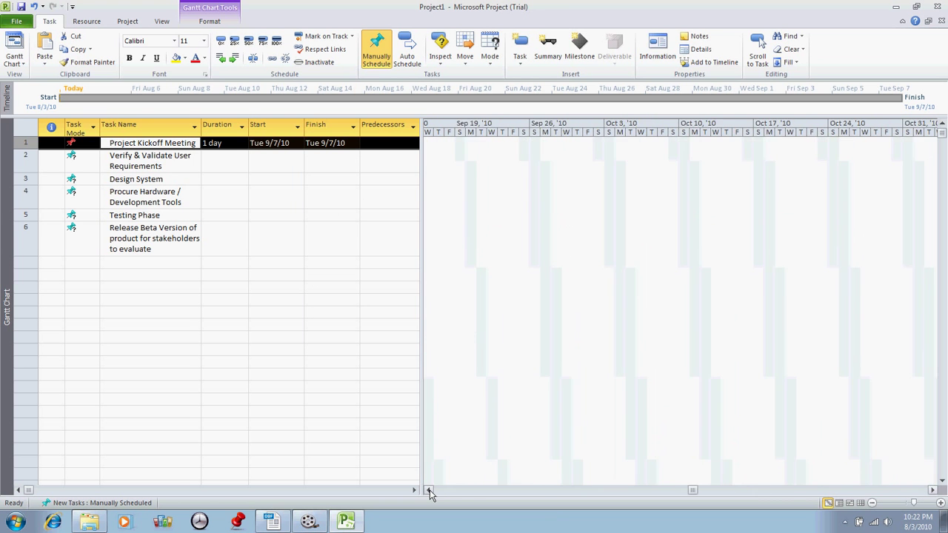
click(427, 490)
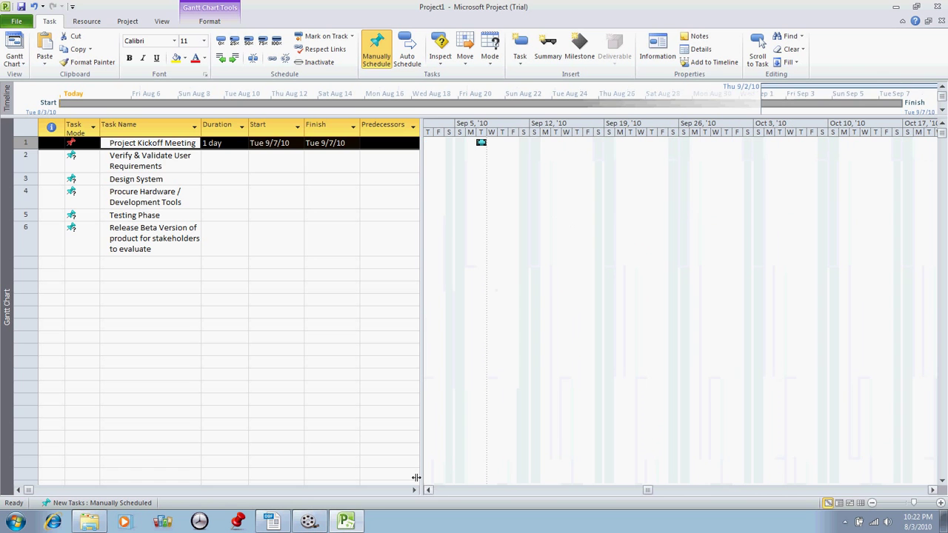
Schedule the Verify & Validate User Requirements task to start Wed 9/8/10 and finish Fri 9/10/10
click(148, 167)
double_click(148, 167)
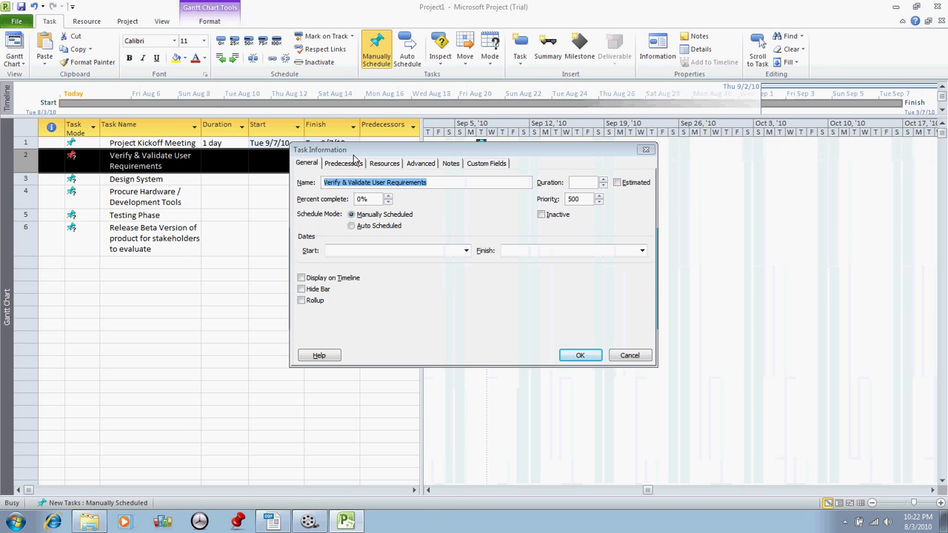
click(466, 251)
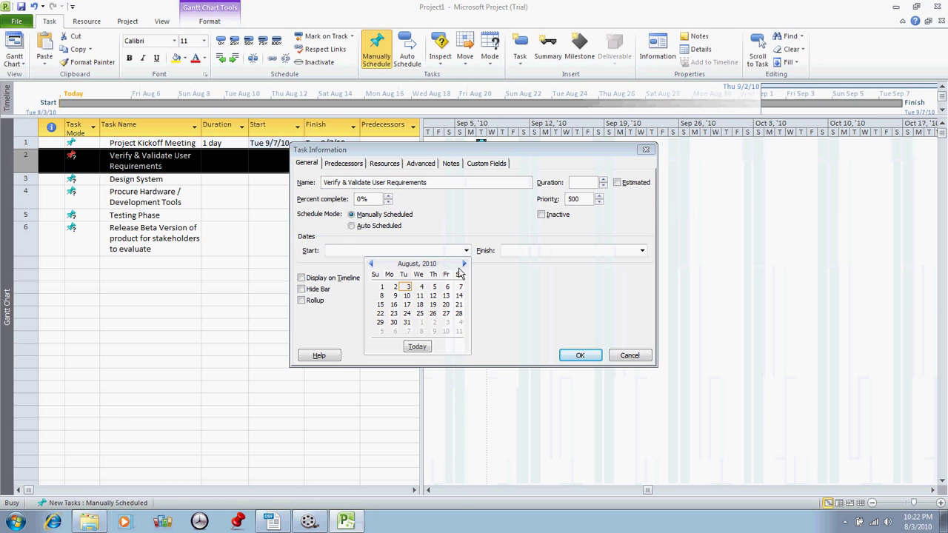
click(464, 264)
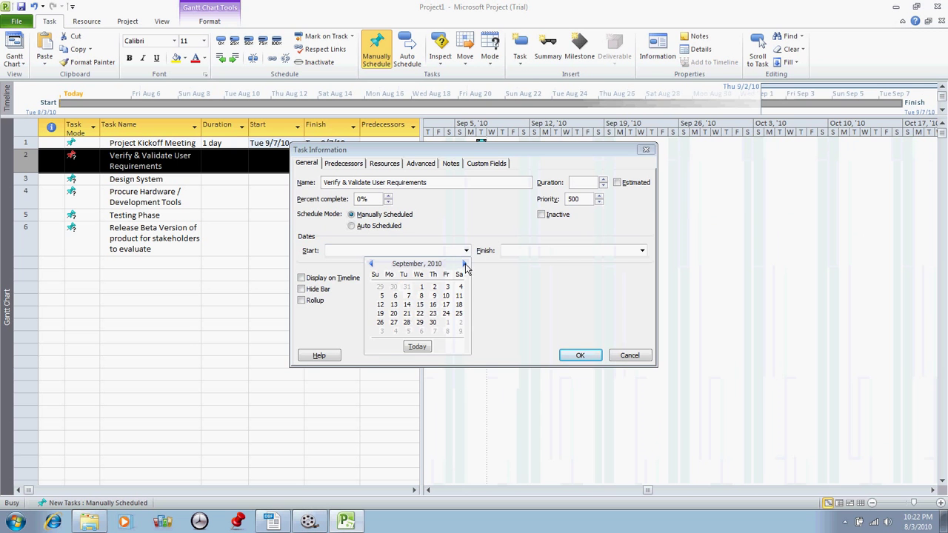
click(421, 296)
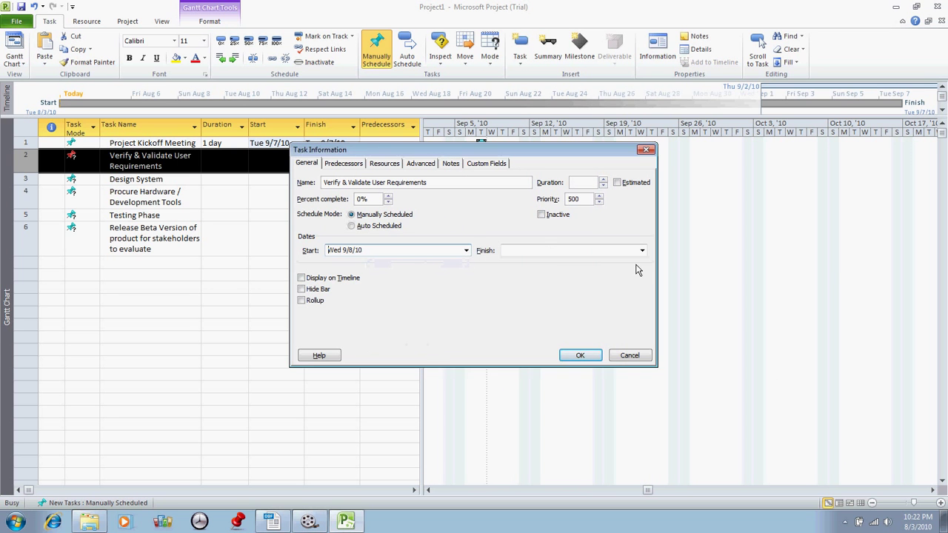
click(641, 251)
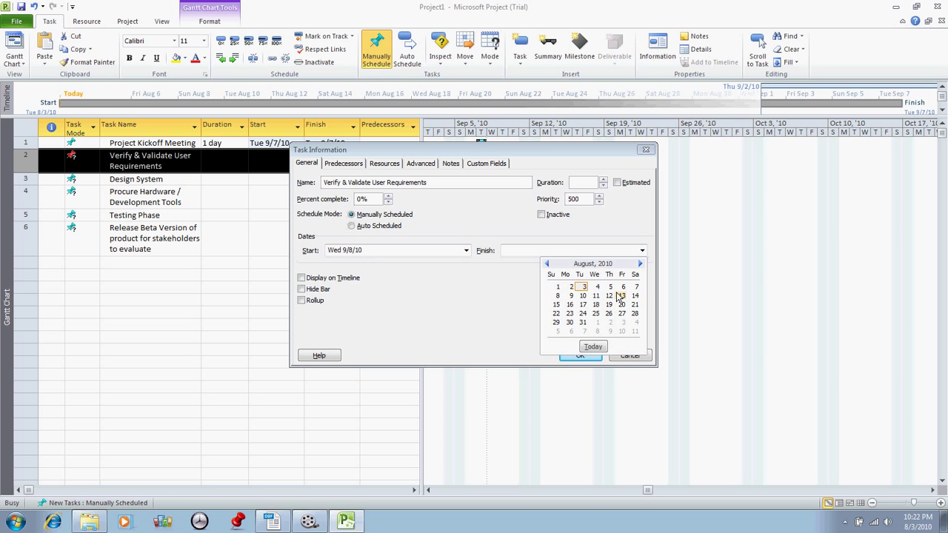
click(640, 264)
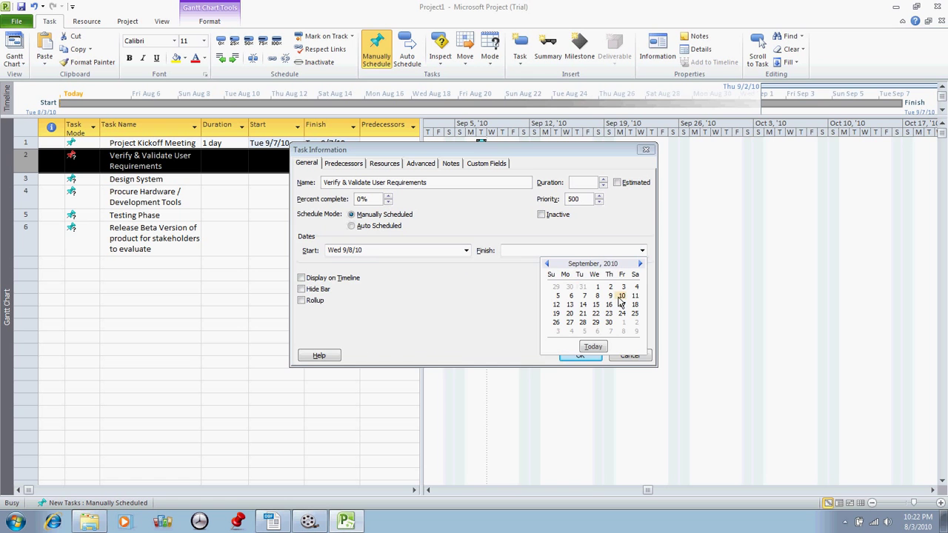
click(620, 296)
click(580, 357)
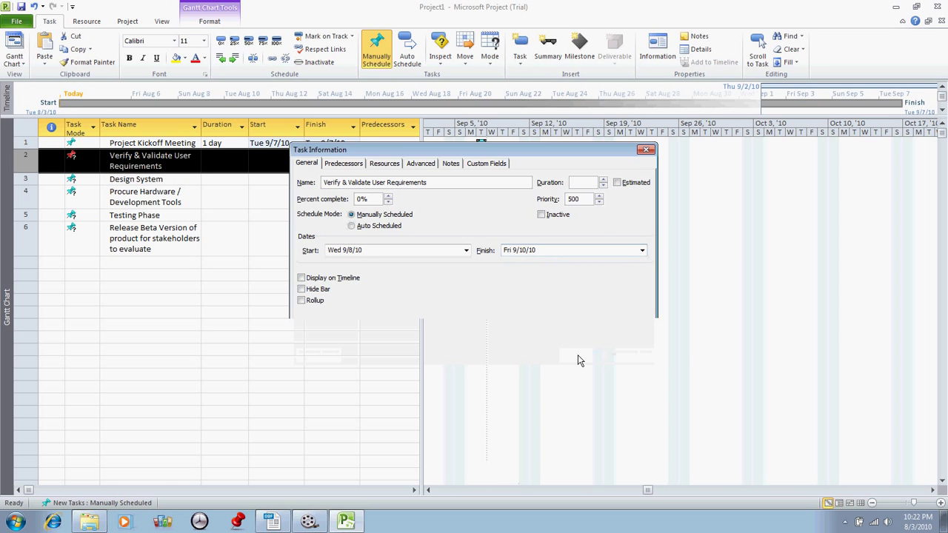
Open the task information for Design System and move the dialog clear of the scheduled tasks' dates and Gantt bars
double_click(172, 181)
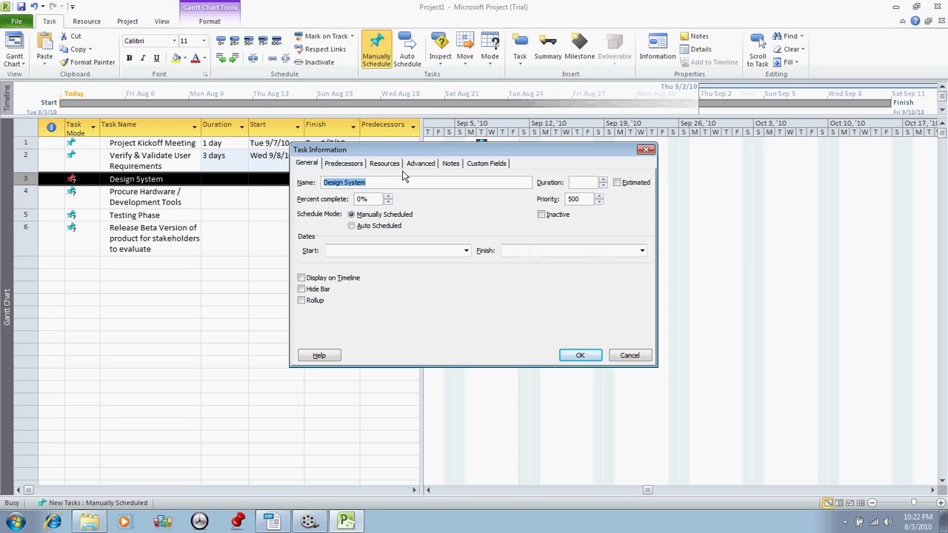
click(350, 166)
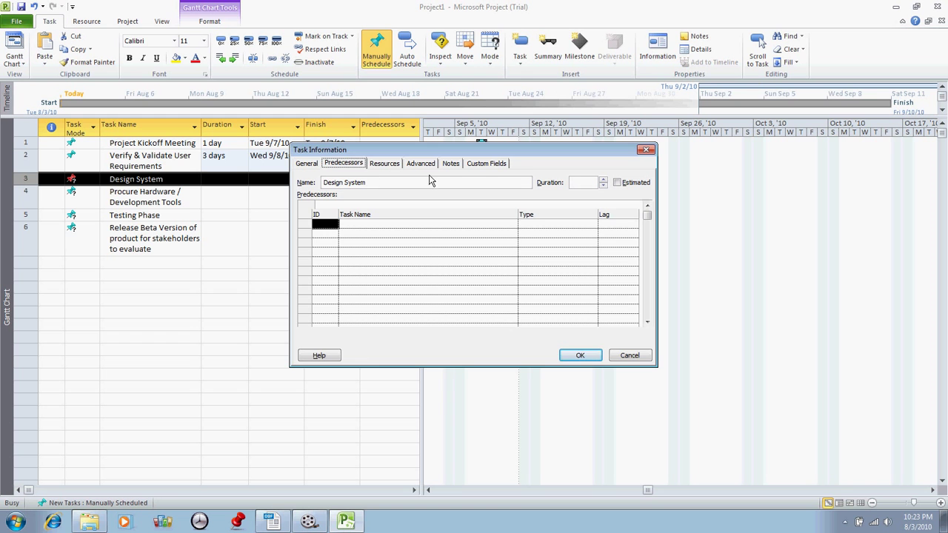
click(306, 163)
click(466, 251)
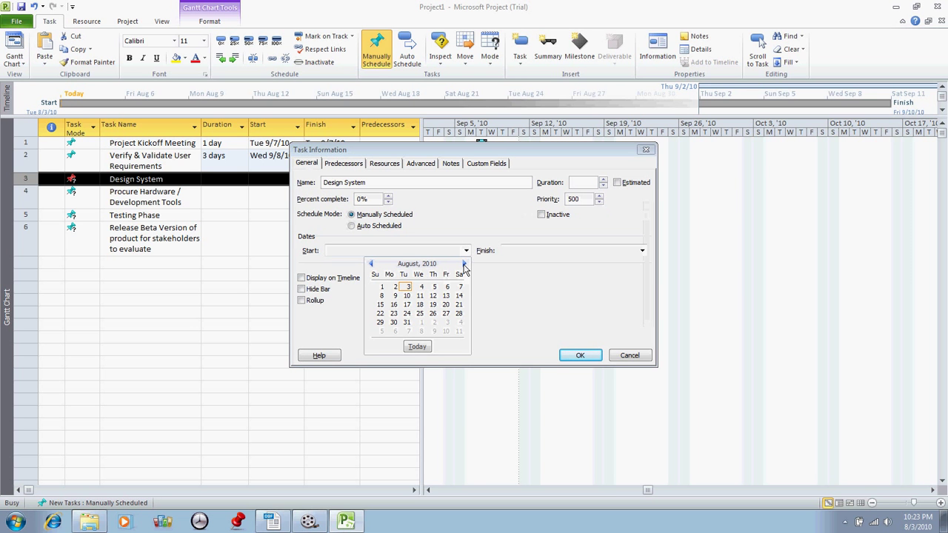
click(463, 264)
click(419, 153)
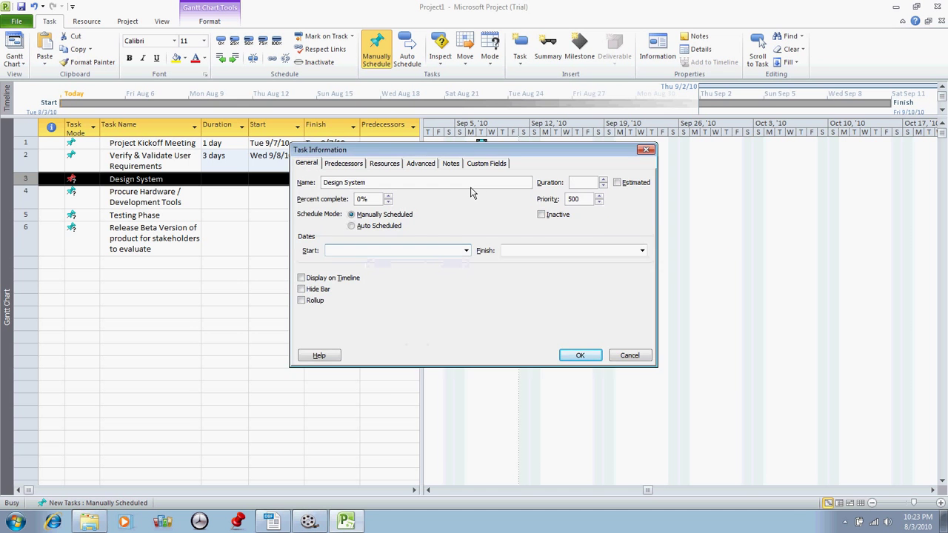
drag(471, 192, 461, 230)
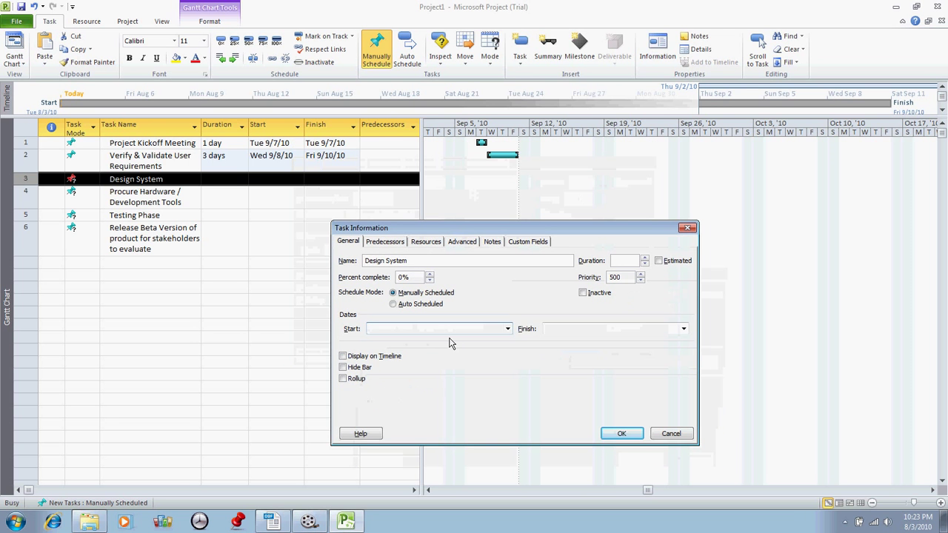
Schedule the Design System task to start Mon 9/13/10 and finish Fri 9/17/10
click(507, 329)
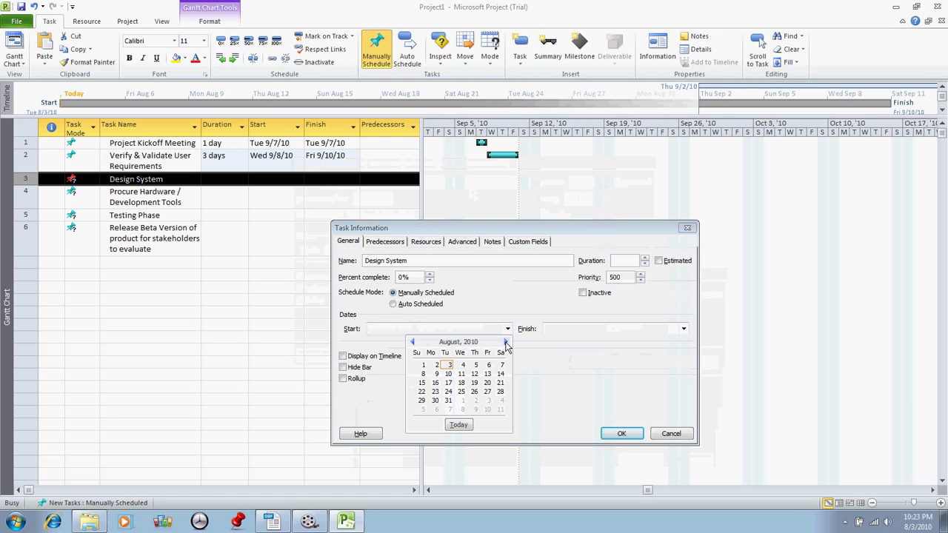
click(506, 343)
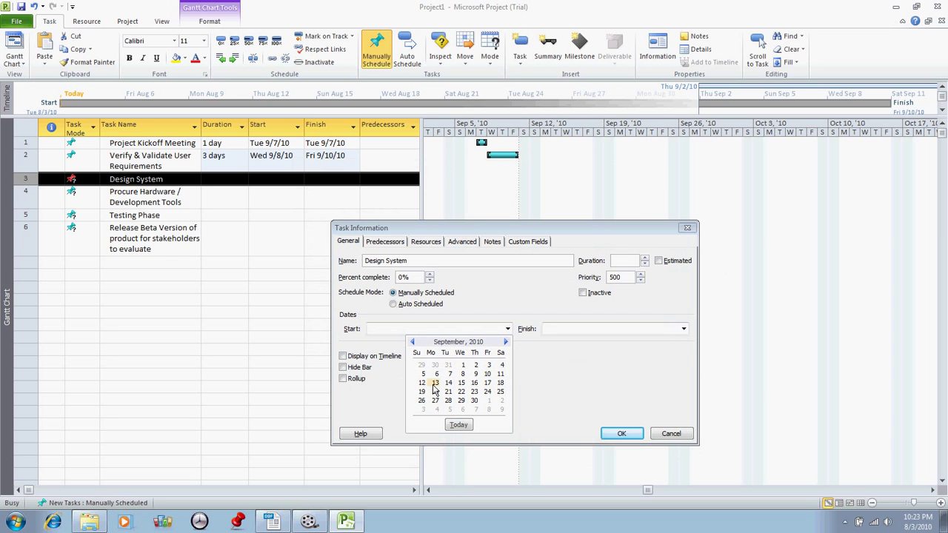
click(434, 384)
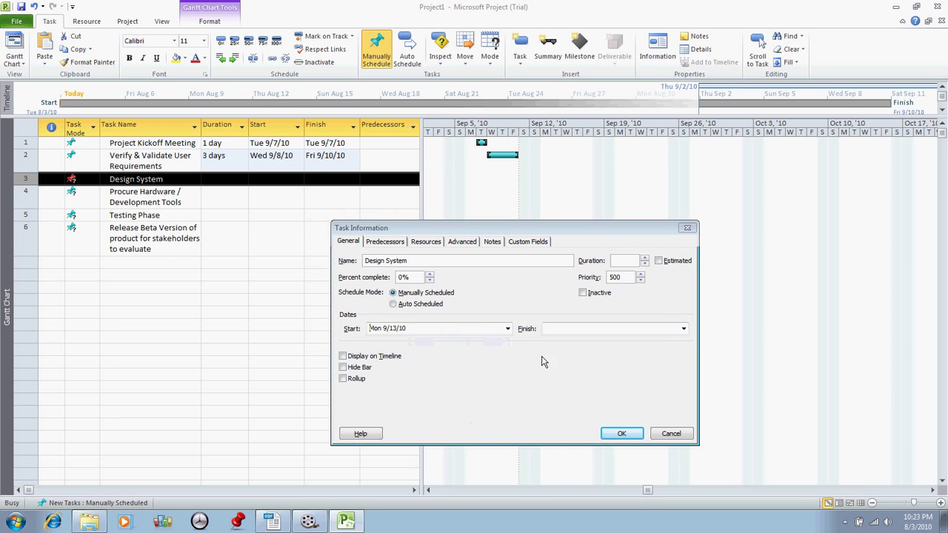
click(683, 330)
click(682, 342)
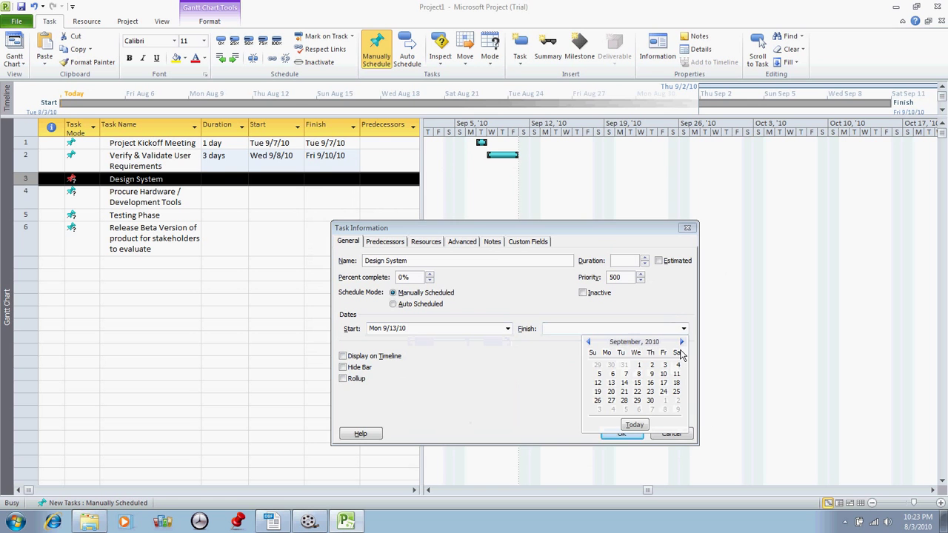
click(663, 383)
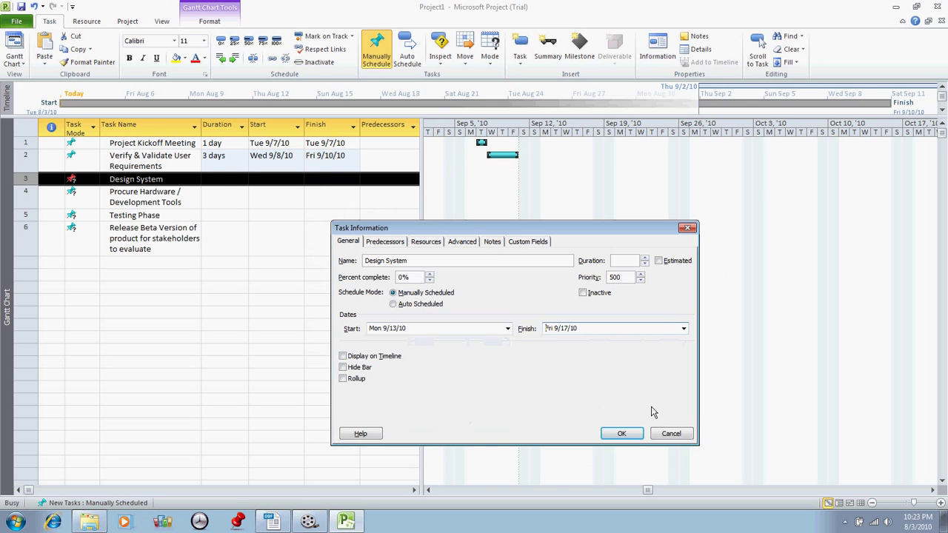
click(622, 434)
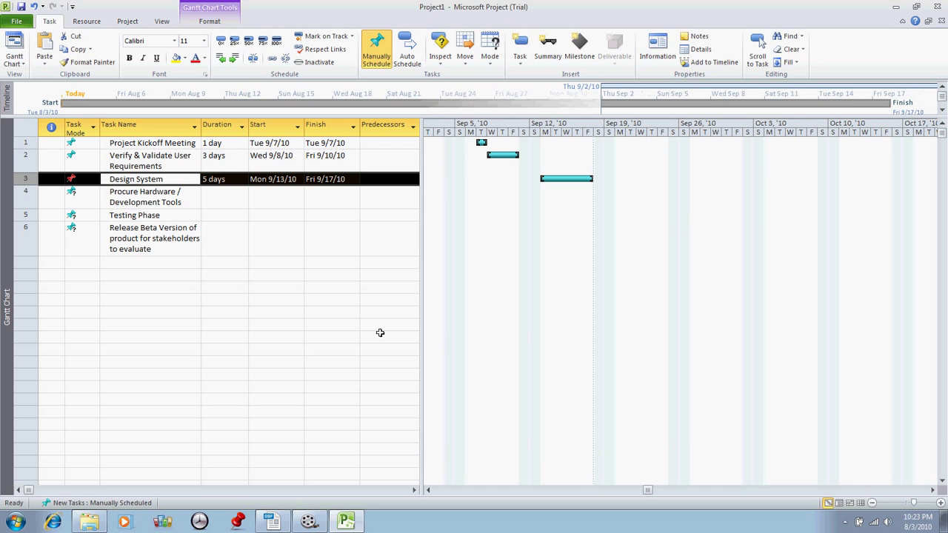
Open the task information for Procure Hardware / Development Tools and move the dialog below the Design System row
double_click(177, 204)
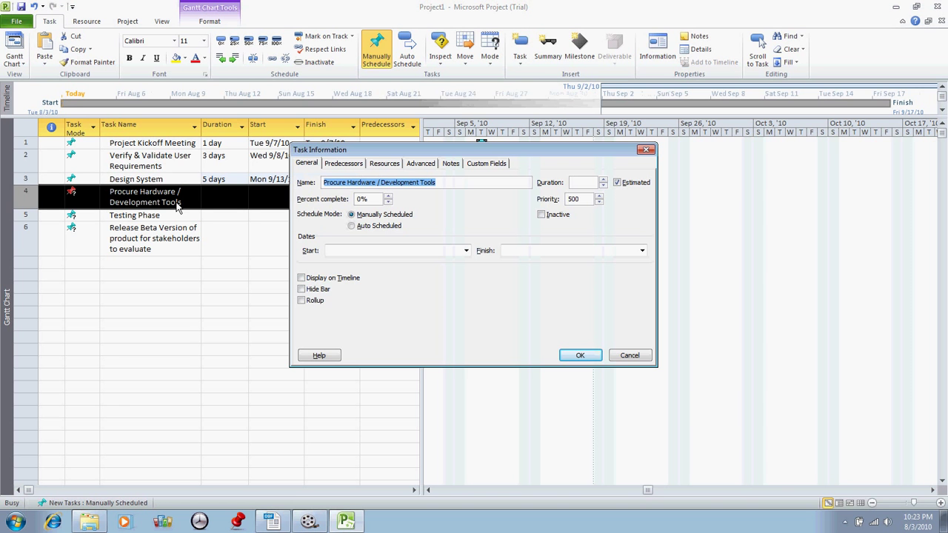
click(384, 164)
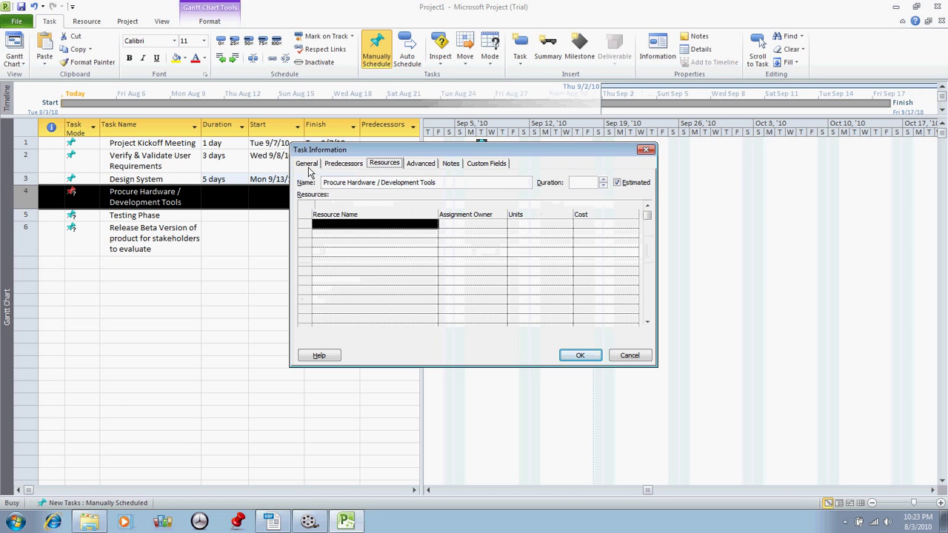
click(307, 166)
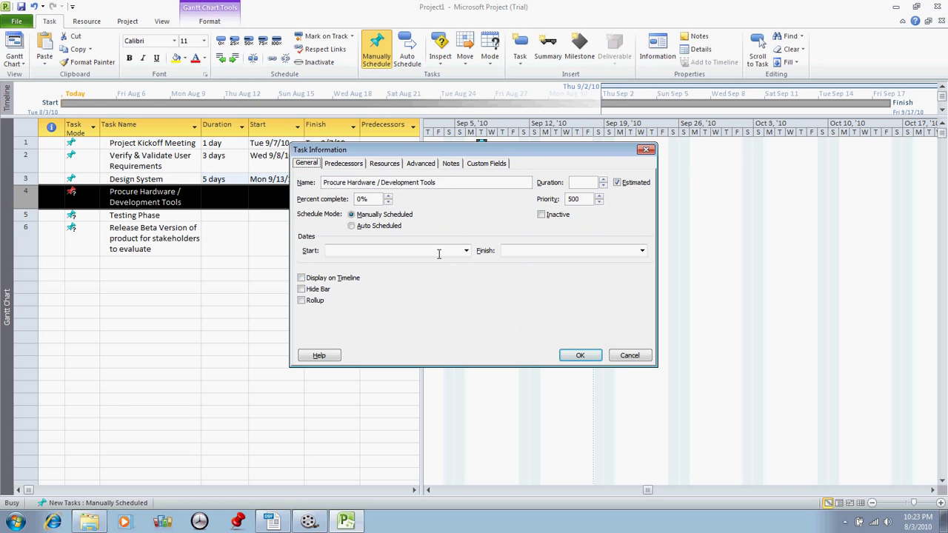
click(466, 250)
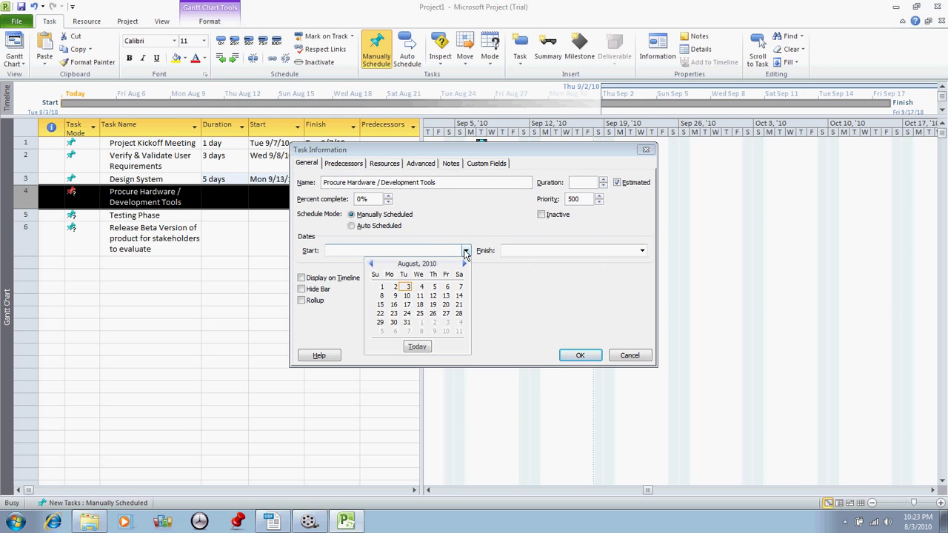
click(465, 264)
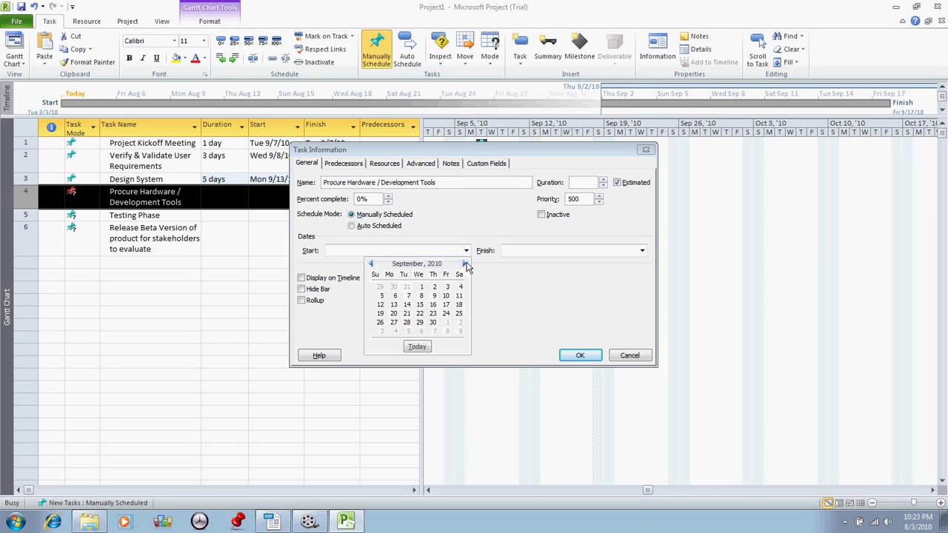
click(414, 150)
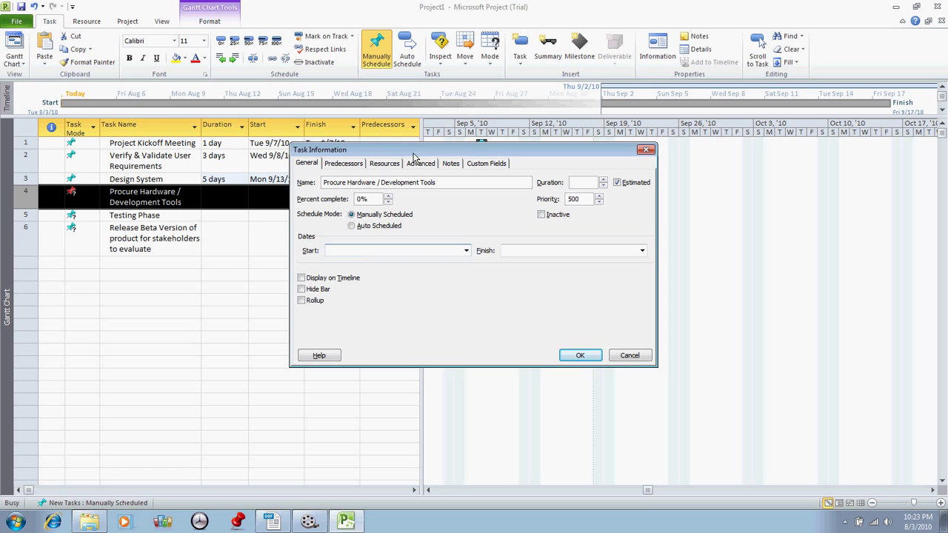
drag(412, 153, 396, 199)
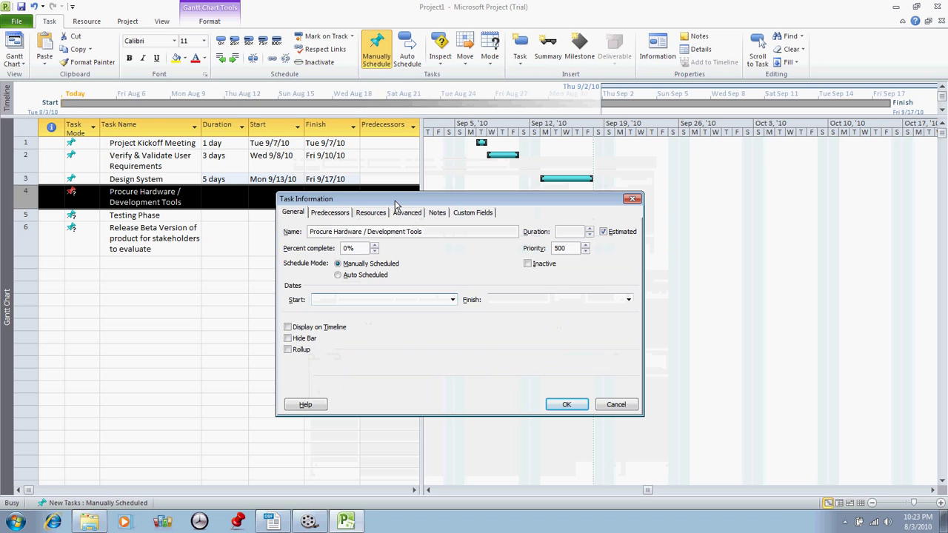
Schedule the Procure Hardware / Development Tools task to start Mon 9/13/10 and finish Fri 9/17/10
click(326, 213)
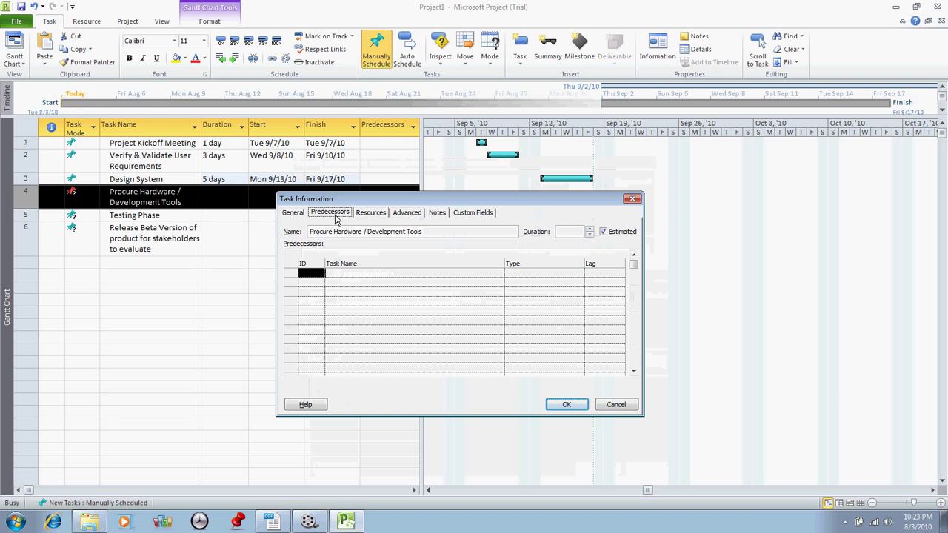
click(293, 213)
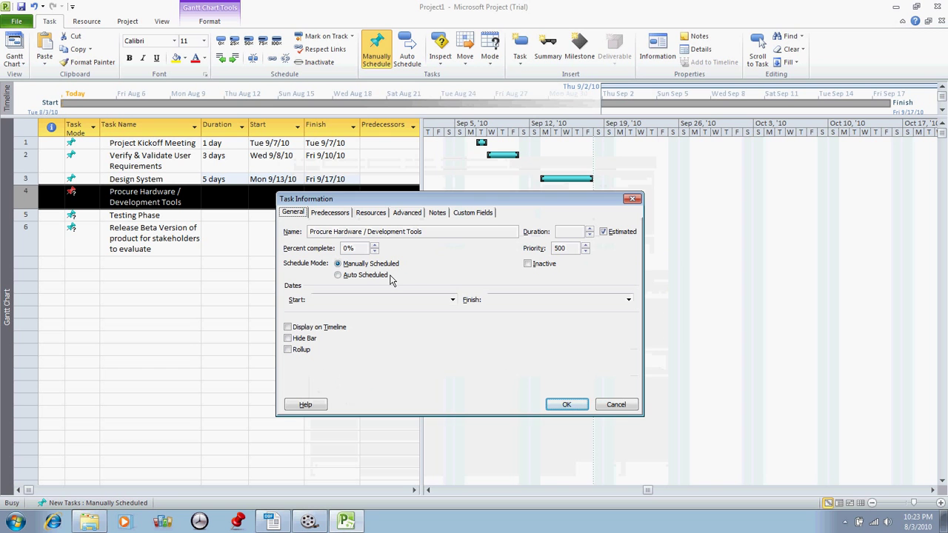
click(452, 299)
click(451, 314)
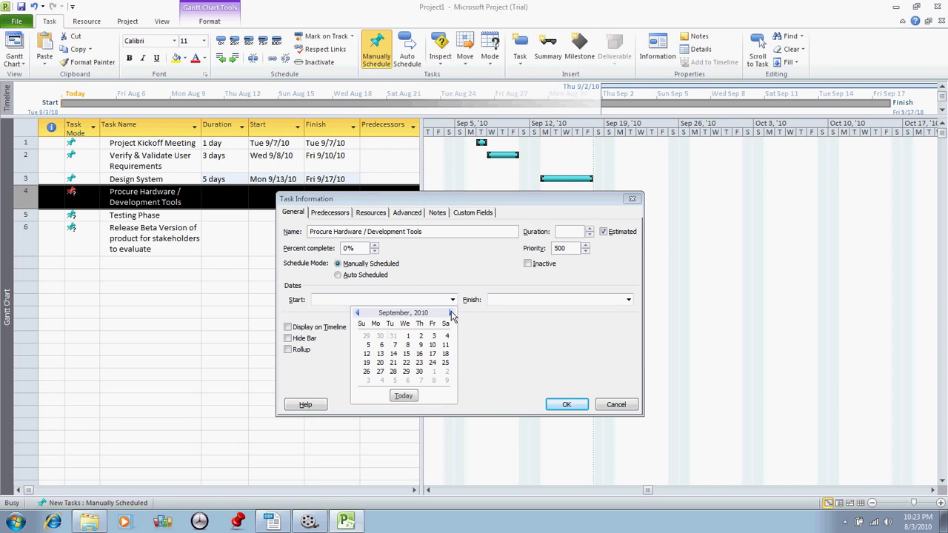
click(381, 354)
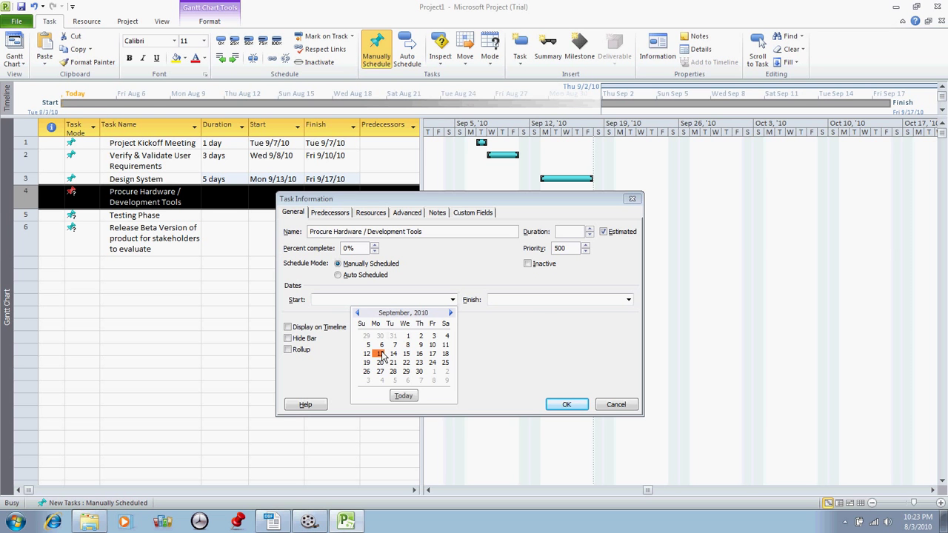
click(632, 299)
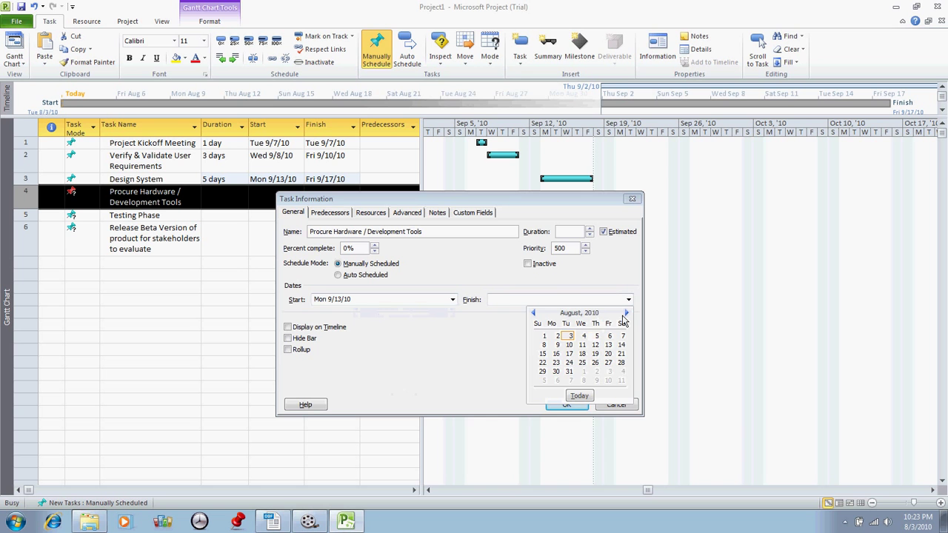
click(626, 313)
click(608, 353)
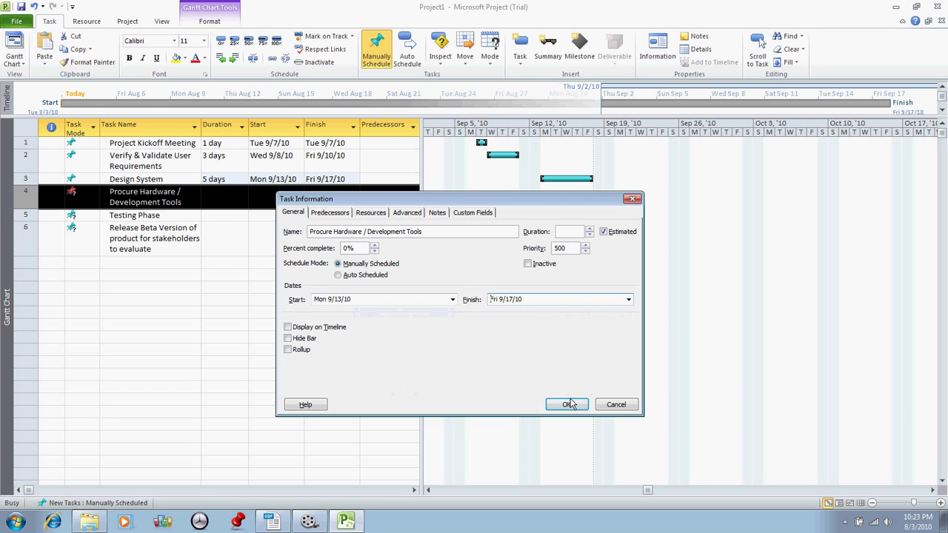
click(568, 404)
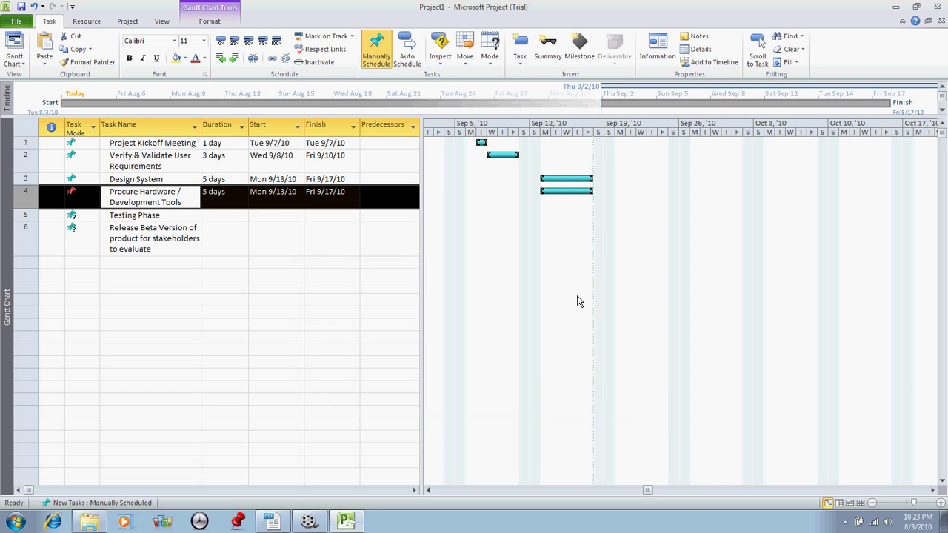
Set the Testing Phase task's start date to Mon 9/27/10 in its task information
click(209, 216)
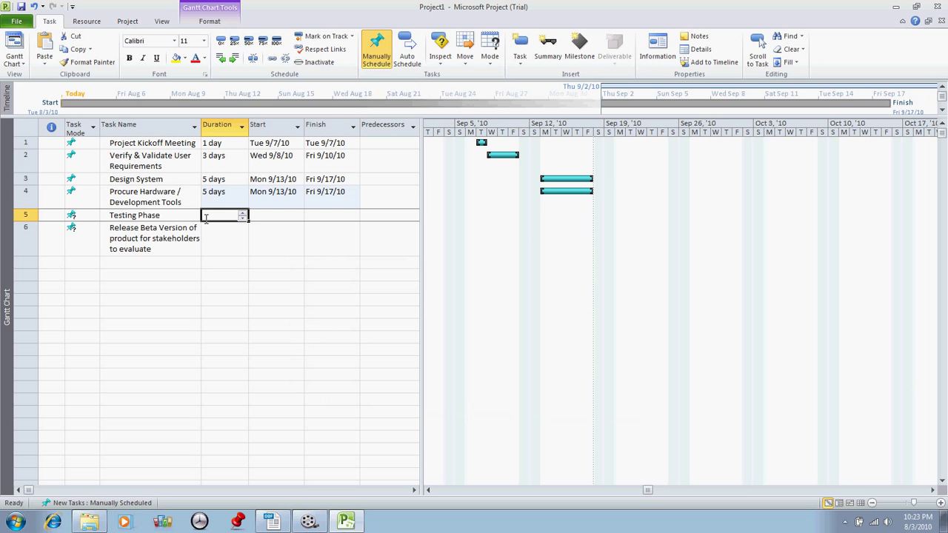
double_click(181, 216)
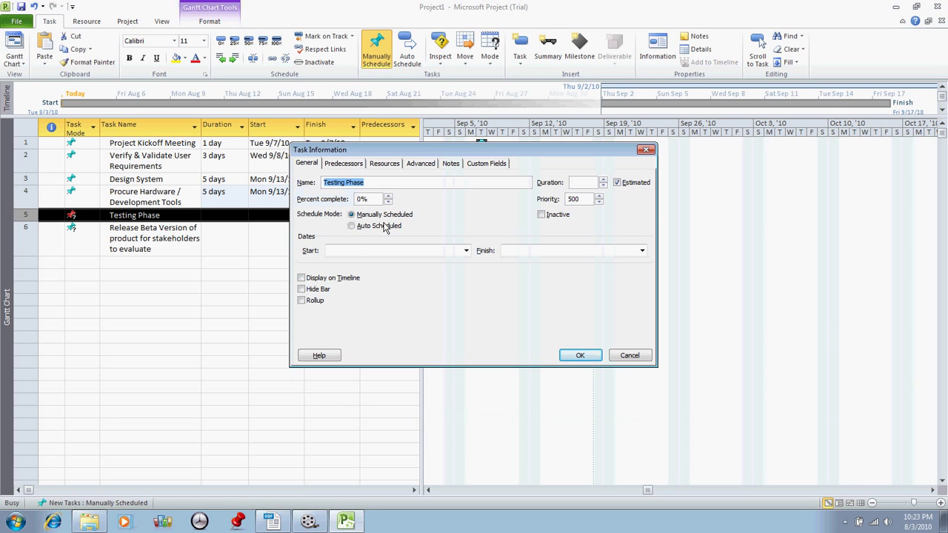
click(344, 164)
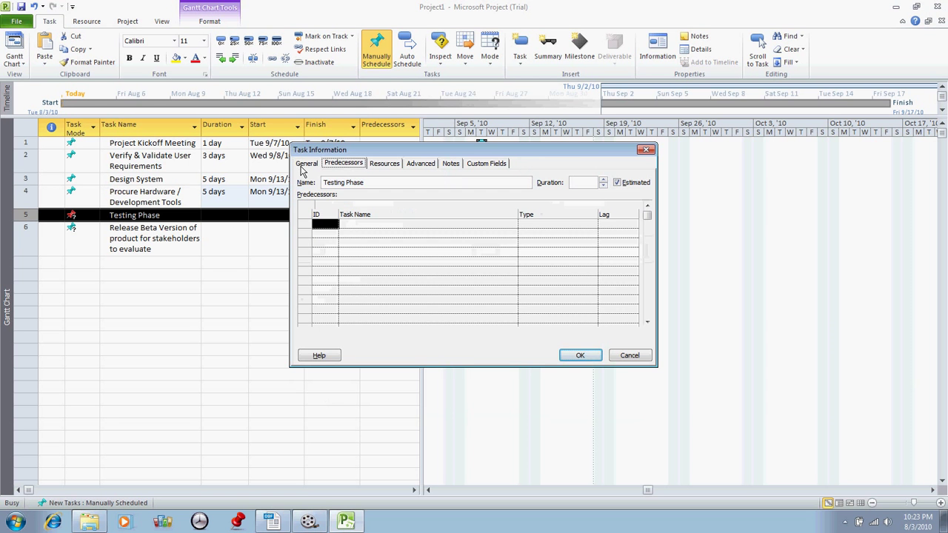
click(306, 164)
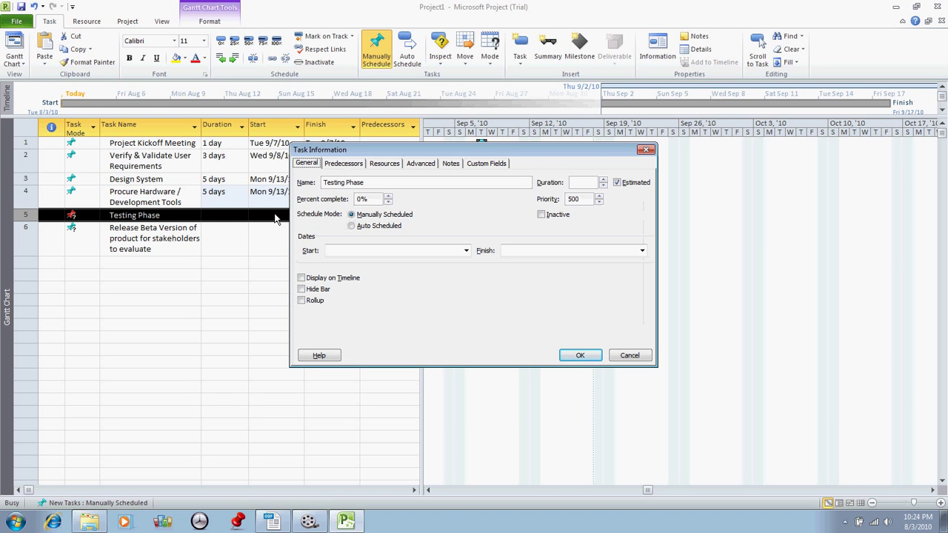
click(466, 250)
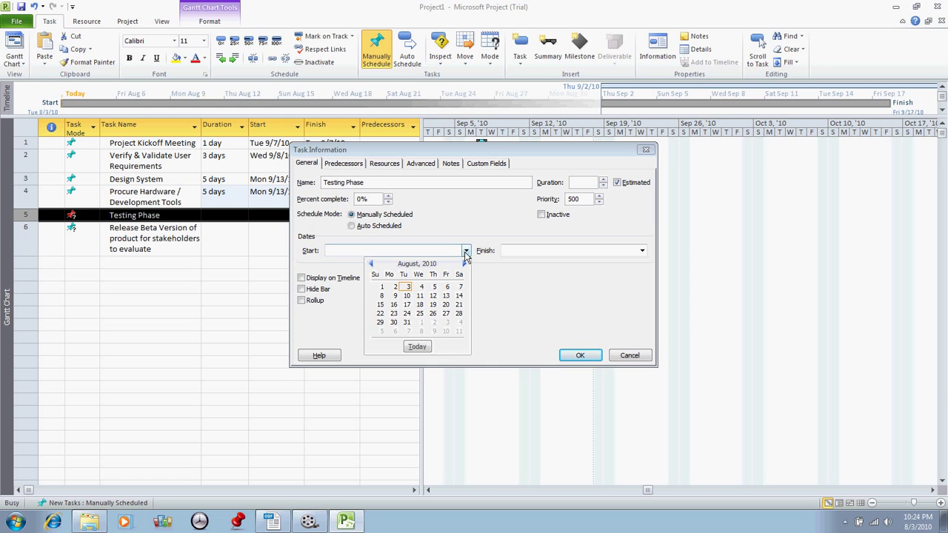
click(464, 263)
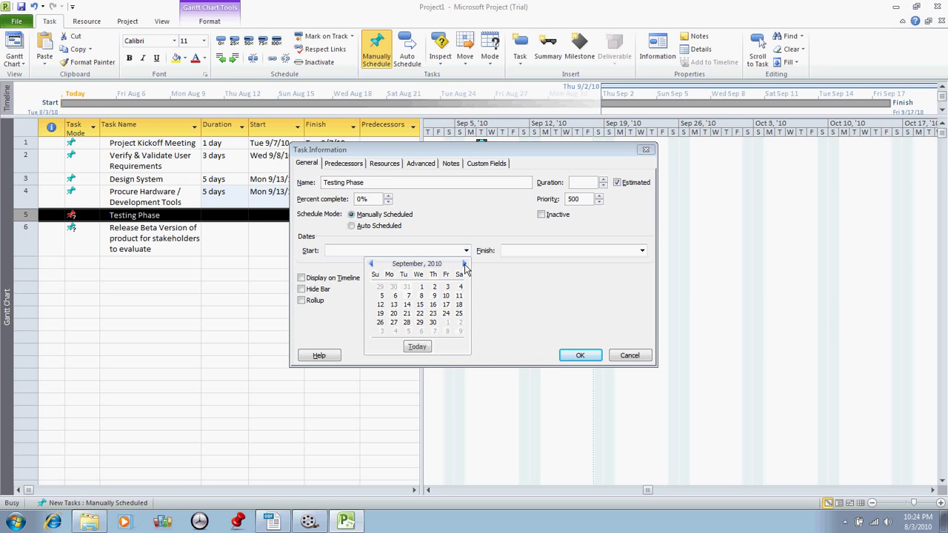
click(465, 264)
click(371, 264)
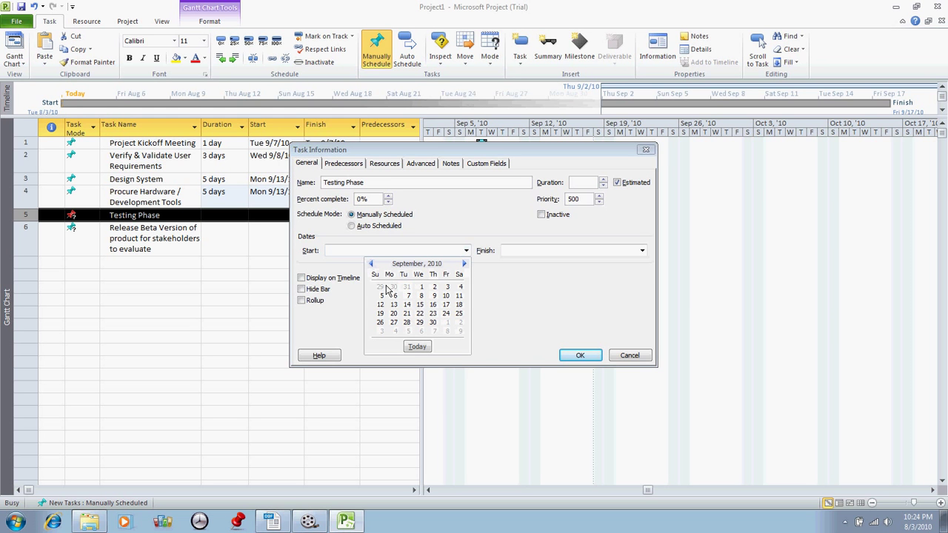
click(394, 323)
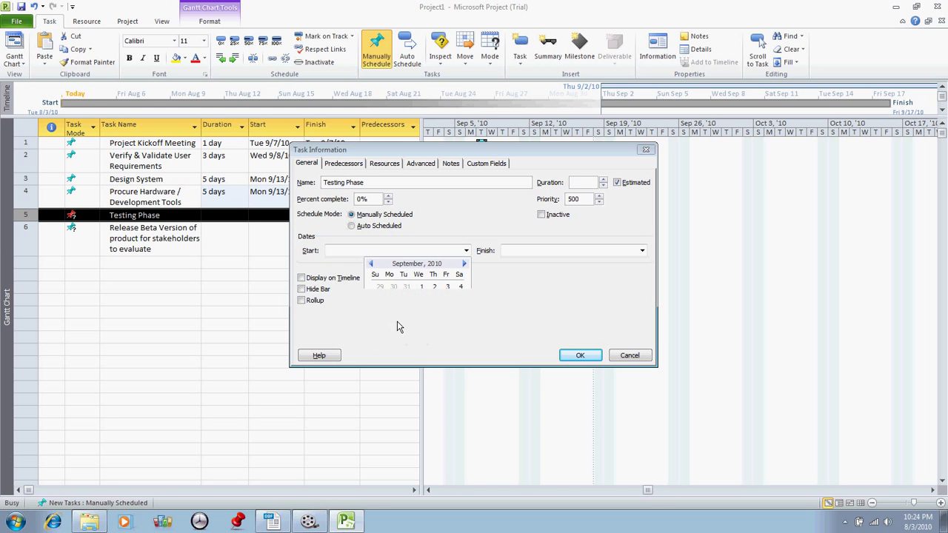
Set the Testing Phase task's finish date to Fri 10/1/10 and apply the schedule
click(642, 252)
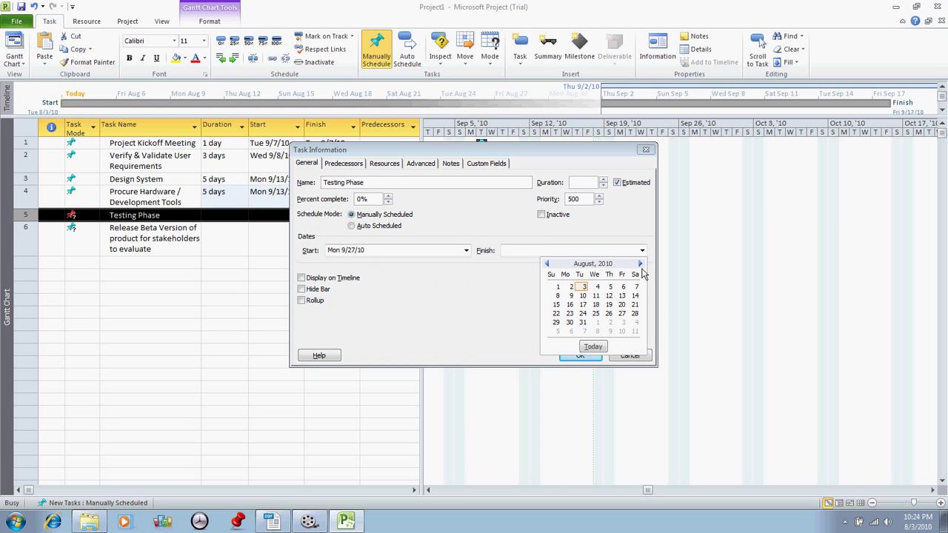
click(640, 264)
click(621, 313)
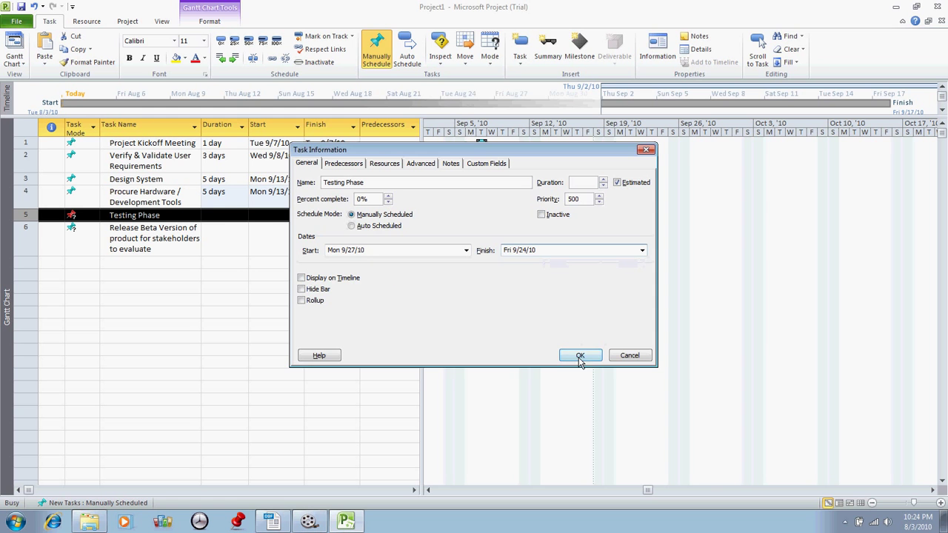
click(642, 250)
click(620, 322)
click(578, 355)
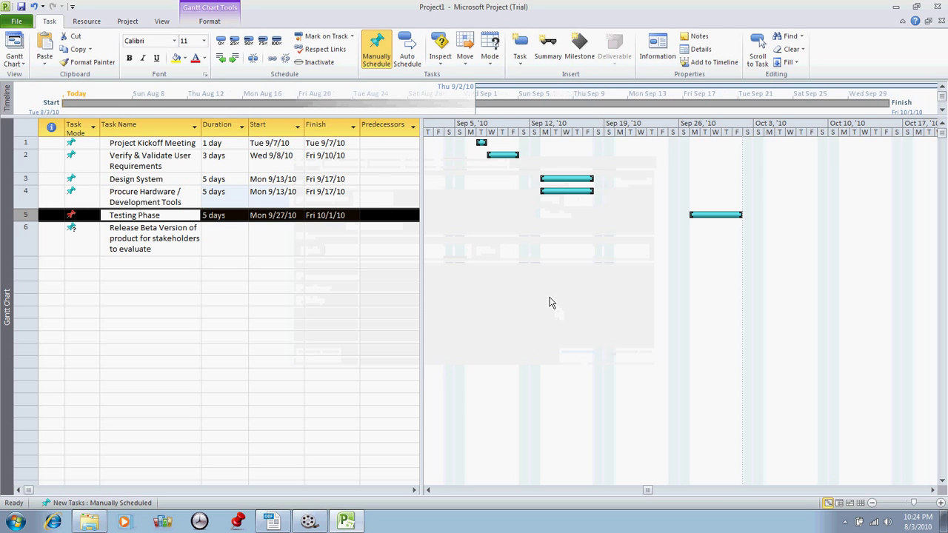
Extend the Design System bar on the Gantt chart to 10 days, finishing Sat 9/25/10
click(592, 190)
drag(594, 191, 668, 177)
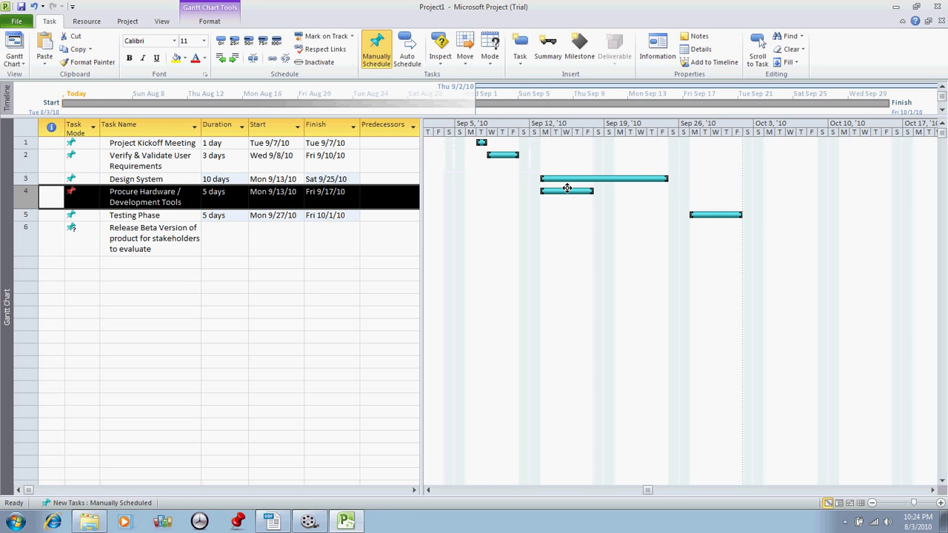
click(224, 251)
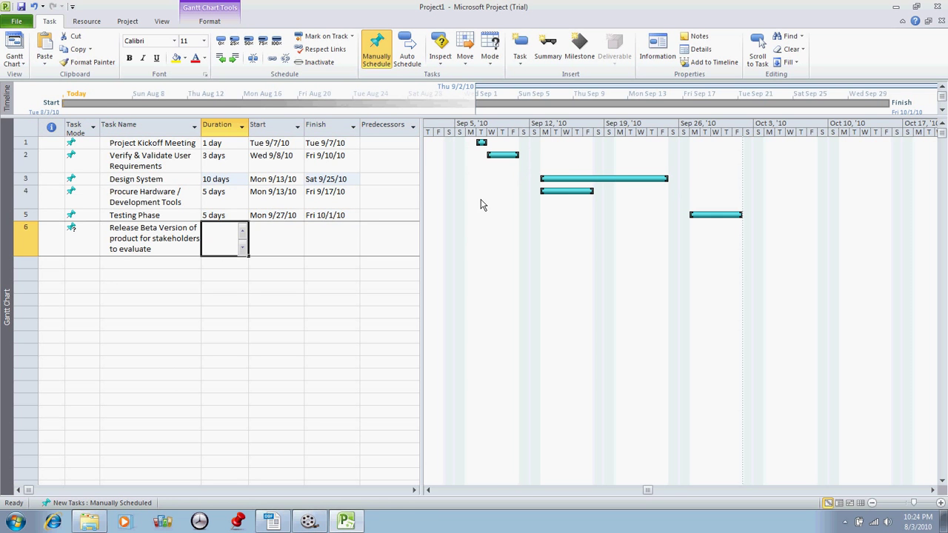
Try to shift the start of the Procure Hardware / Development Tools bar on the Gantt chart, undoing each attempt
click(543, 191)
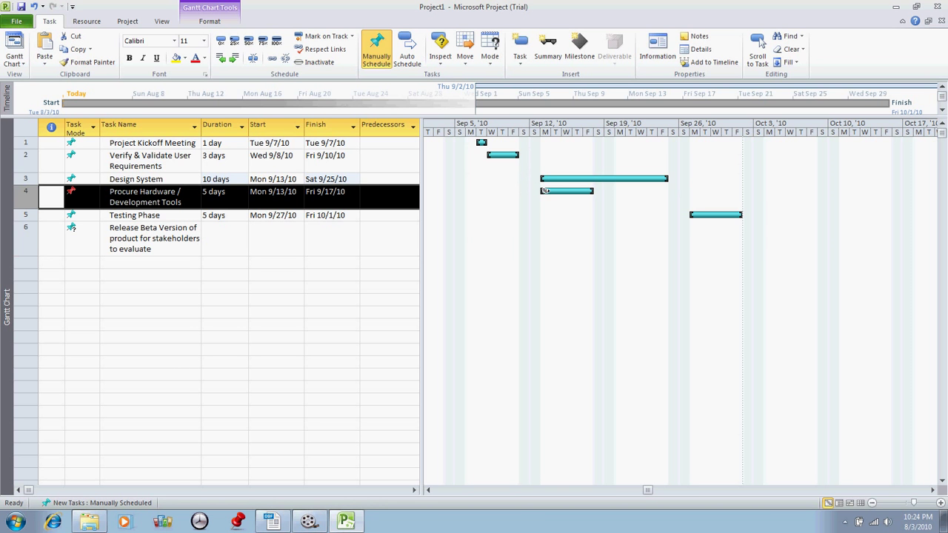
drag(543, 191, 557, 191)
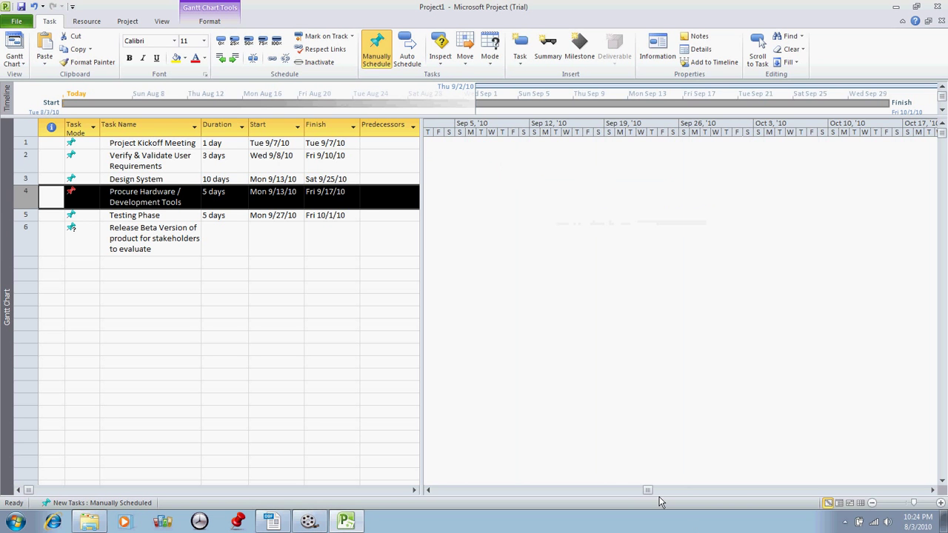
click(34, 8)
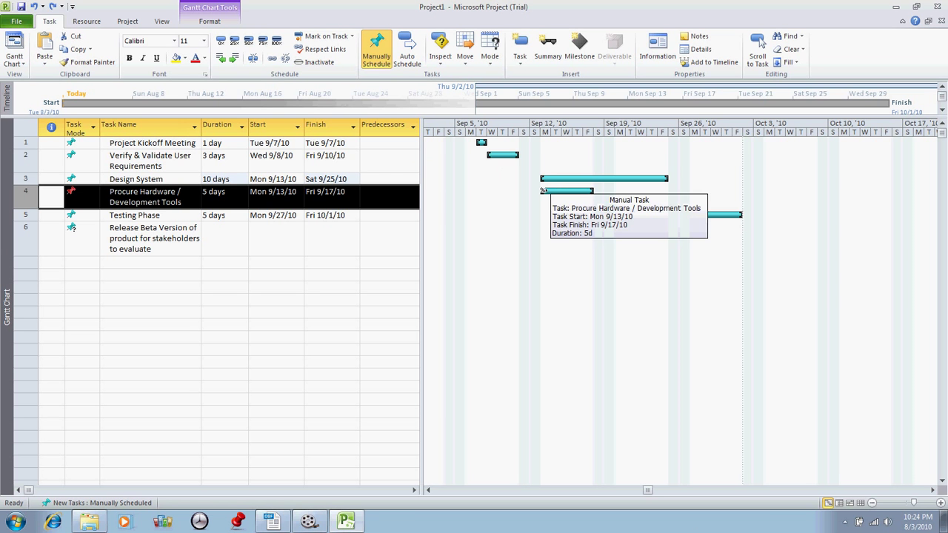
drag(543, 190, 554, 191)
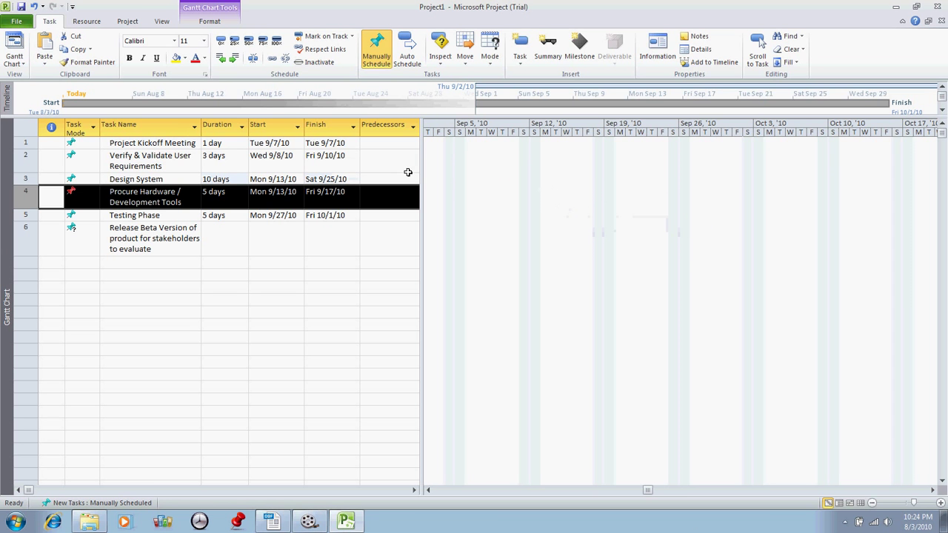
click(34, 9)
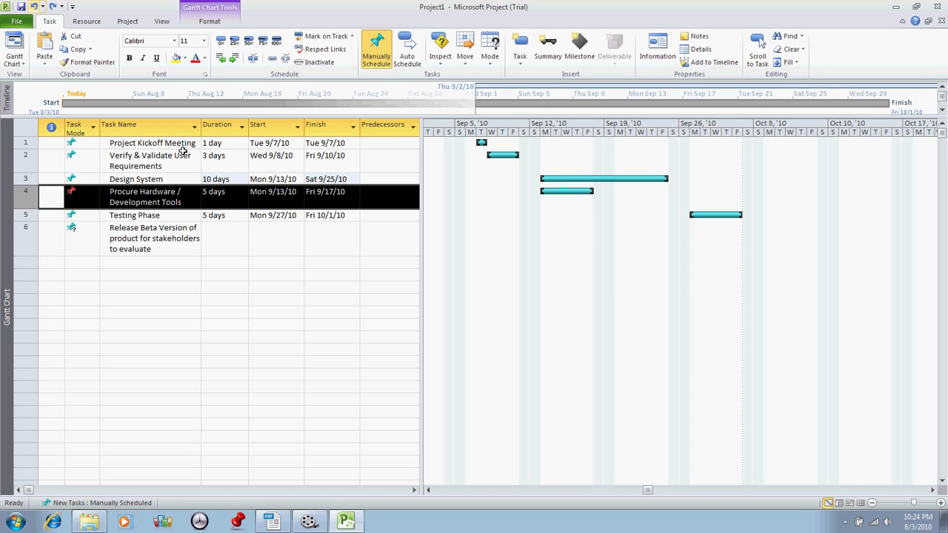
Set the Procure Hardware / Development Tools task's start date to Tue 9/14/10 in its task information
click(272, 200)
double_click(272, 199)
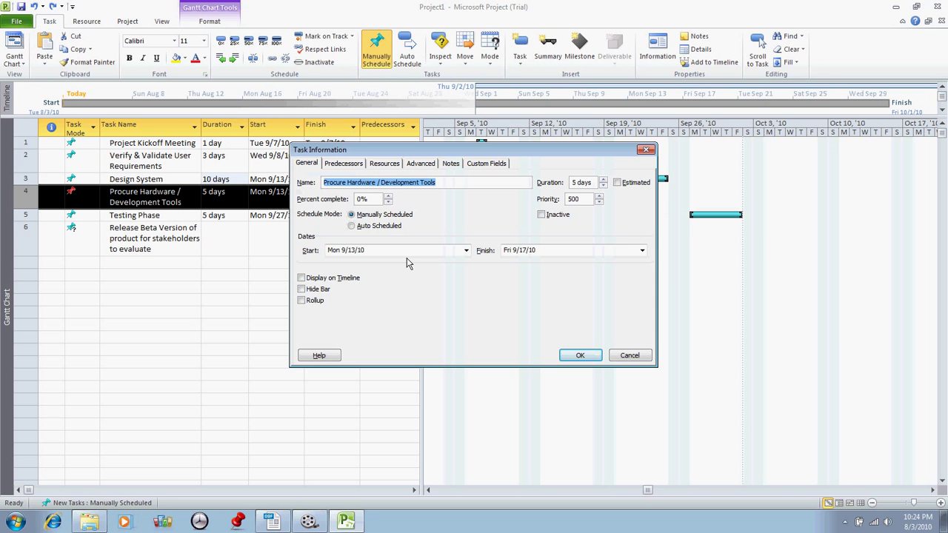
click(465, 250)
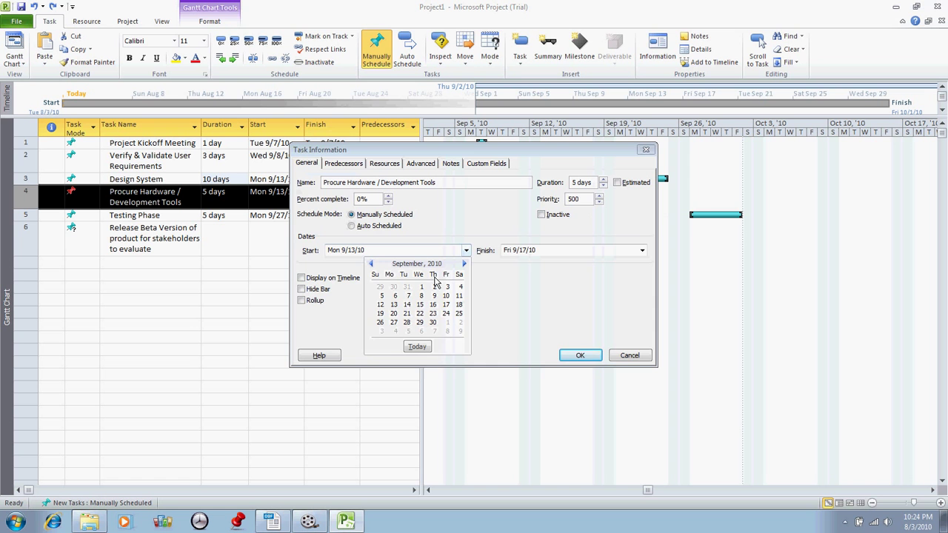
click(406, 304)
click(582, 356)
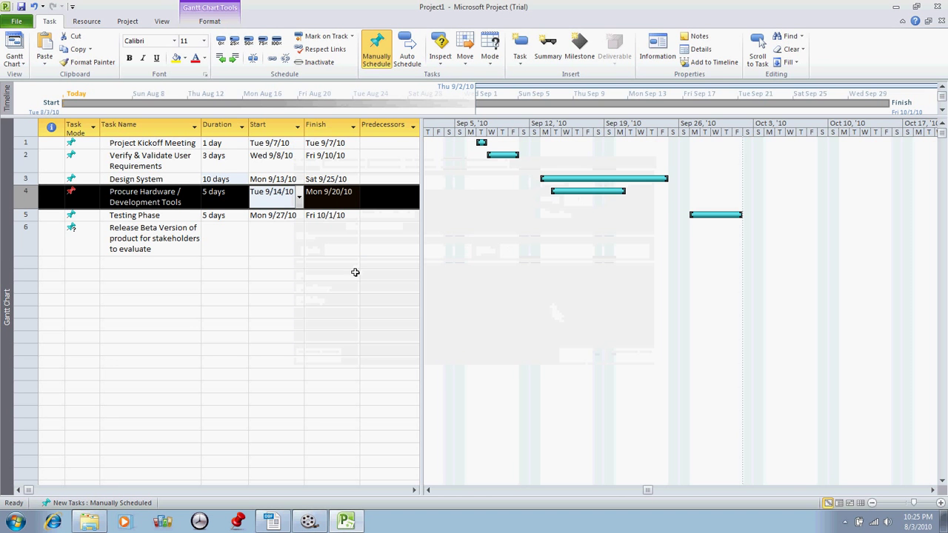
Schedule the task for releasing the beta version to stakeholders to start Mon 10/4/10 and finish Fri 10/8/10
double_click(175, 239)
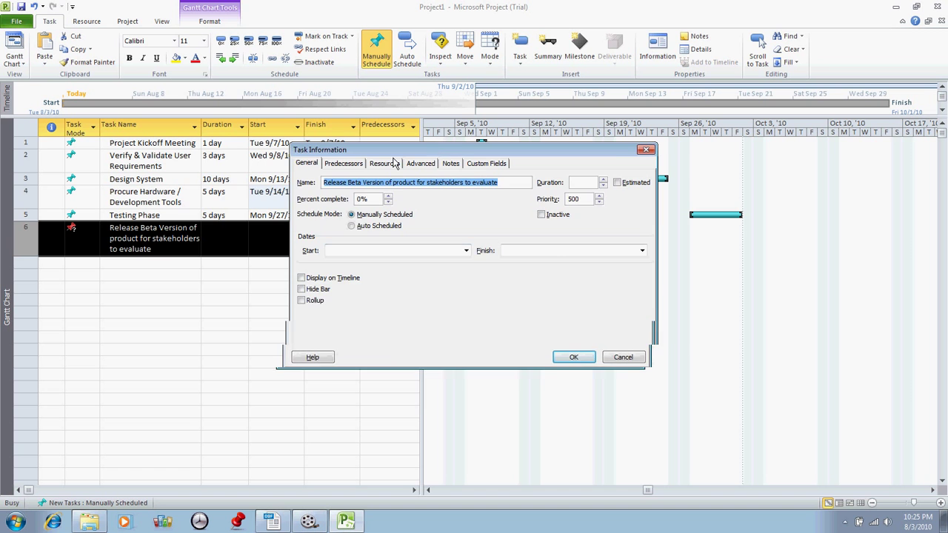
drag(392, 152, 290, 189)
click(363, 288)
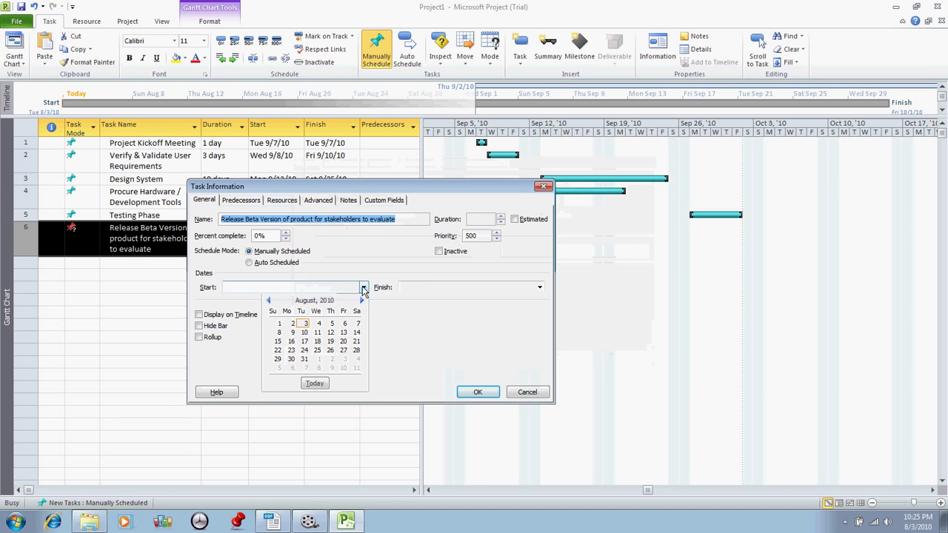
click(362, 300)
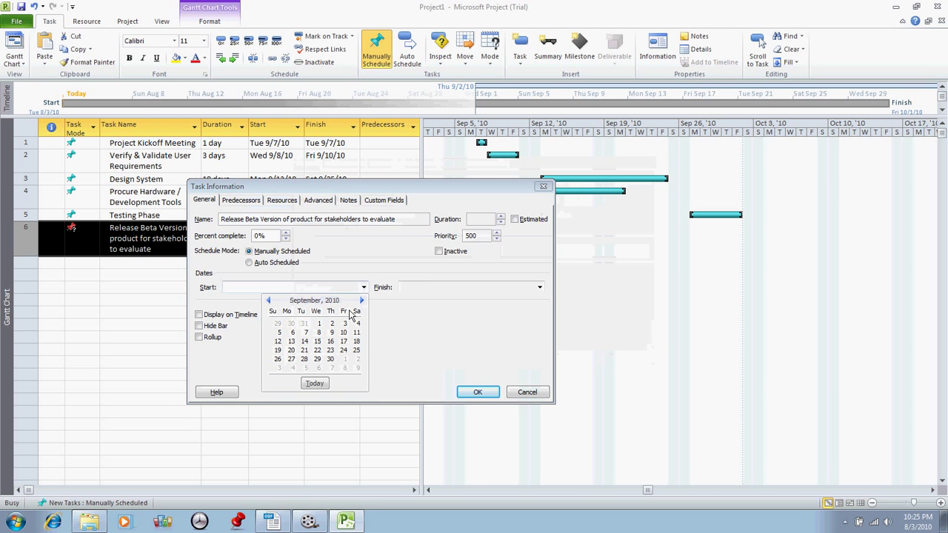
click(344, 361)
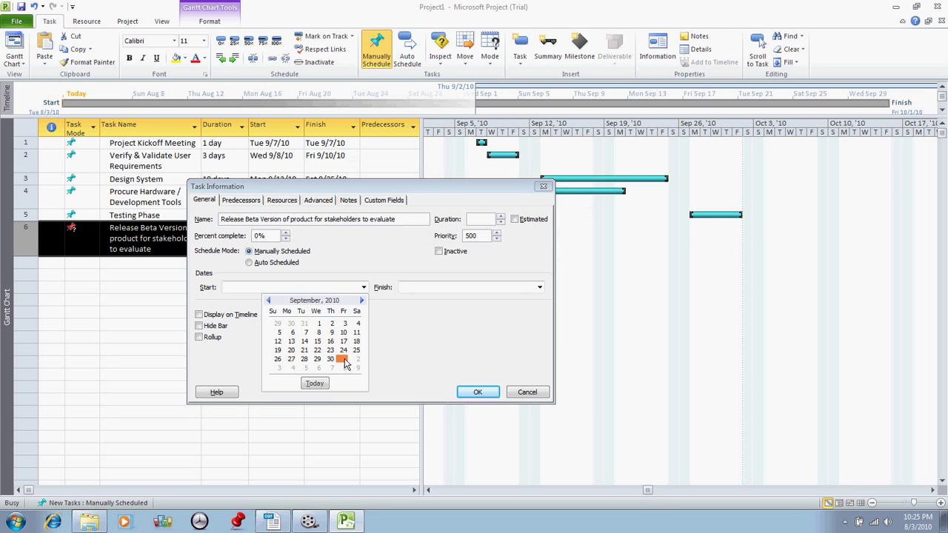
click(293, 368)
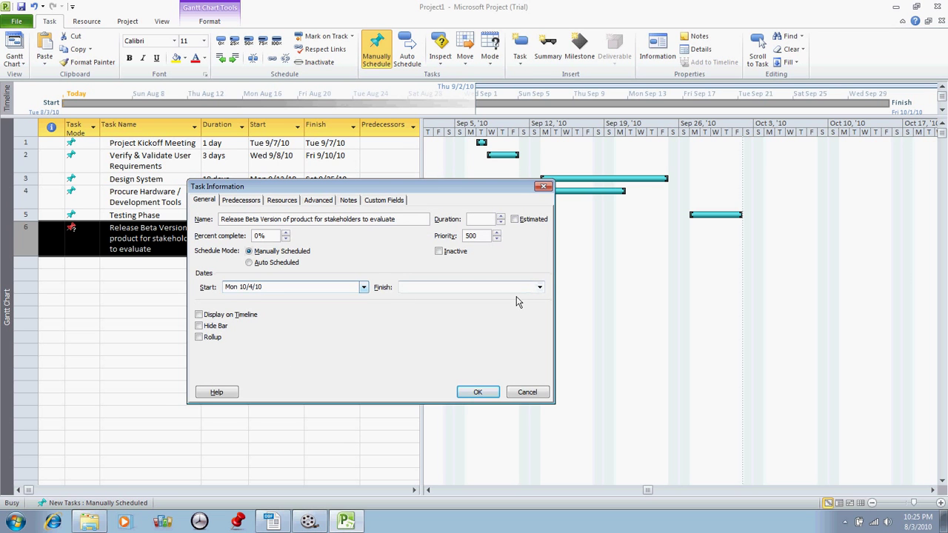
click(539, 287)
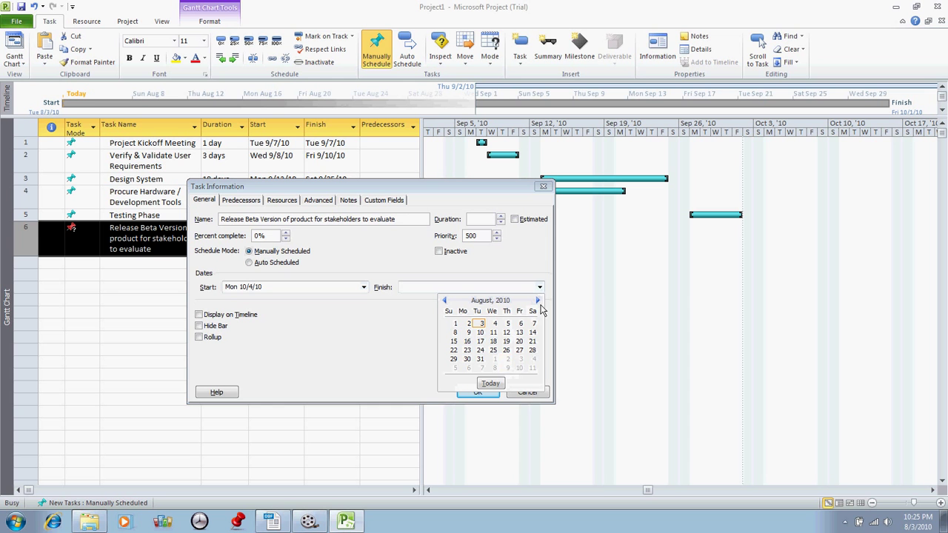
click(538, 300)
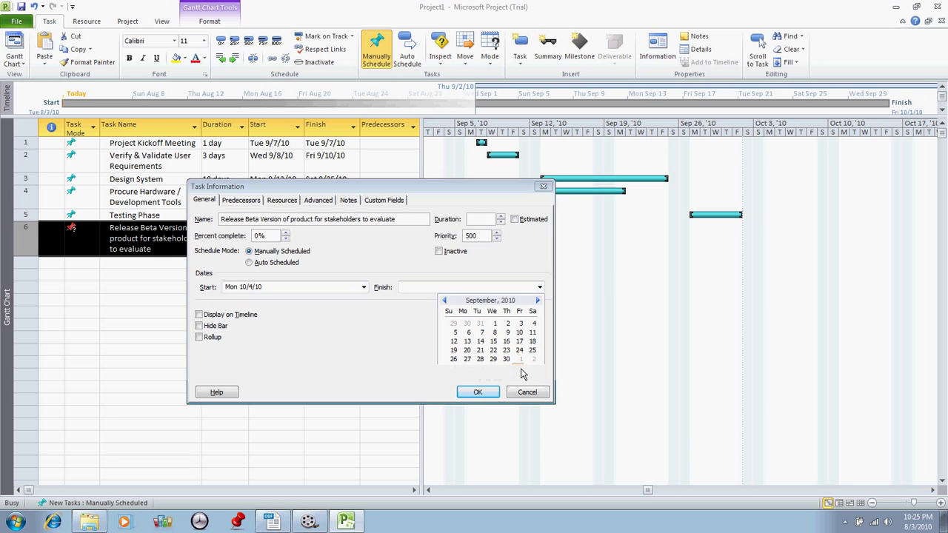
click(521, 370)
click(478, 391)
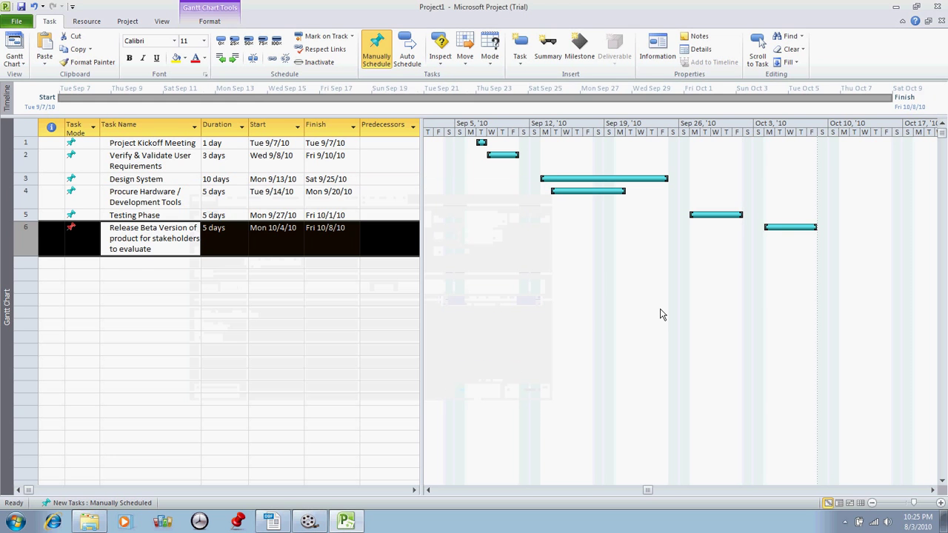
Insert two new milestones between the Testing Phase task and the beta release task
click(578, 50)
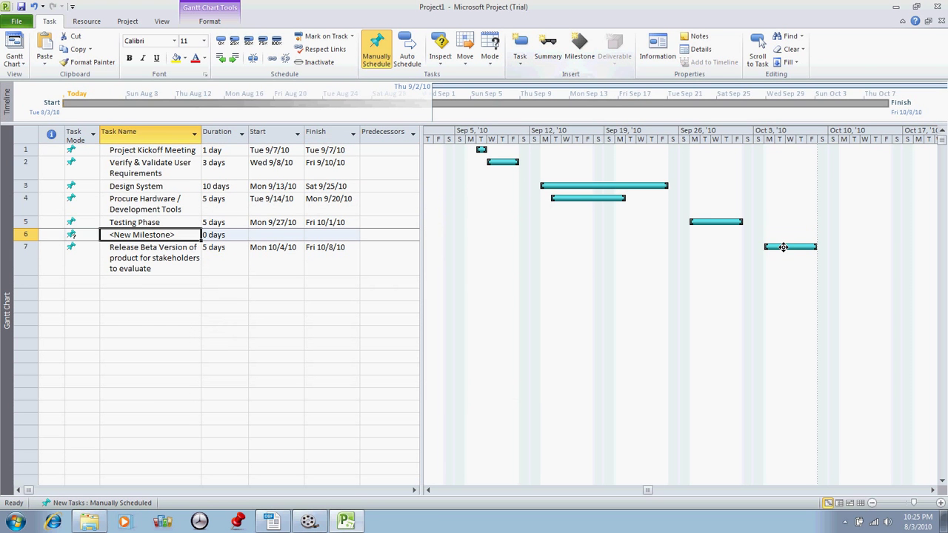
click(789, 246)
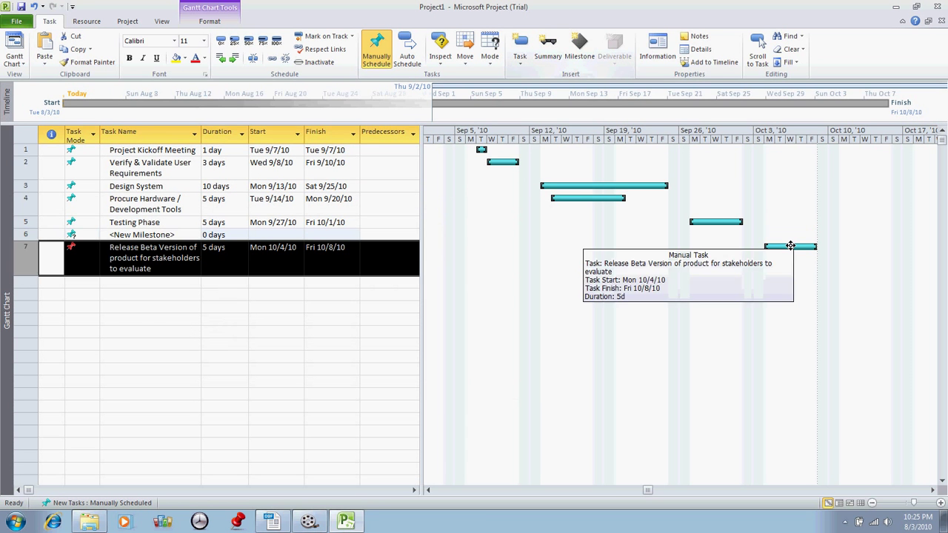
click(580, 46)
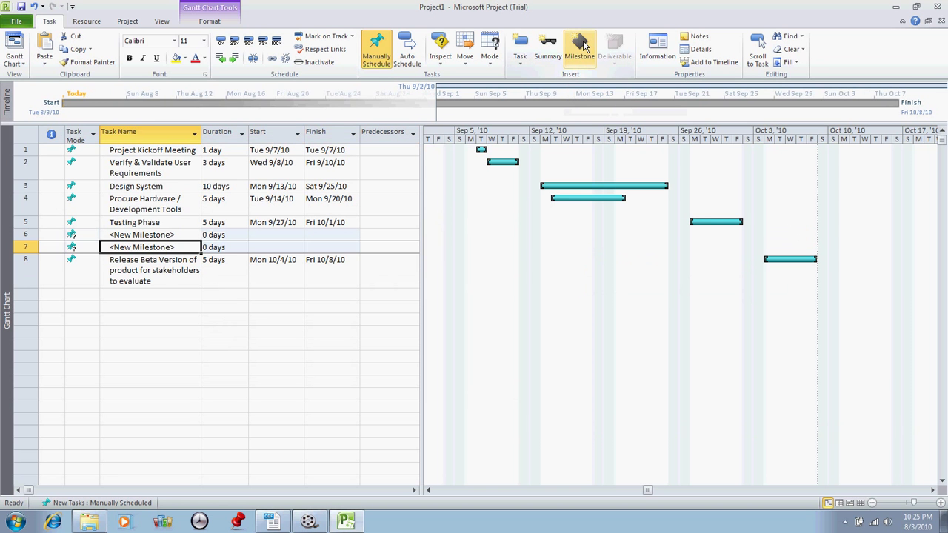
Open the task information for the new milestone directly below Testing Phase
mouse_move(648, 488)
mouse_down()
mouse_move(497, 492)
mouse_move(506, 492)
mouse_up()
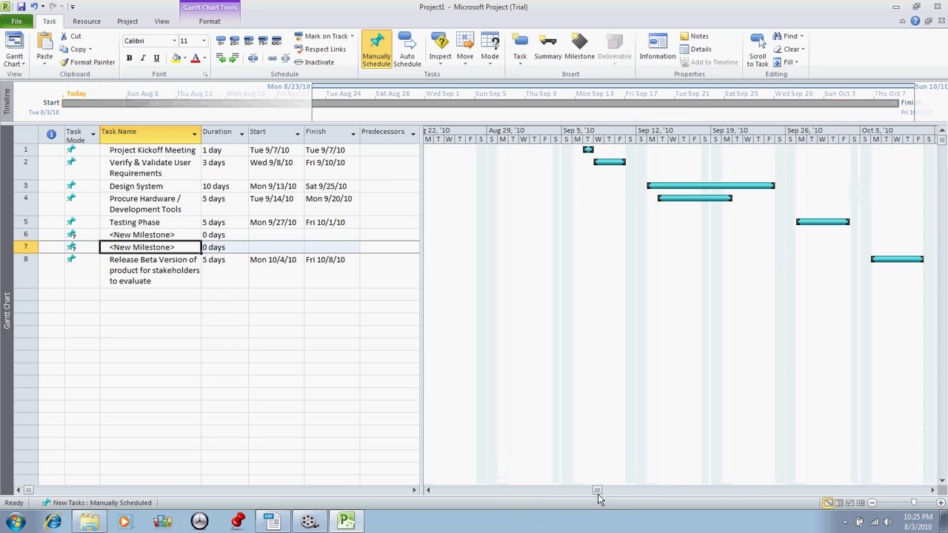
drag(599, 491, 651, 487)
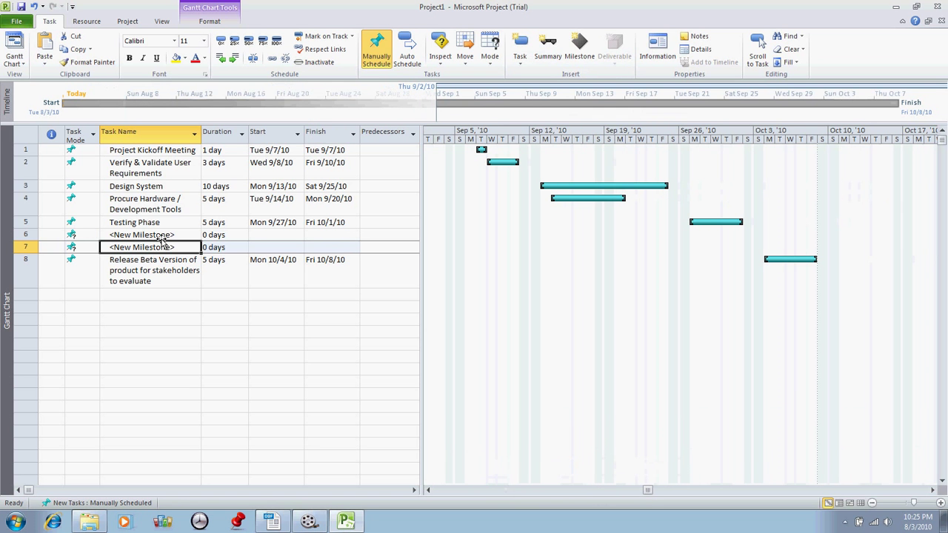
click(81, 235)
double_click(123, 235)
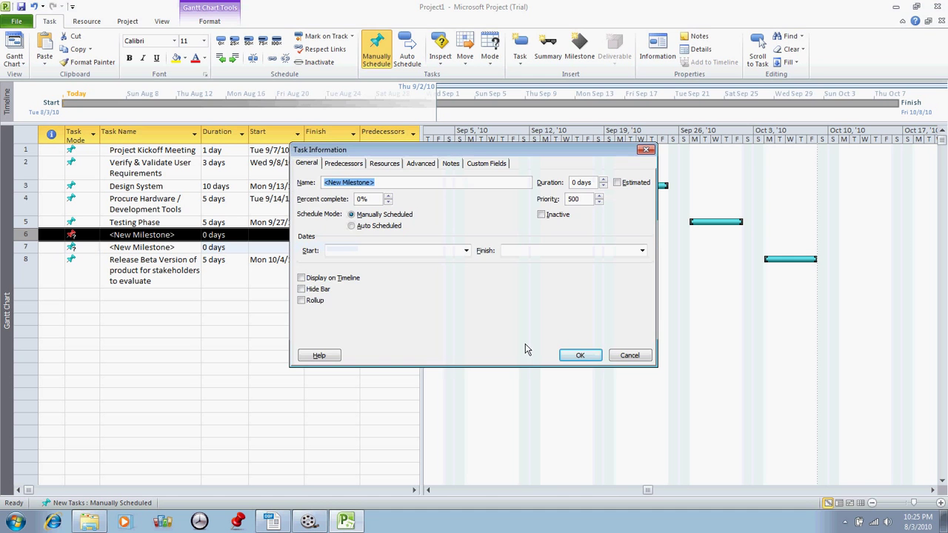
Close the task information without changes and remove the extra milestone directly below Testing Phase
click(629, 356)
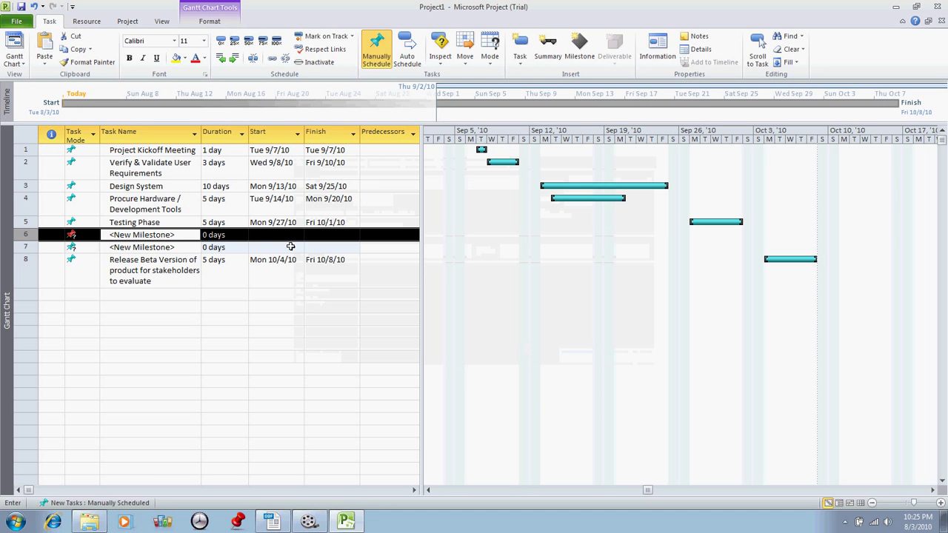
key(BackSpace)
click(251, 251)
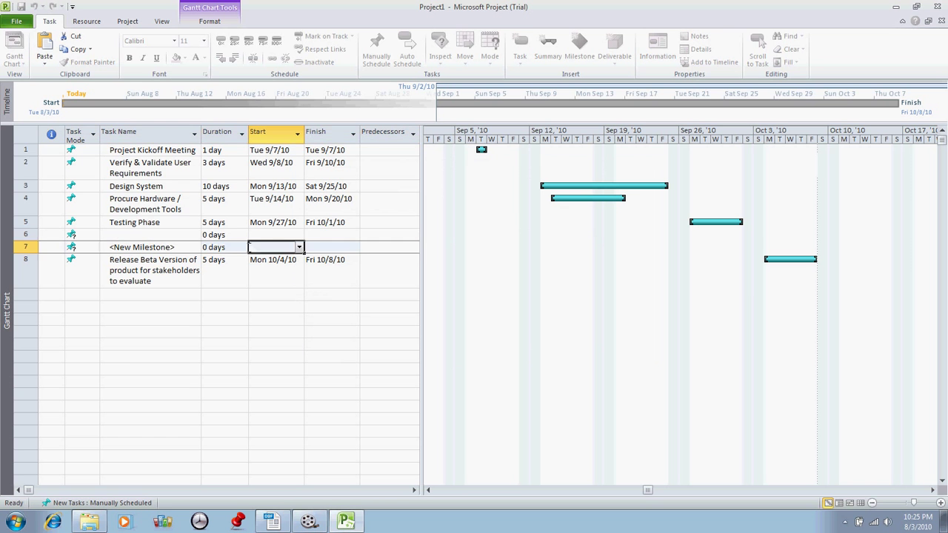
click(222, 235)
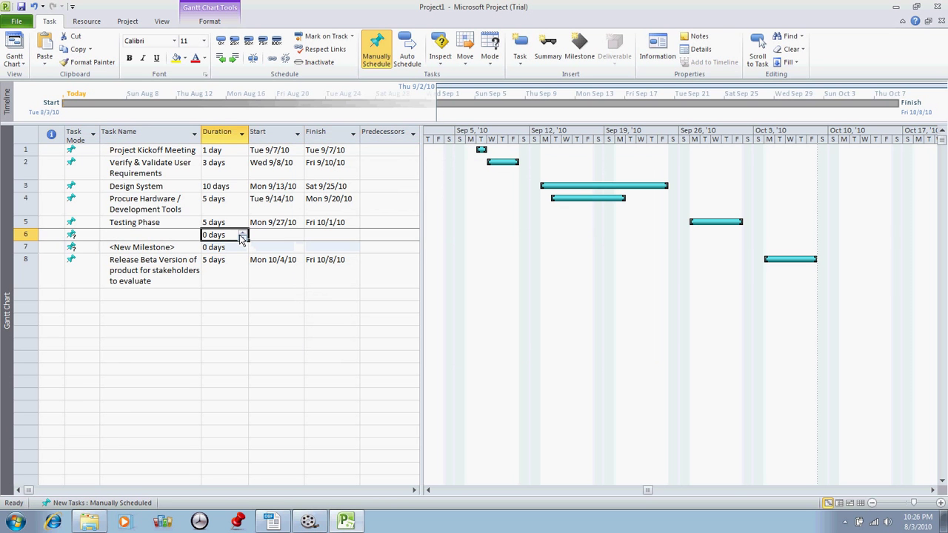
right_click(28, 235)
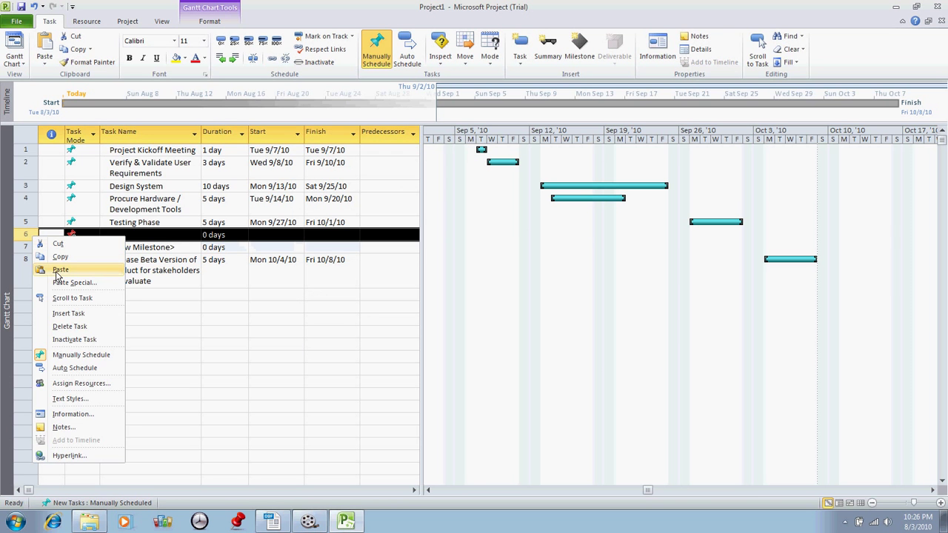
click(57, 243)
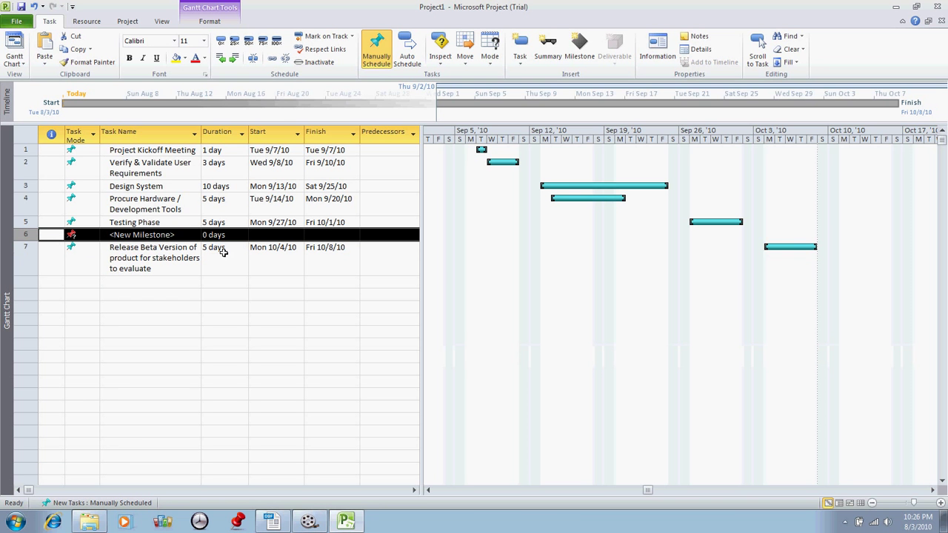
Set the remaining new milestone's duration to 1 day and its start date to Fri 10/8/10
click(245, 234)
double_click(259, 234)
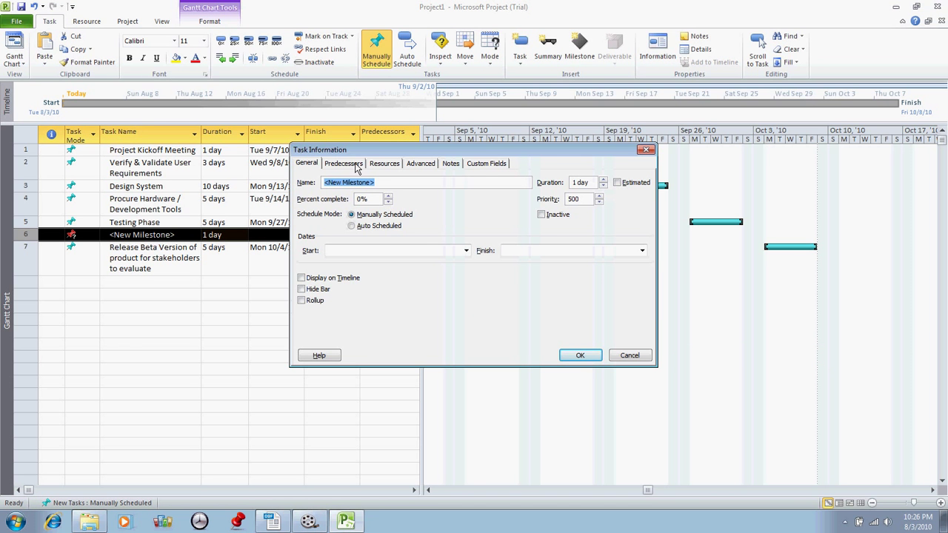
click(466, 250)
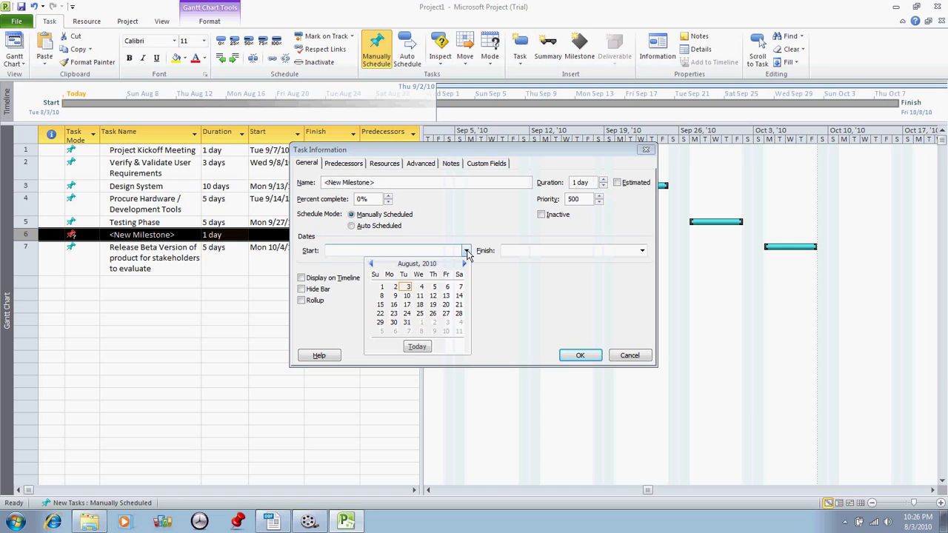
click(465, 264)
click(464, 265)
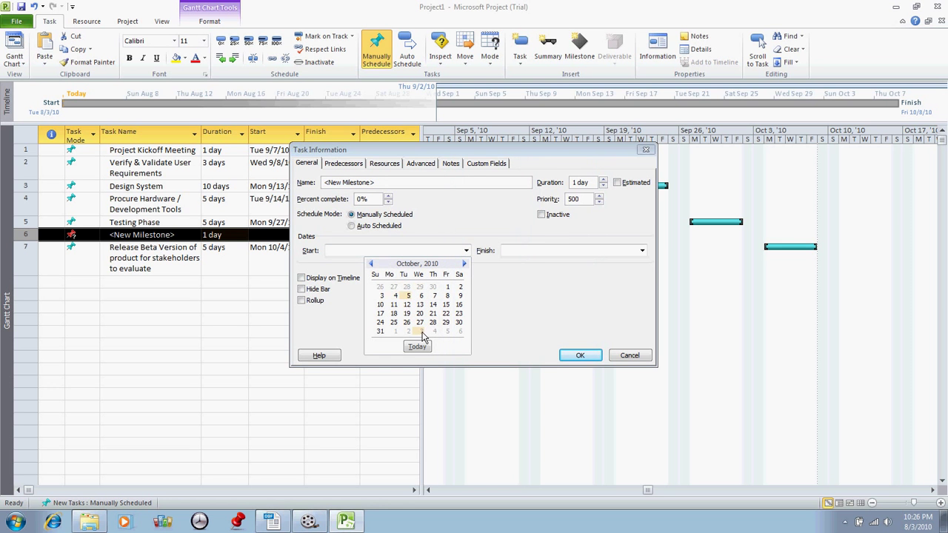
click(446, 331)
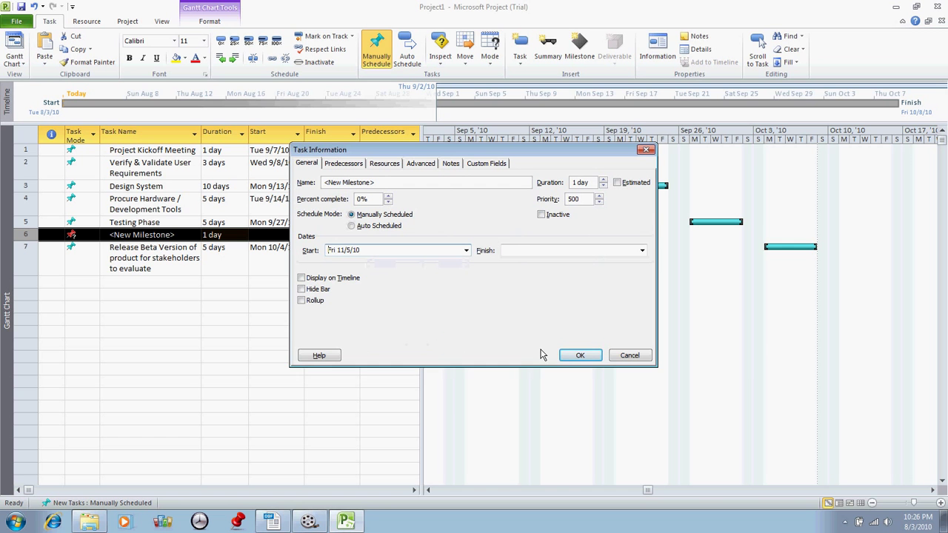
click(466, 251)
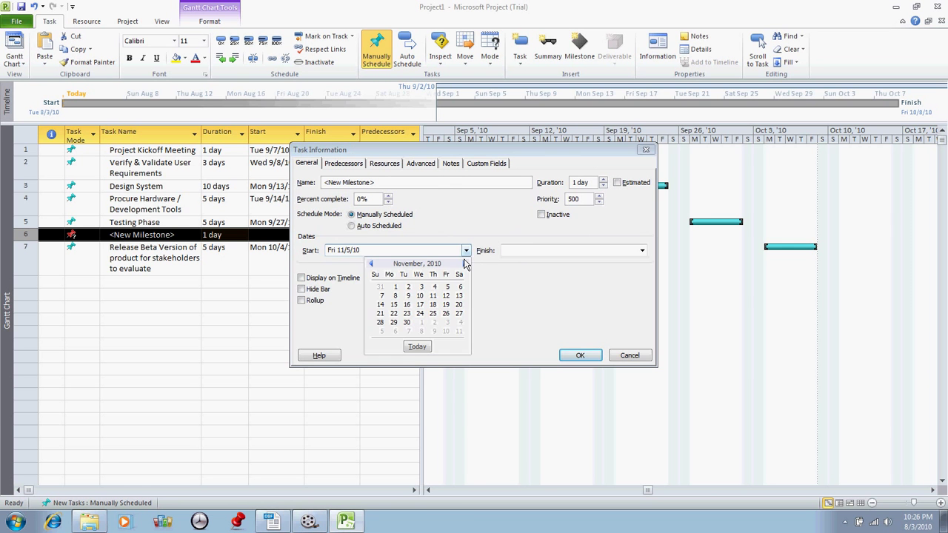
click(371, 264)
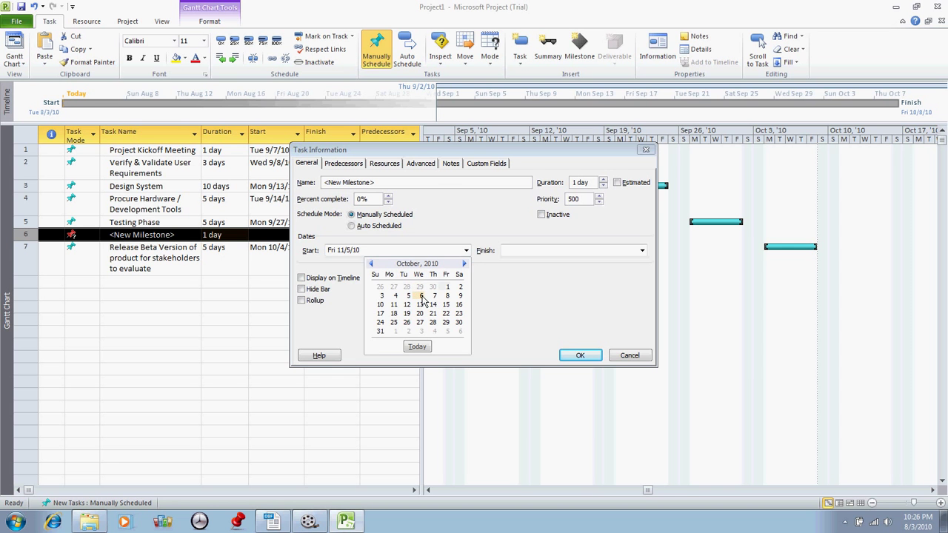
click(445, 297)
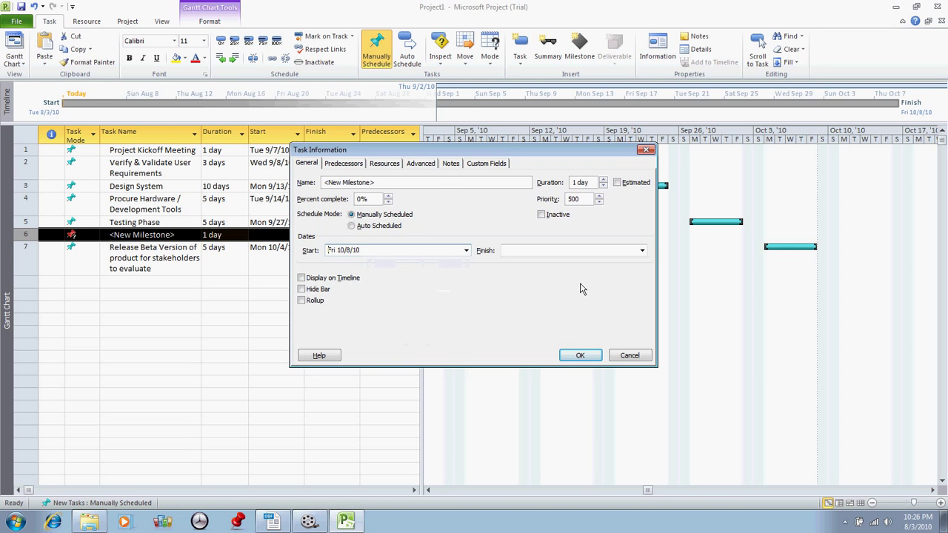
Set the new milestone's finish date to Fri 10/8/10 and apply its task information
click(642, 251)
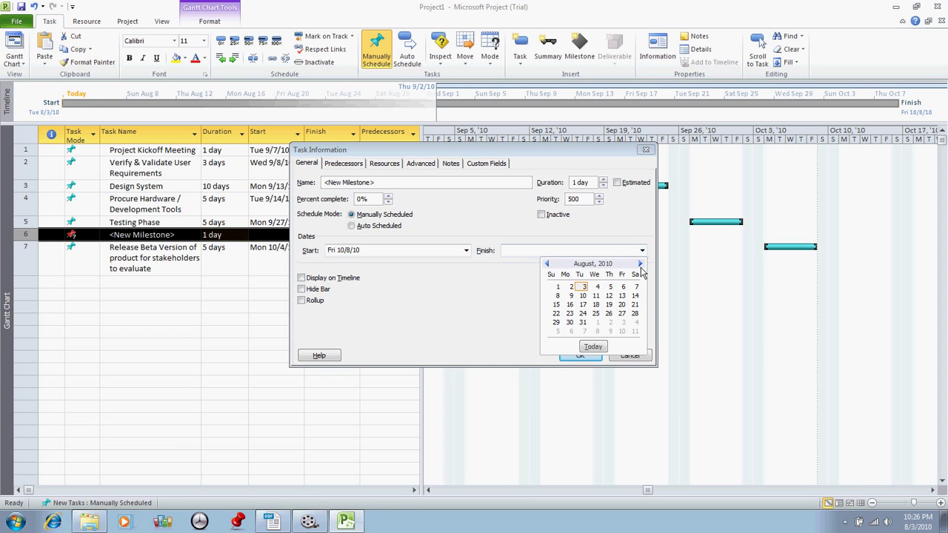
click(640, 265)
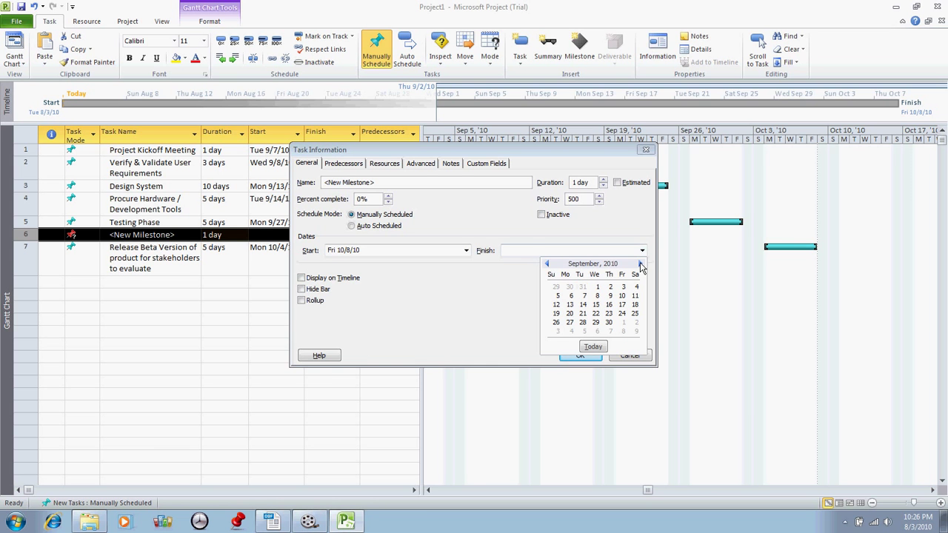
click(641, 265)
click(622, 296)
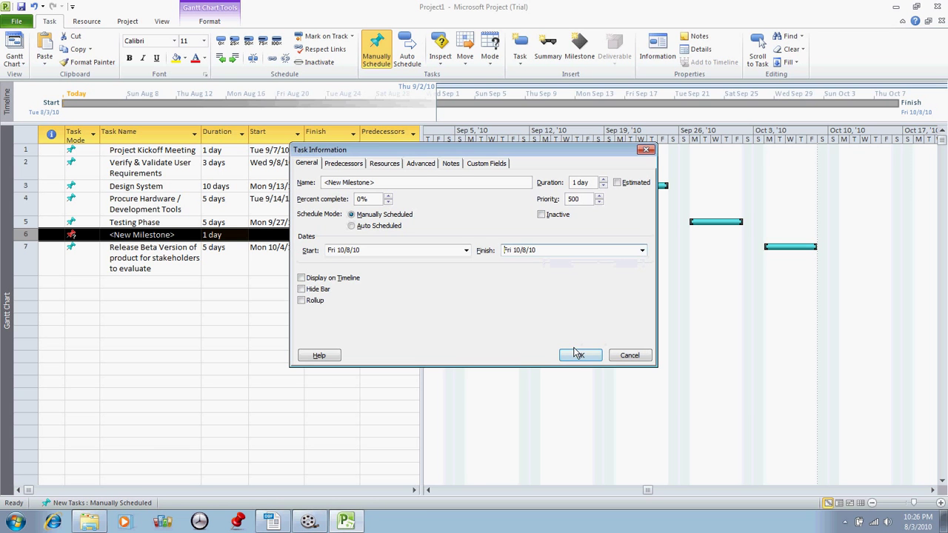
click(577, 355)
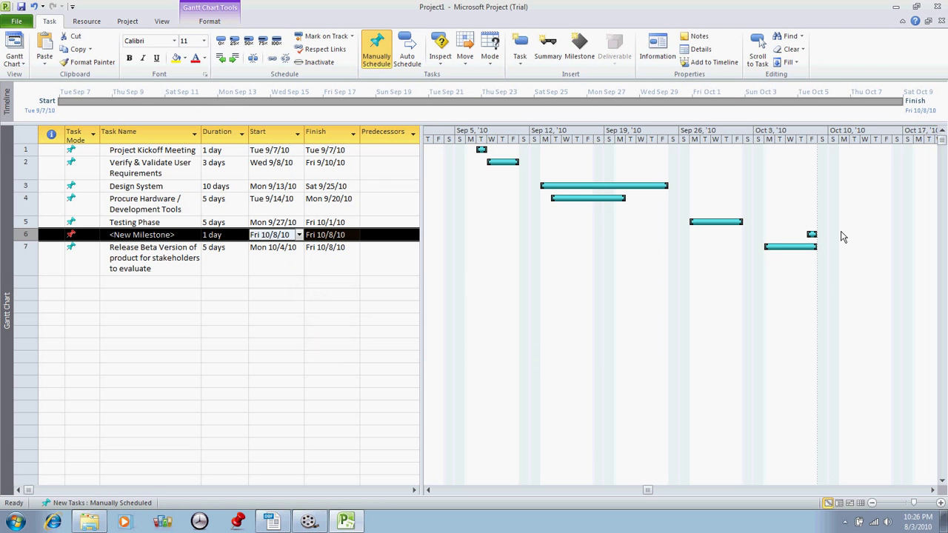
Move the new milestone's Gantt bar to Mon 10/4/10 and rename the milestone Complete Beta Deliverable
drag(811, 234, 778, 239)
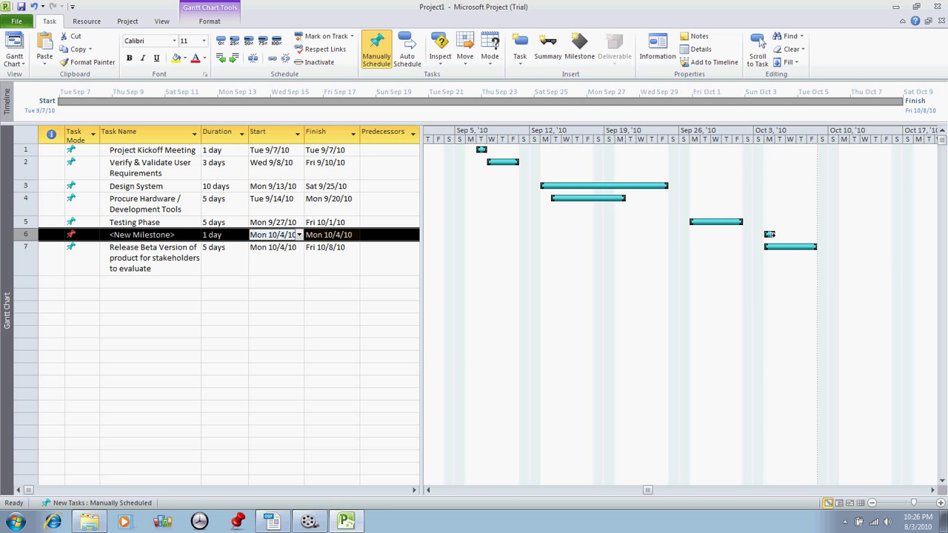
double_click(182, 235)
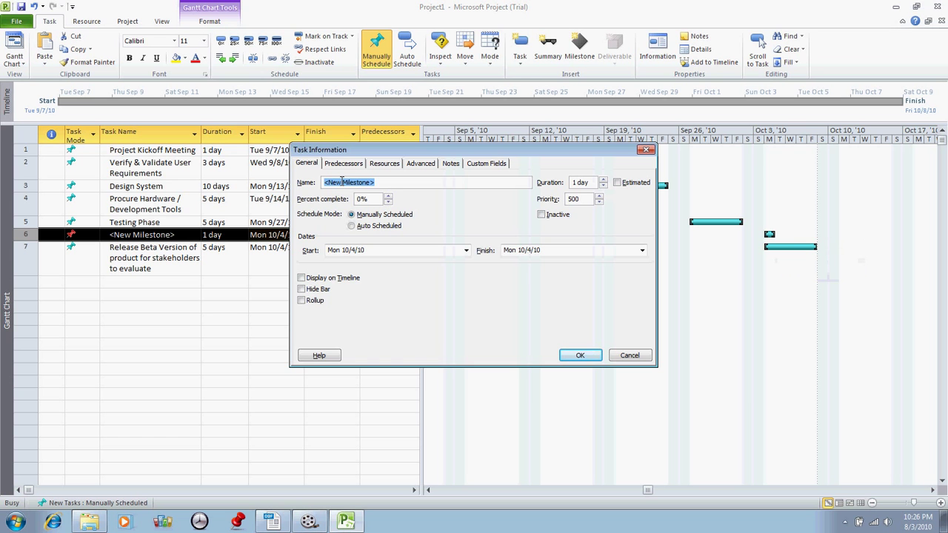
text(Compl)
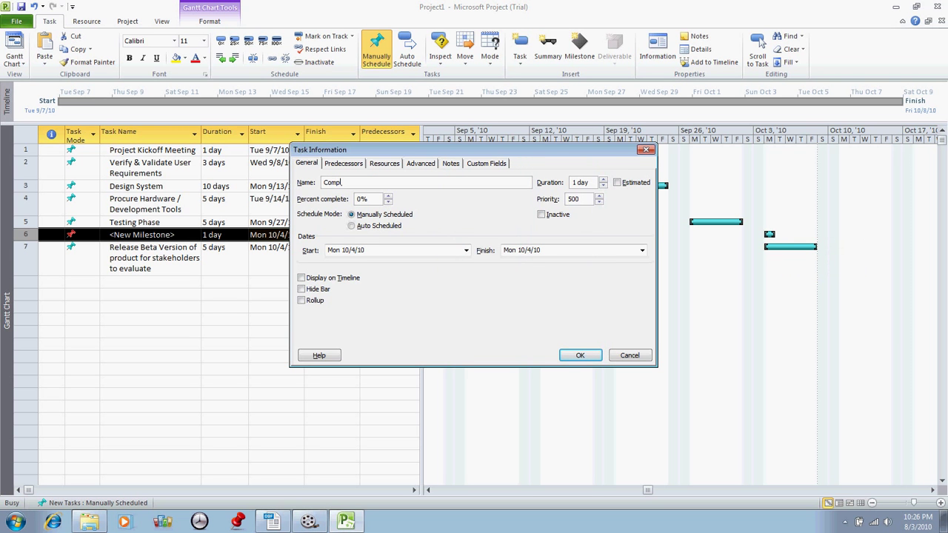
text(ete Beta Deliverable)
click(569, 358)
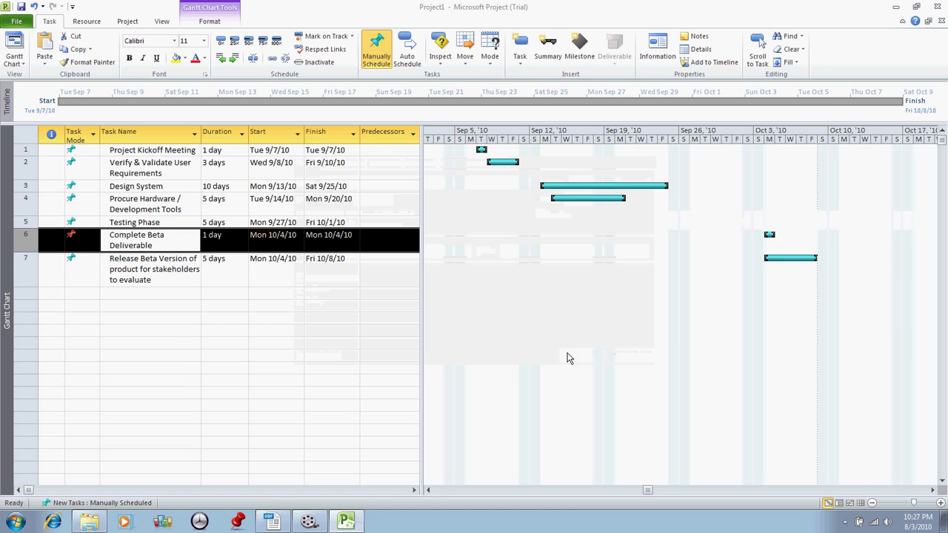
Format the Complete Beta Deliverable bar on the Gantt chart with a diamond as its start shape
click(307, 271)
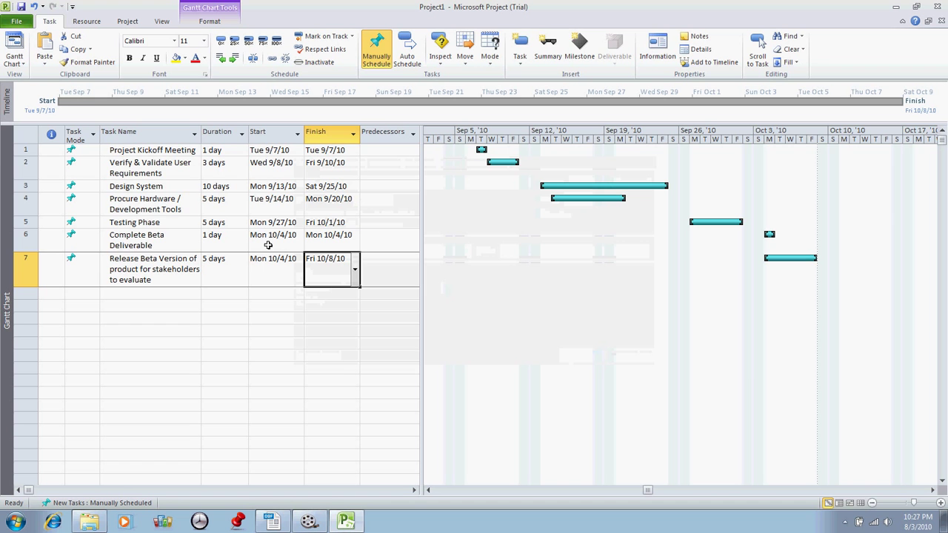
click(74, 238)
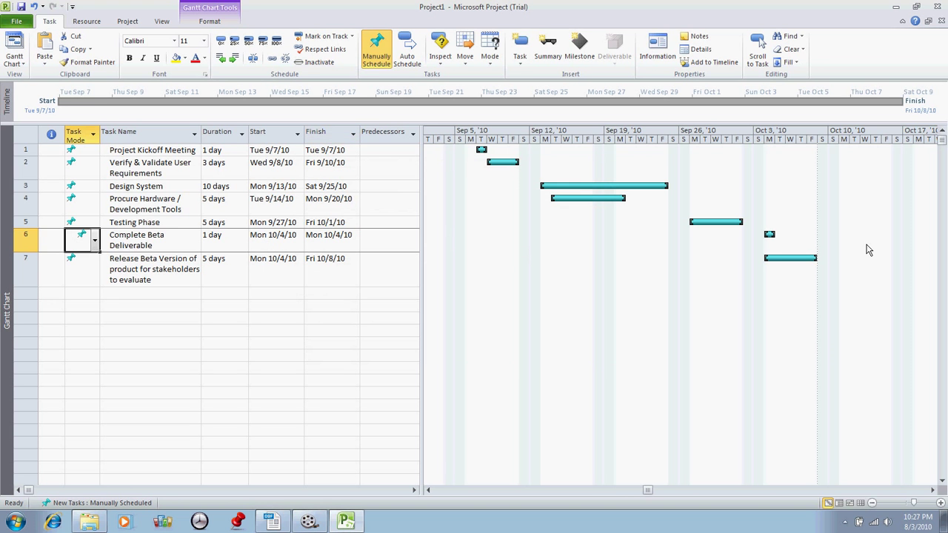
right_click(771, 235)
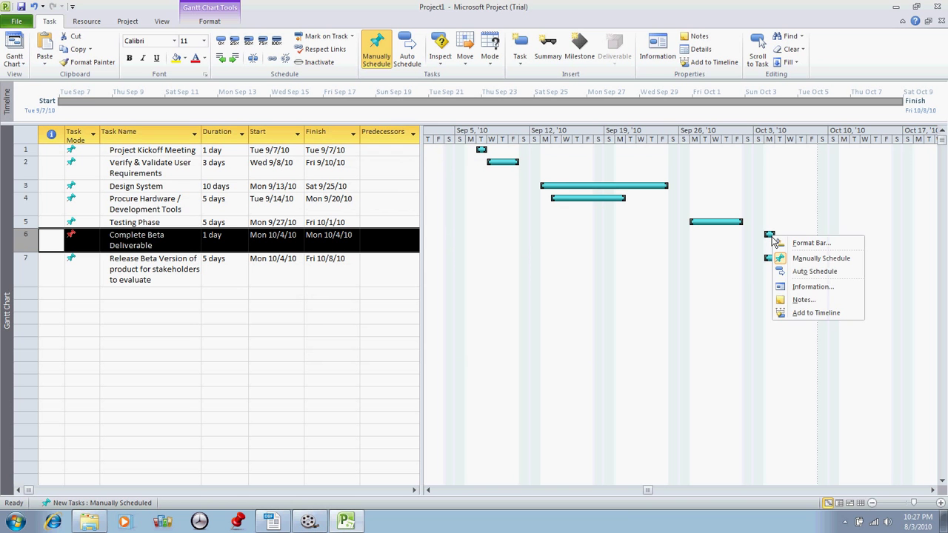
click(796, 244)
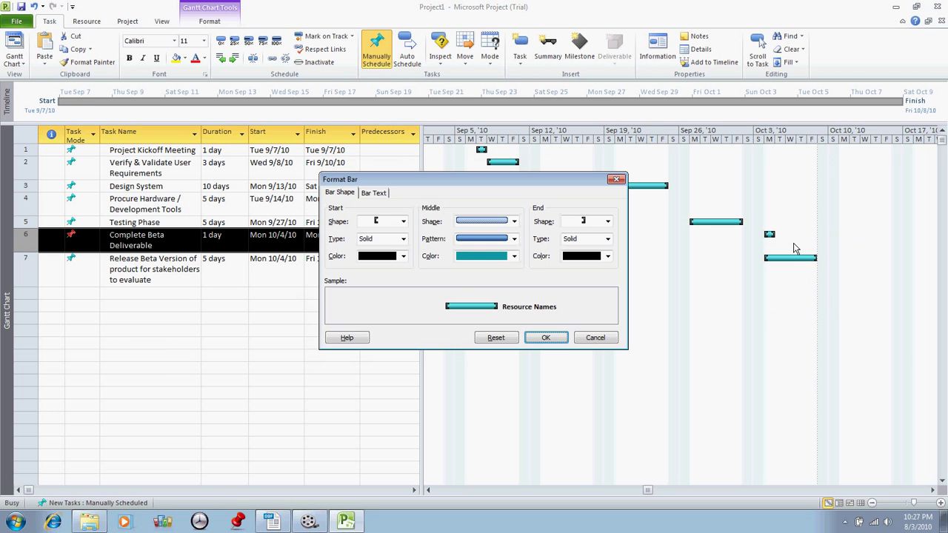
click(373, 194)
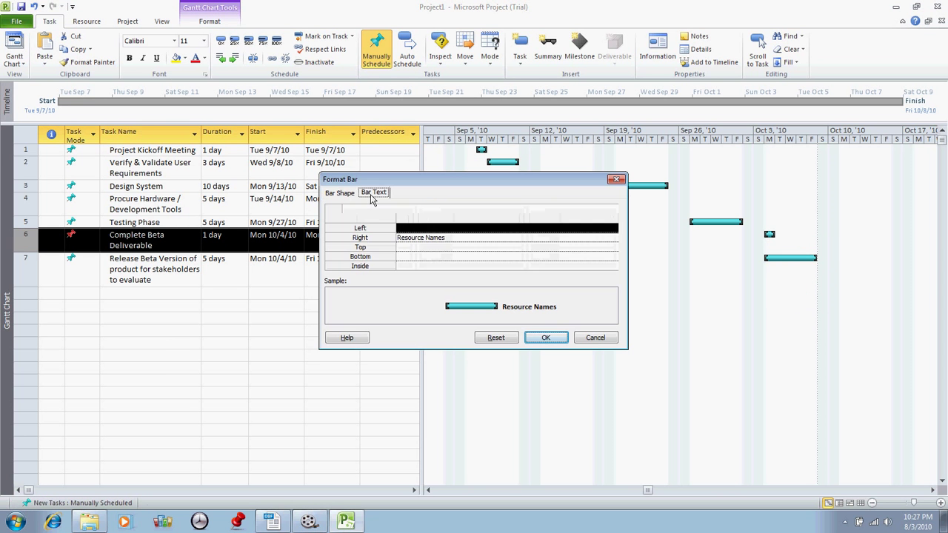
click(338, 195)
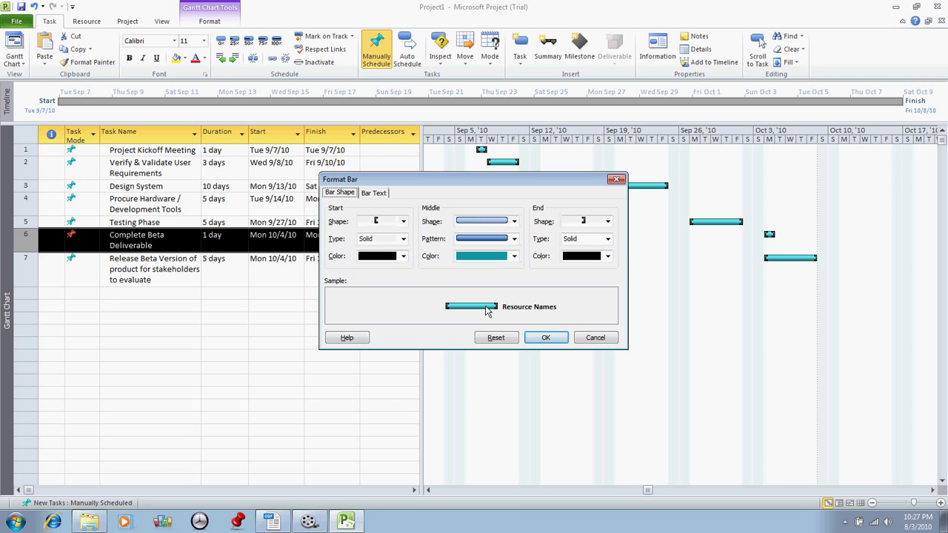
click(402, 222)
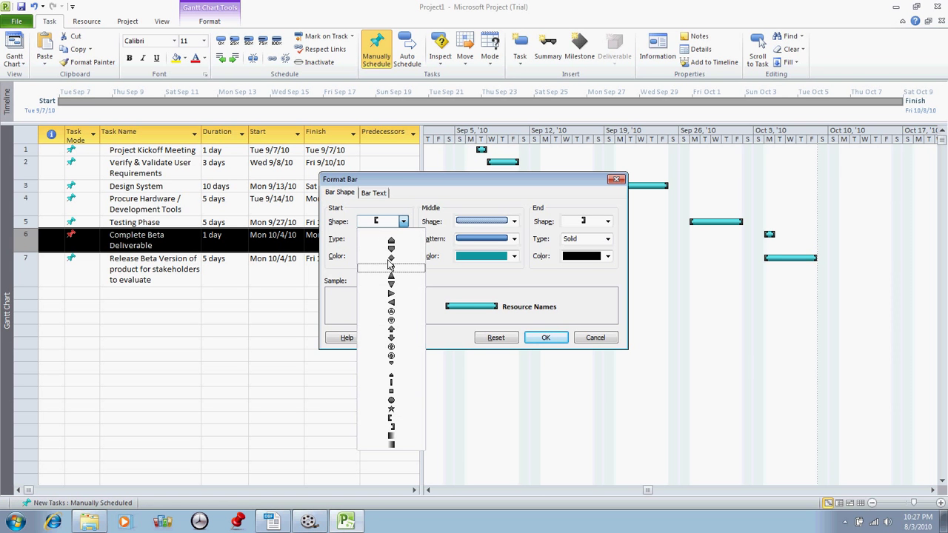
click(390, 259)
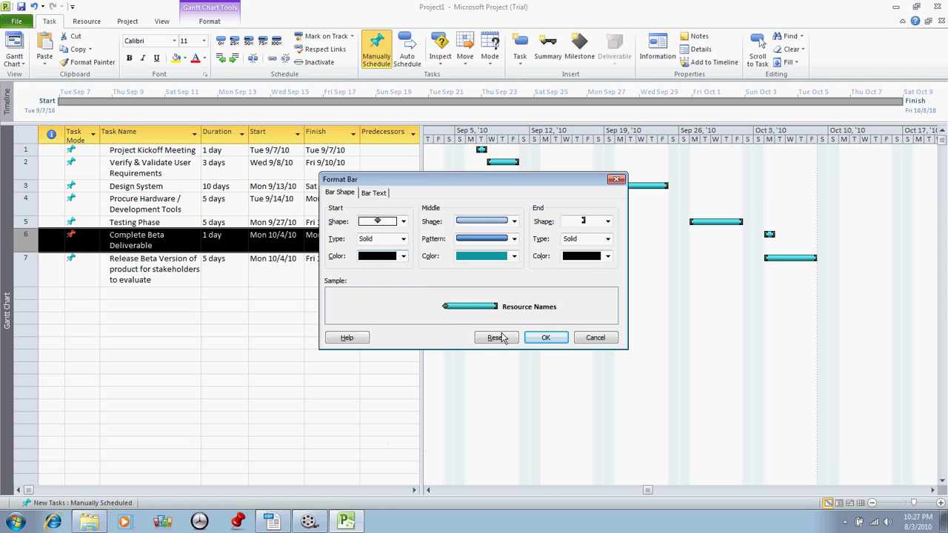
click(546, 339)
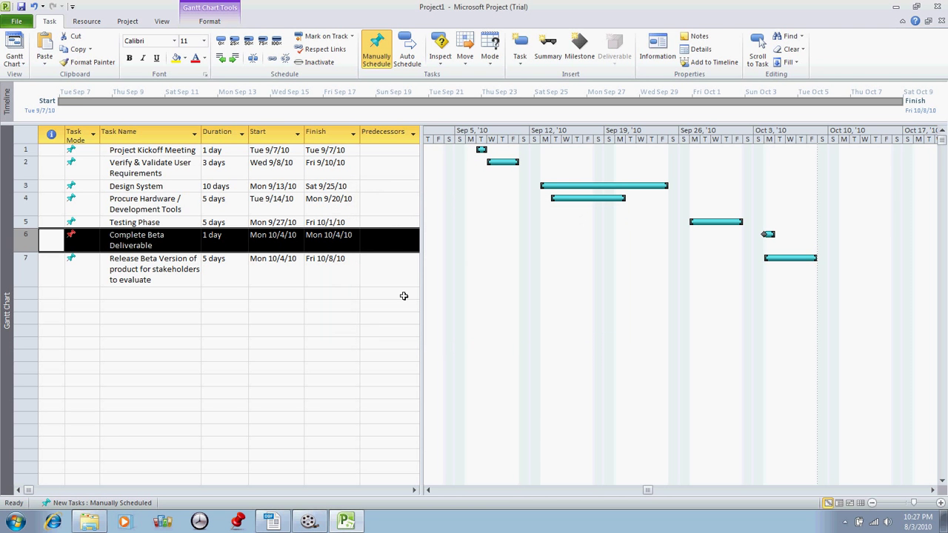
Save the project in the Documents library under the file name UDM_NSBE2010
click(19, 7)
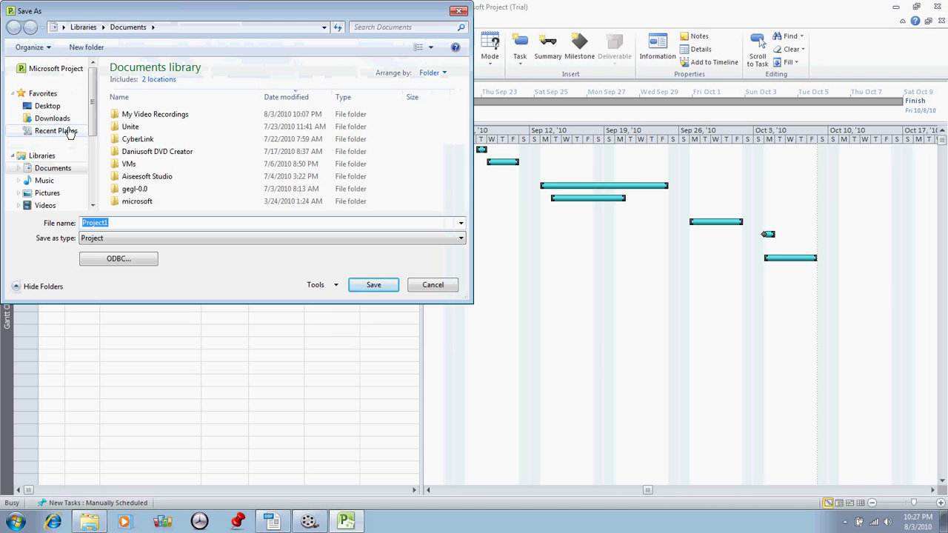
text(UD)
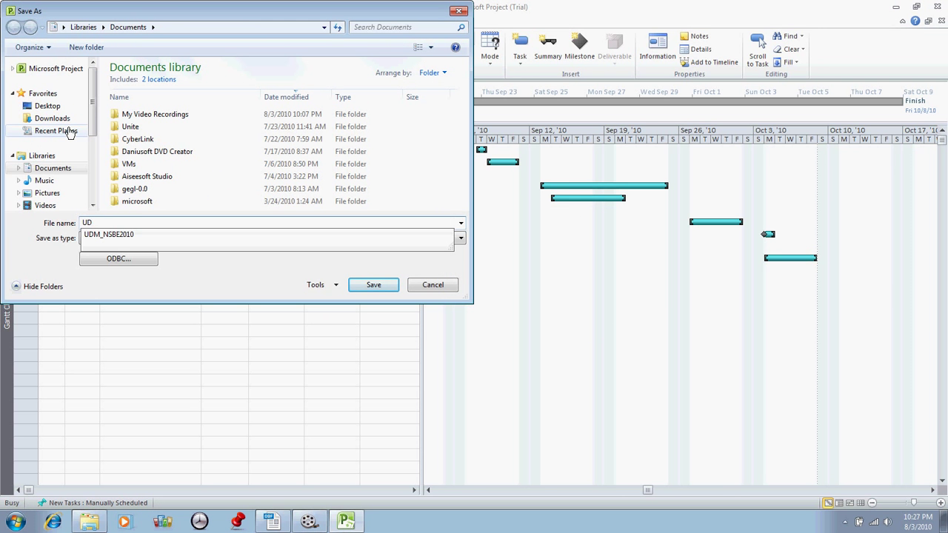
text(M_NSBE)
click(141, 234)
click(374, 288)
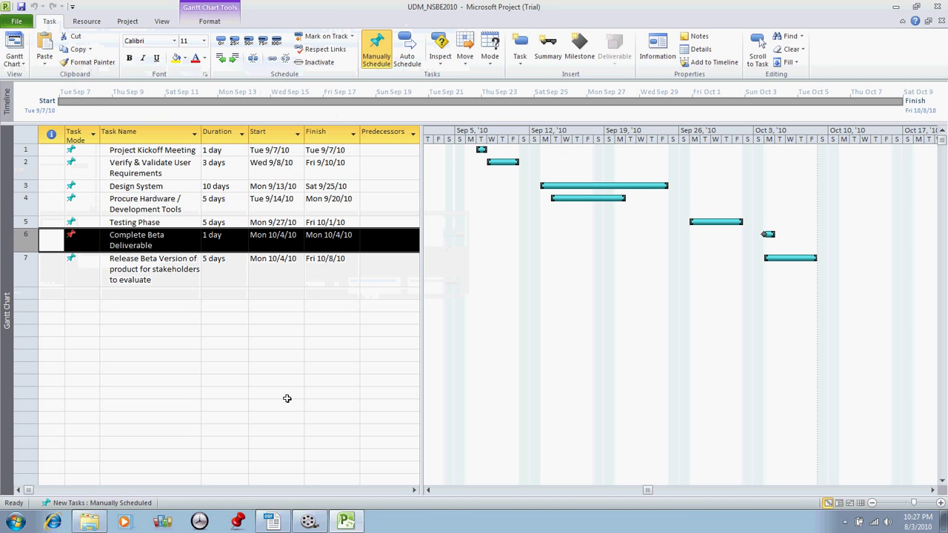
Close Microsoft Project and sort the Documents library in Windows Explorer by date modified to locate the saved project file
click(6, 6)
click(34, 89)
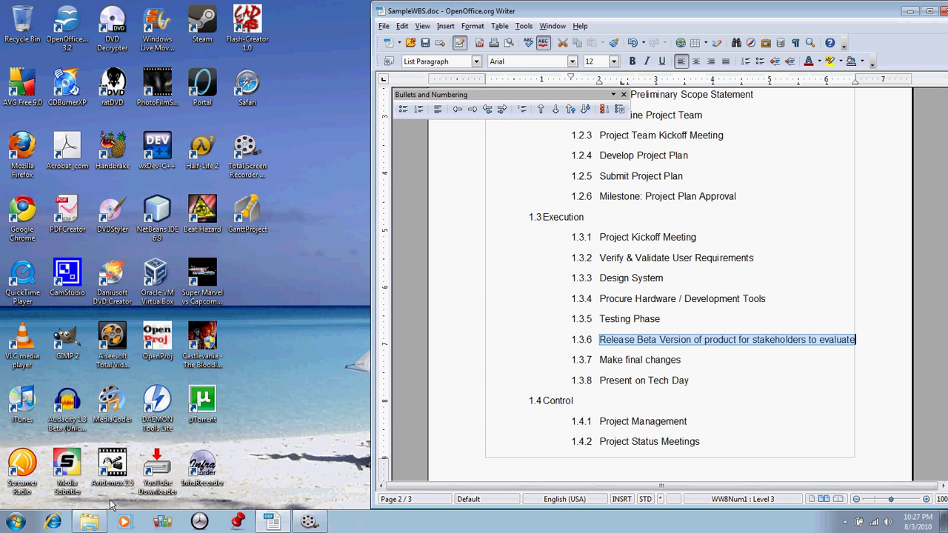
click(90, 523)
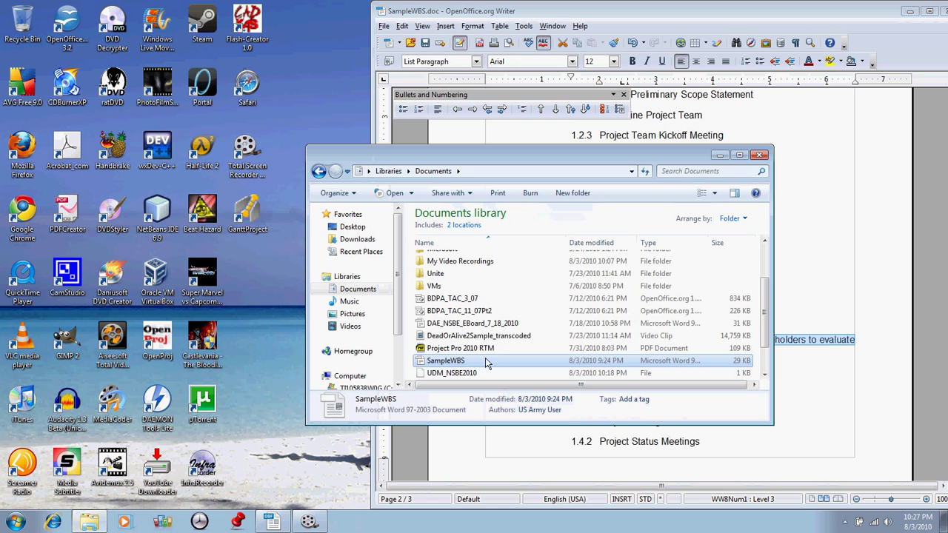
click(606, 245)
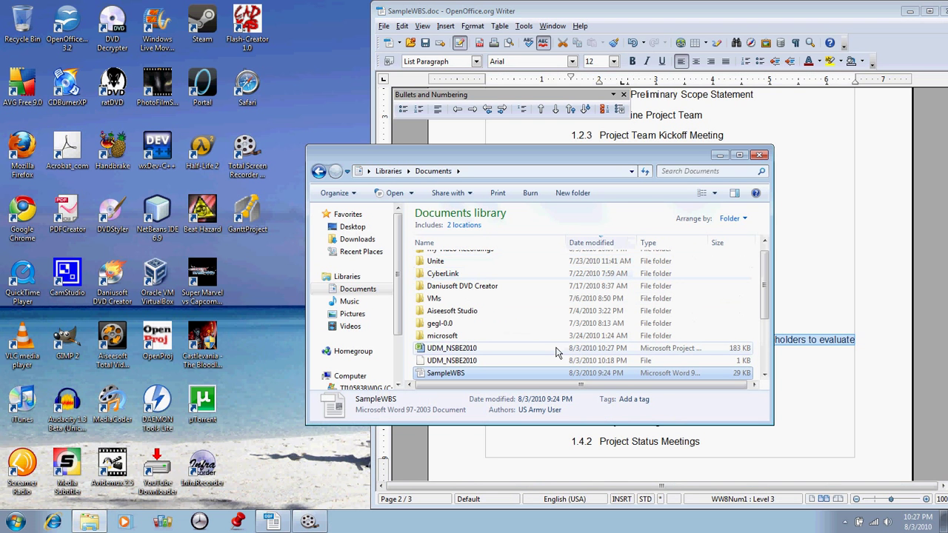
Select the UDM_NSBE2010 Microsoft Project file in the Documents library, and launch GanttProject from the desktop
click(521, 348)
right_click(520, 346)
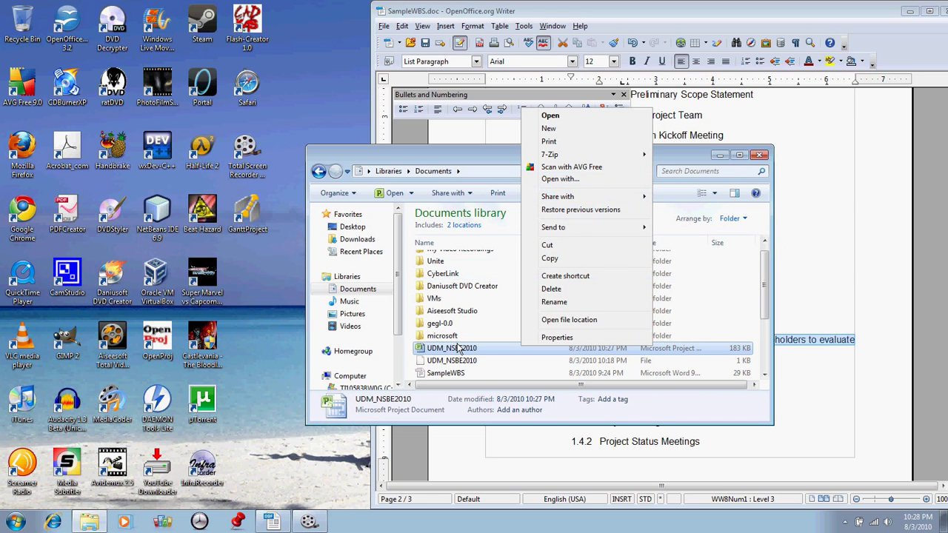
click(272, 287)
double_click(249, 220)
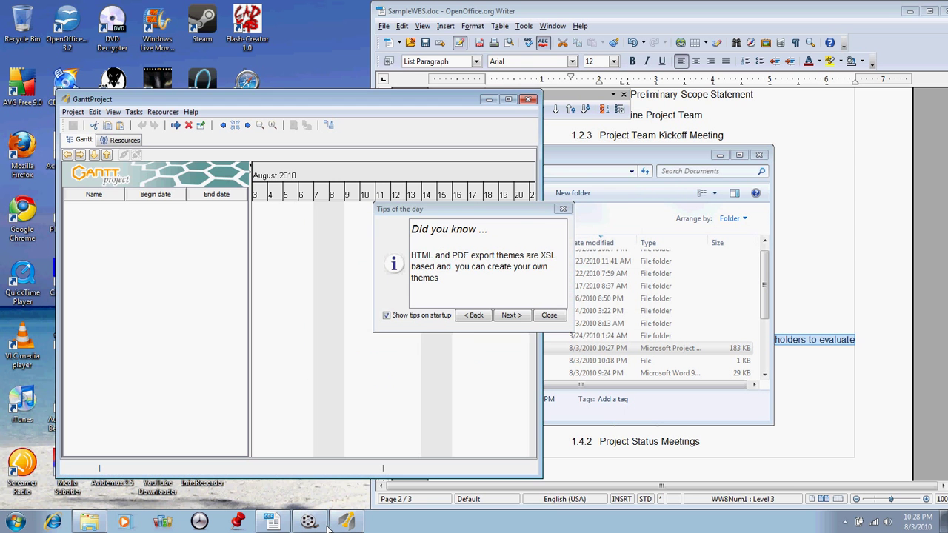
click(324, 523)
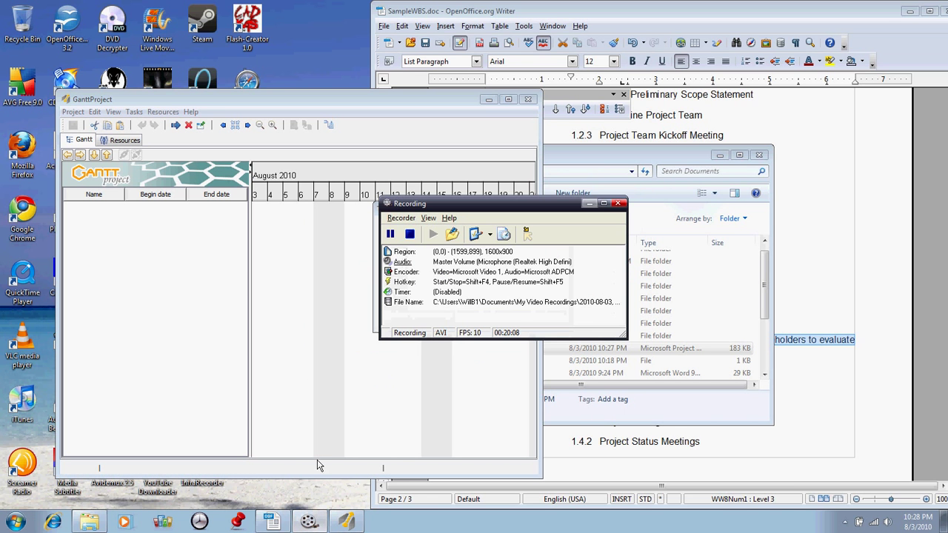
Check My Documents and the supported file types when opening a project in GanttProject, cancel, and close the program
click(72, 112)
click(86, 140)
click(169, 302)
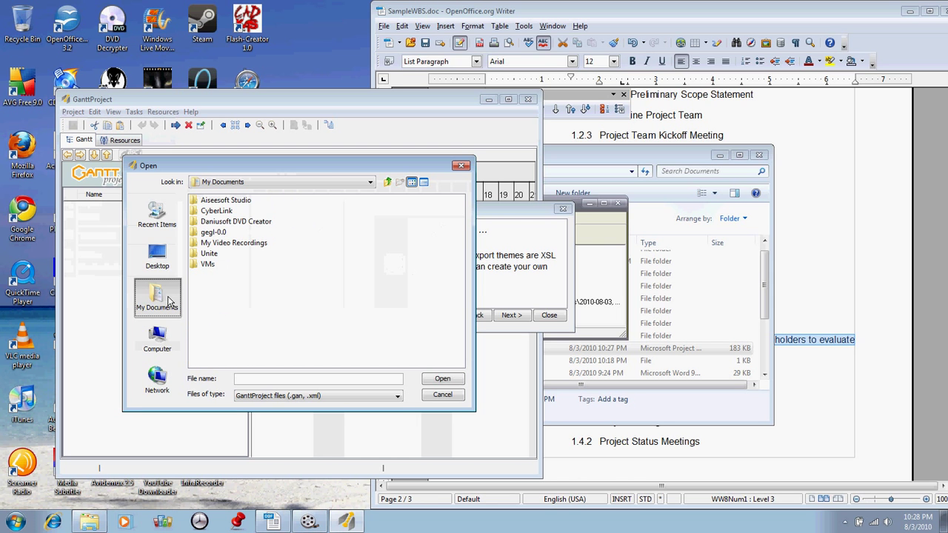
click(395, 396)
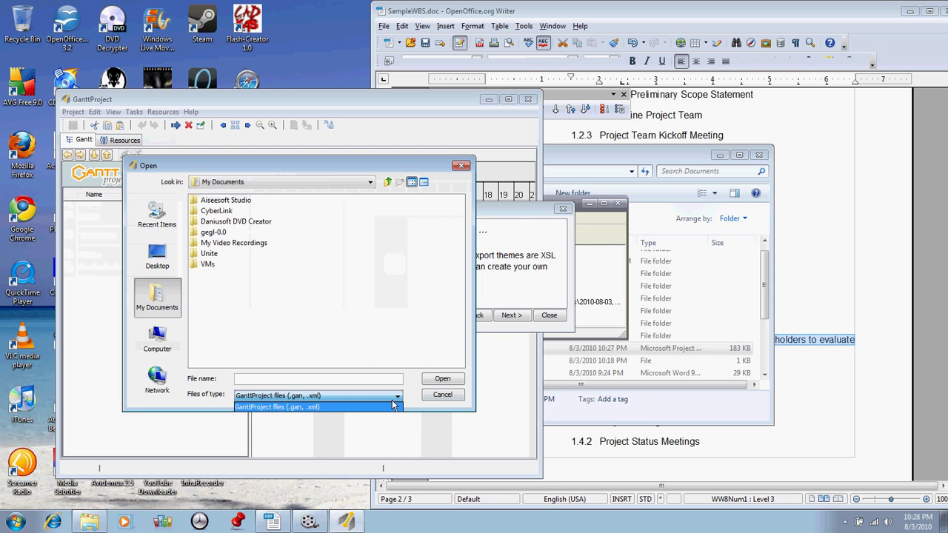
click(393, 407)
click(439, 395)
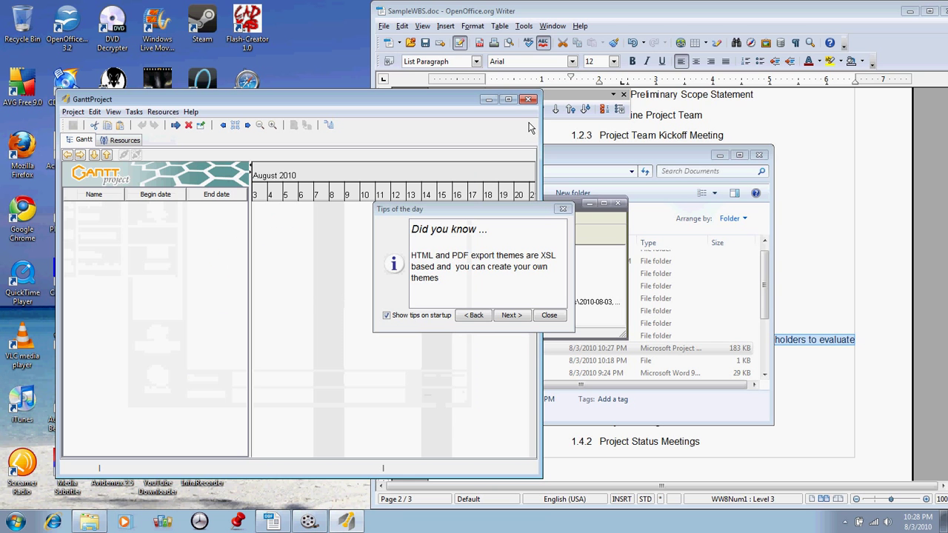
click(549, 315)
click(529, 99)
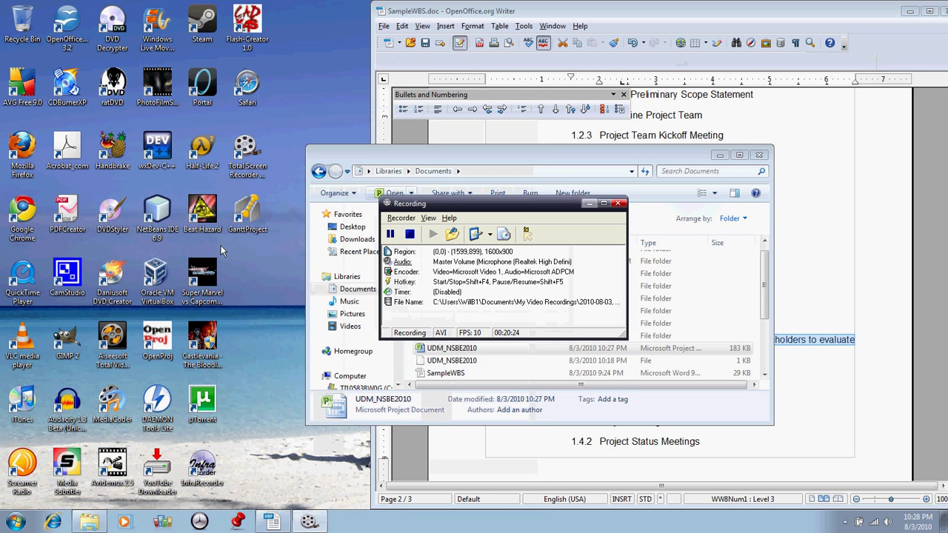
Launch OpenProj from the desktop and dismiss its startup notice and tip of the day
click(164, 338)
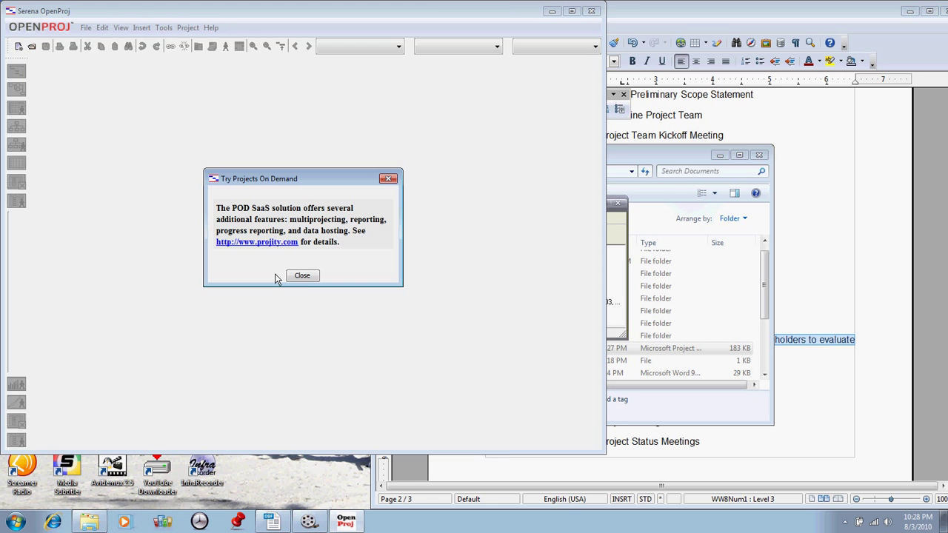
click(302, 275)
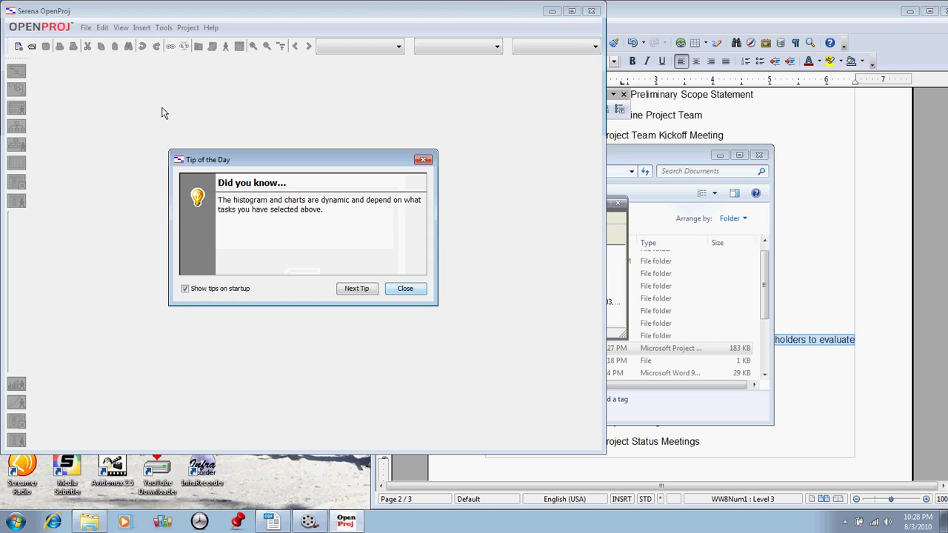
click(416, 291)
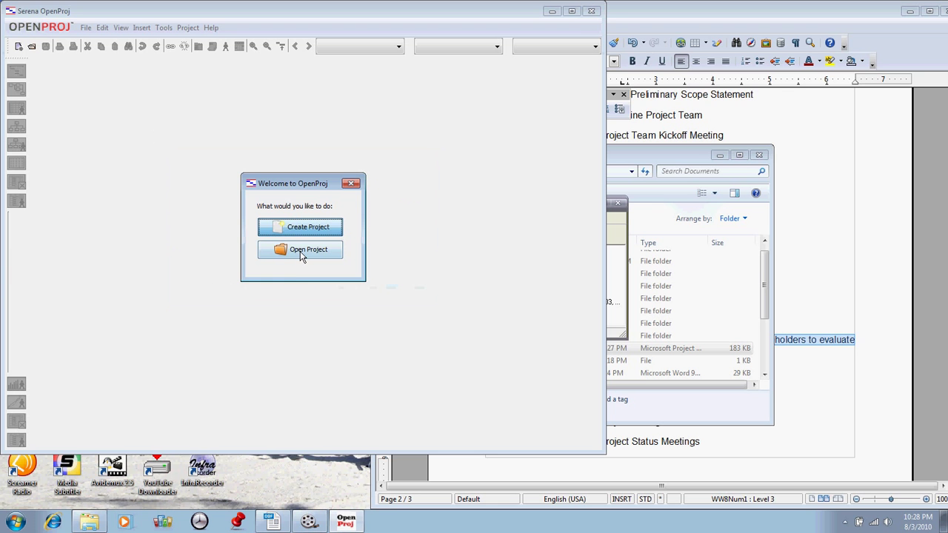
Try to open the UDM_NSBE2010 project from My Documents in OpenProj, and exit the program
click(301, 252)
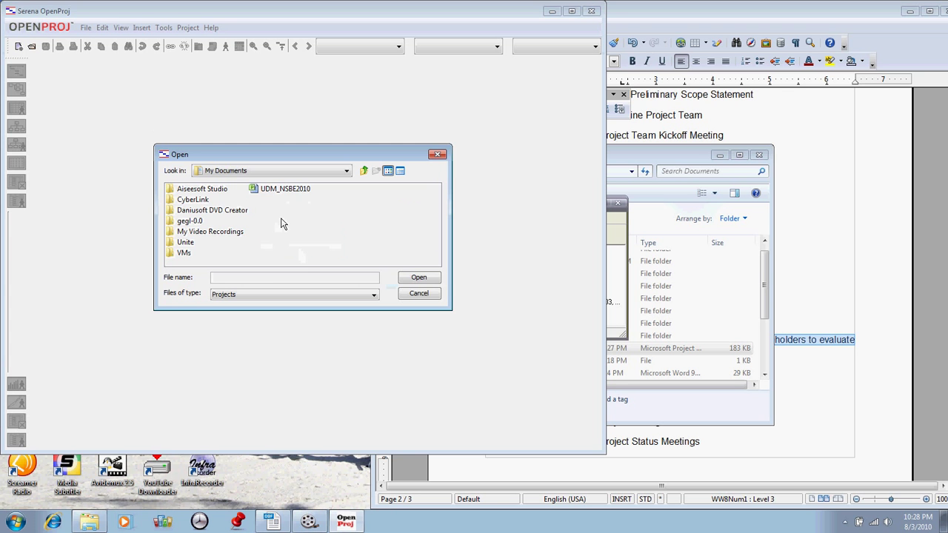
click(277, 190)
click(421, 280)
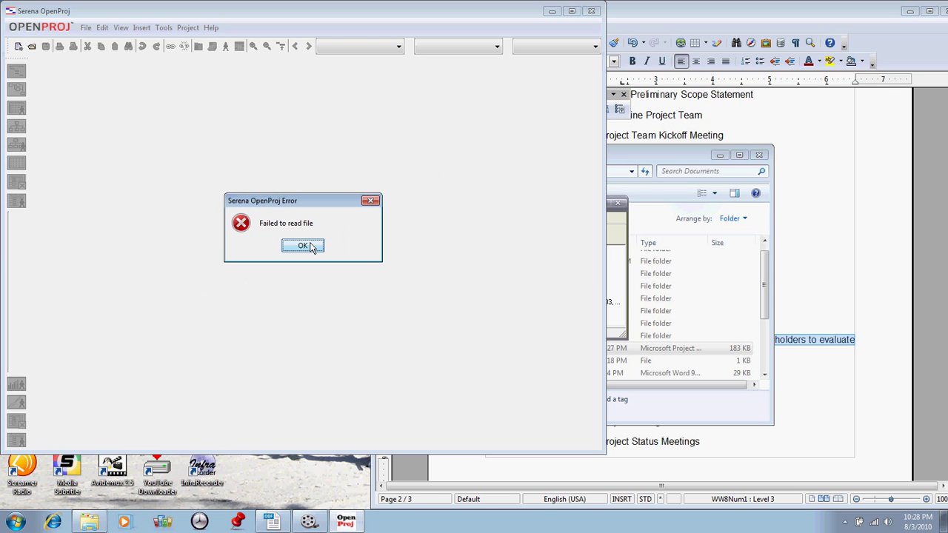
click(310, 247)
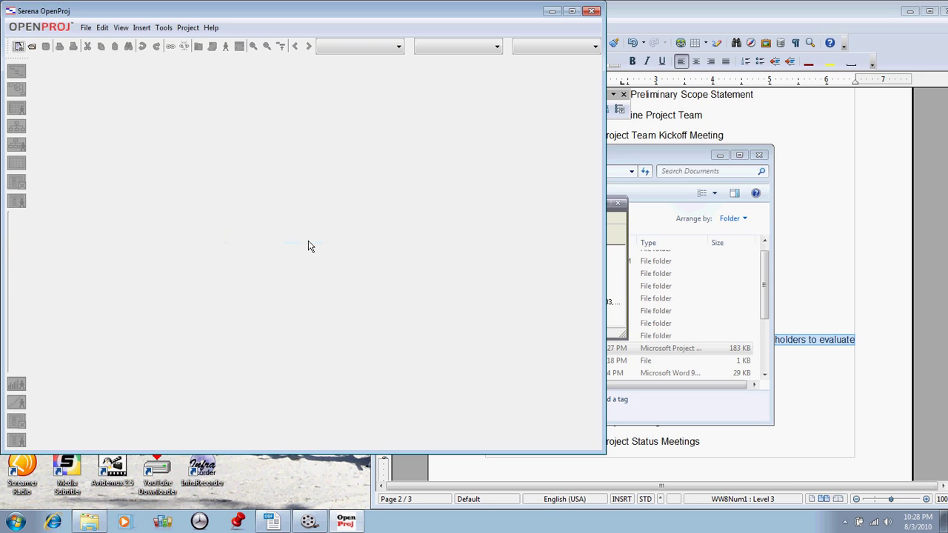
click(86, 28)
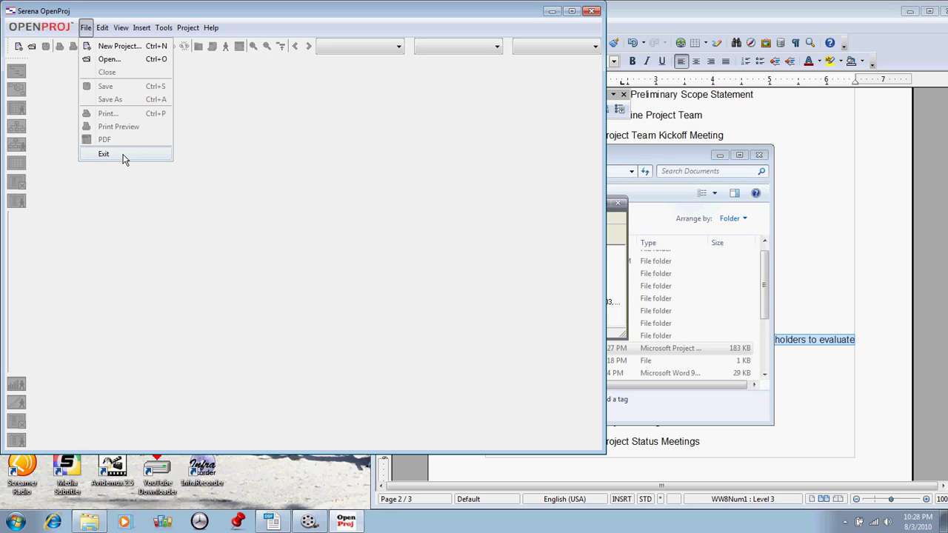
click(119, 153)
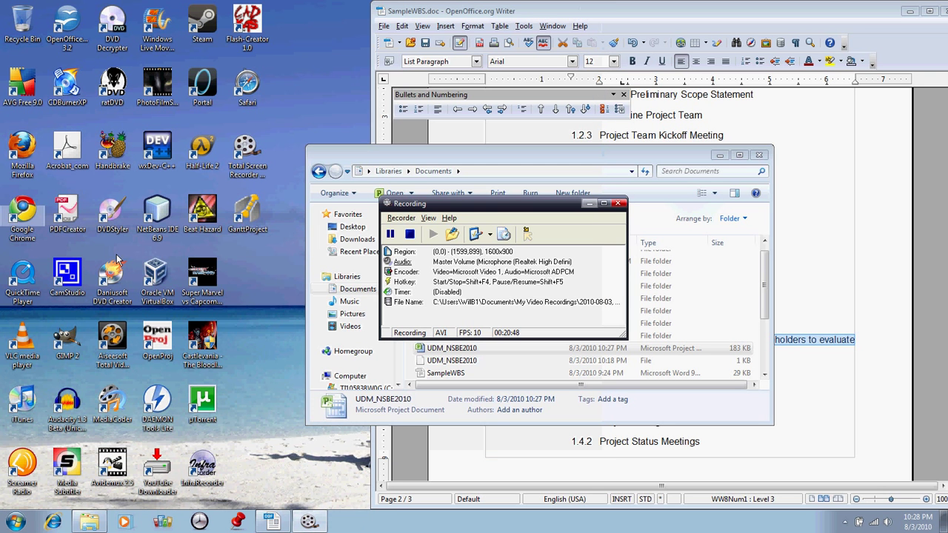